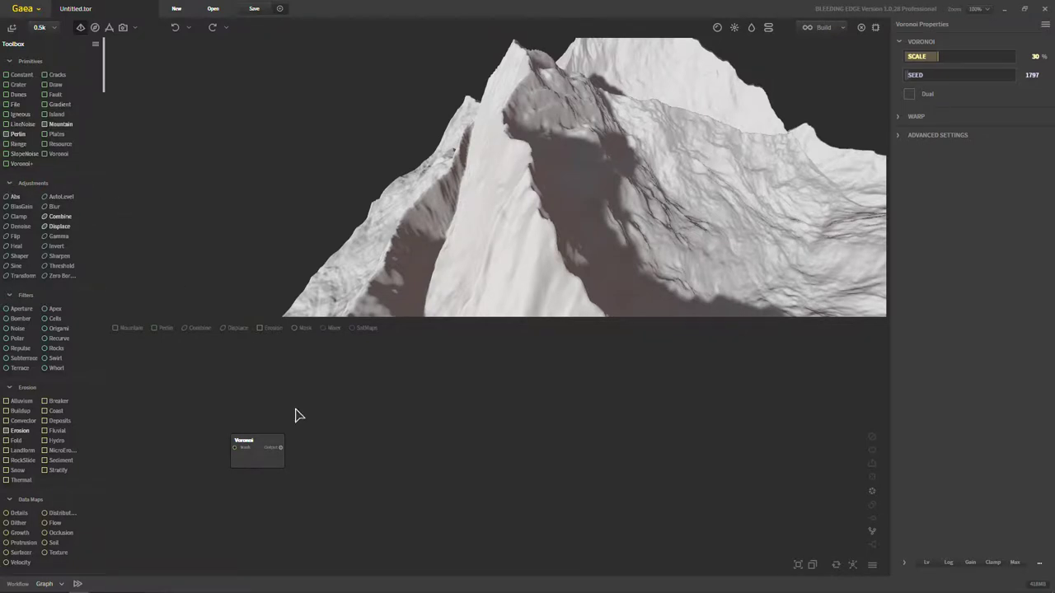
Step: Move the Voronoi node toward the graph's left edge and add an AutoLevel node beside it
{"action": "left_click_drag", "start_coordinate": [266, 455], "coordinate": [147, 439]}
{"action": "right_click", "coordinate": [313, 426]}
{"action": "left_click", "coordinate": [264, 420]}
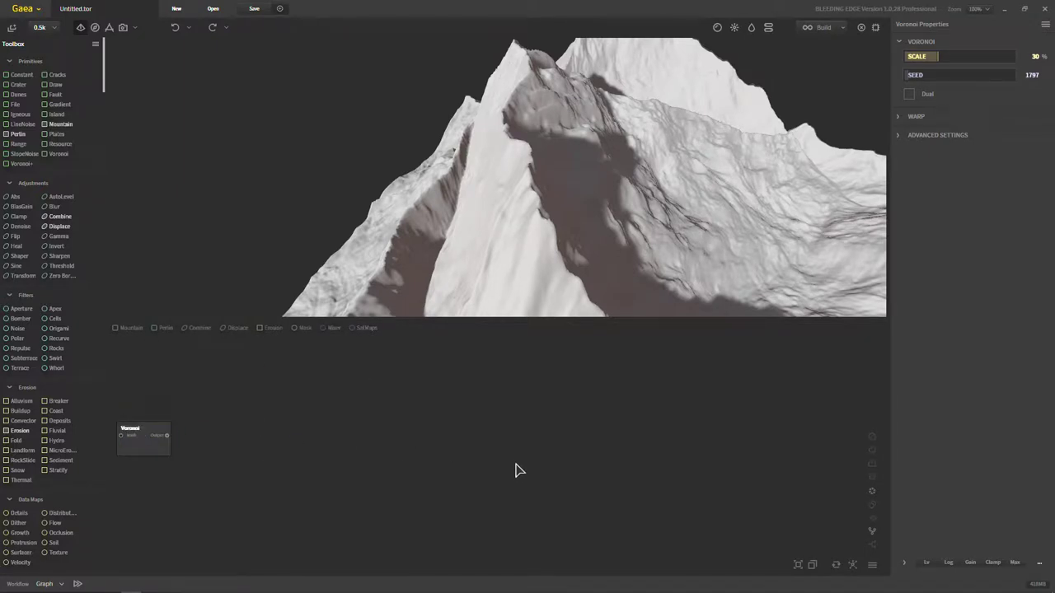
{"action": "left_click_drag", "start_coordinate": [536, 233], "coordinate": [525, 185]}
{"action": "scroll", "coordinate": [526, 183], "scroll_direction": "up", "scroll_amount": 6}
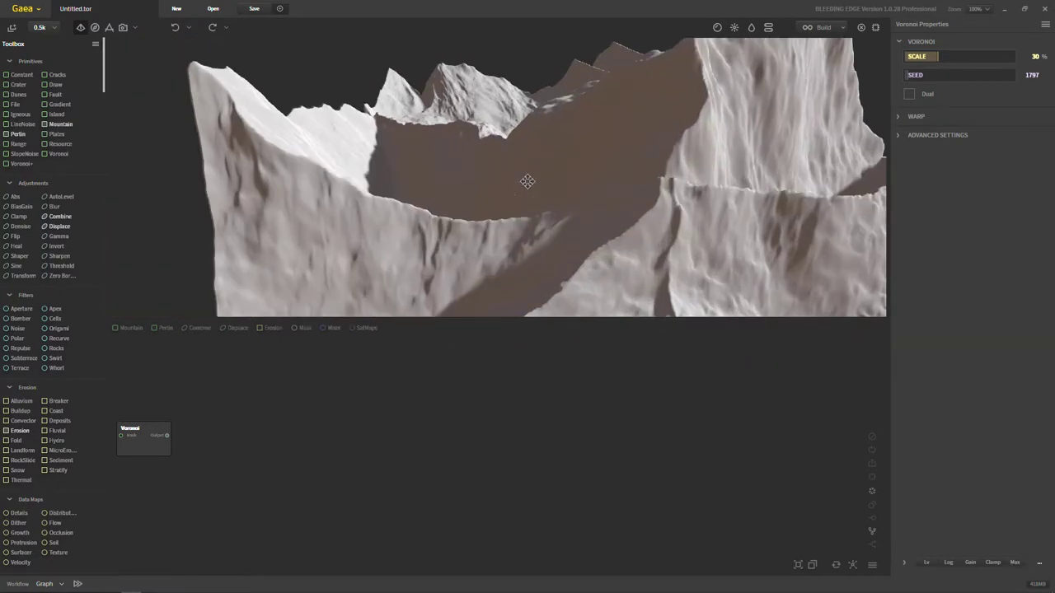
{"action": "middle_click_drag", "start_coordinate": [528, 182], "coordinate": [444, 183]}
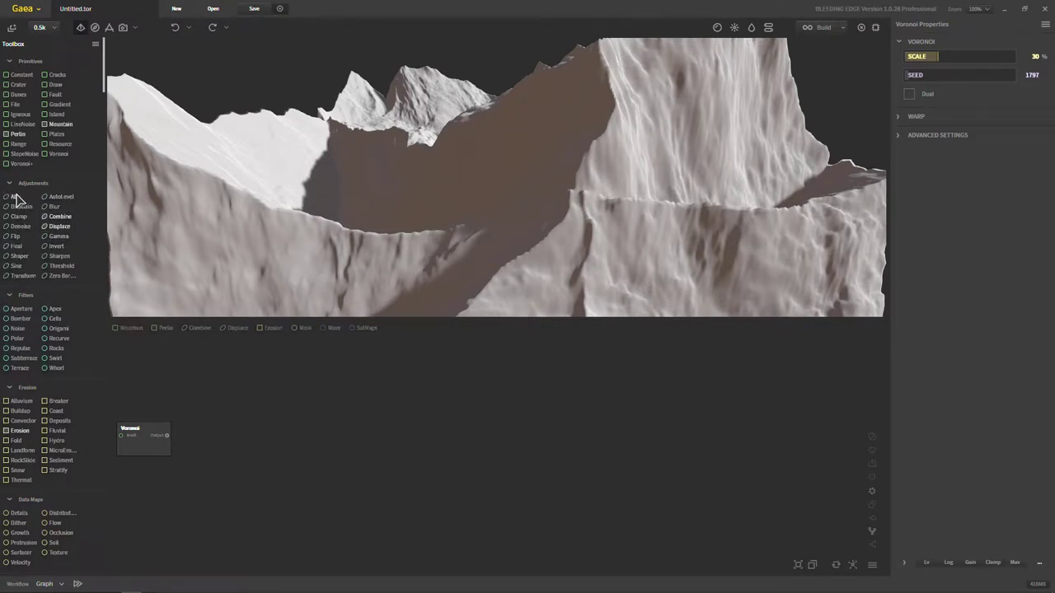
{"action": "left_click_drag", "start_coordinate": [61, 198], "coordinate": [207, 425]}
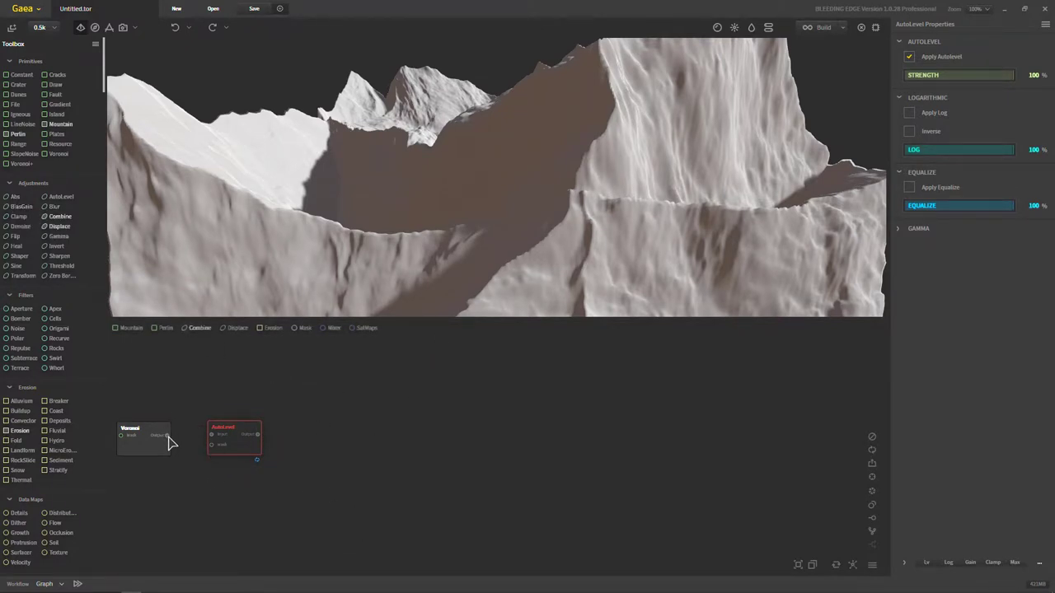
Step: Set the AutoLevel node's strength to 17%
{"action": "left_click_drag", "start_coordinate": [477, 253], "coordinate": [543, 209]}
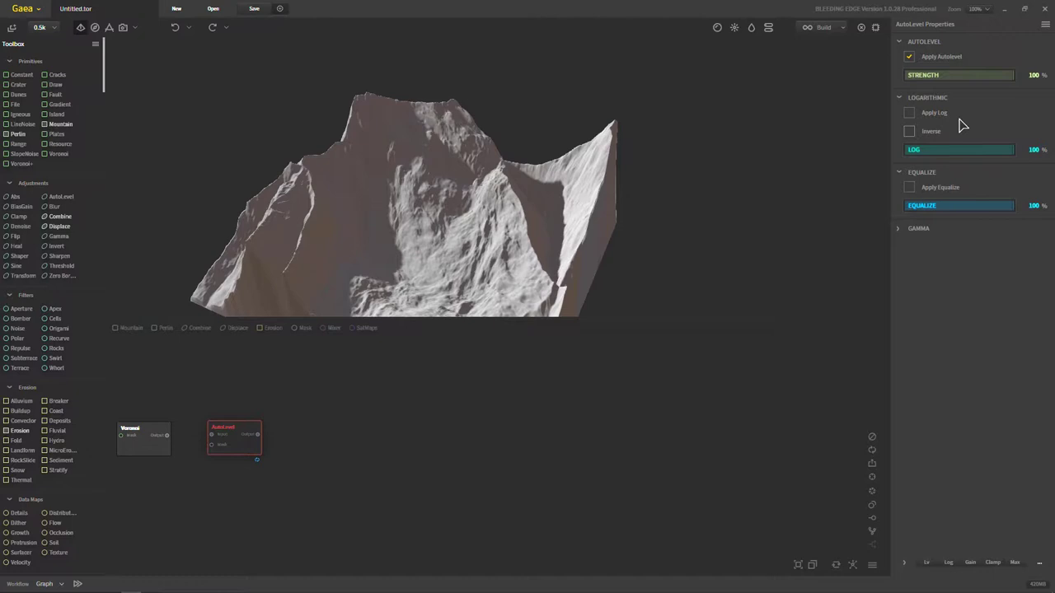
{"action": "left_click", "coordinate": [923, 76]}
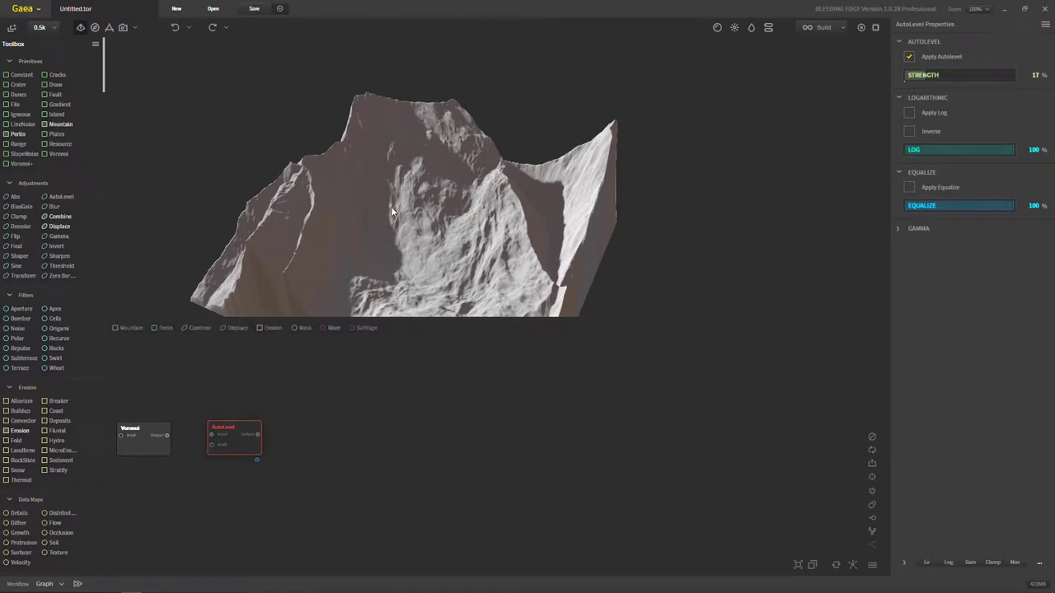
{"action": "left_click_drag", "start_coordinate": [392, 212], "coordinate": [437, 211]}
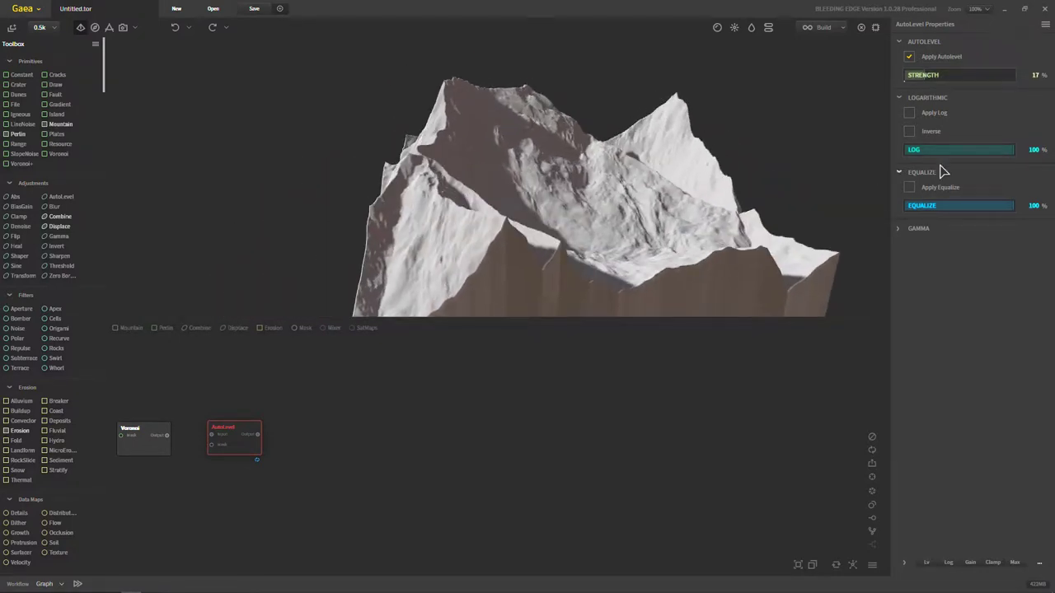
Step: Set the Voronoi node's scale to 14% and its Clamp Max to 50%
{"action": "left_click", "coordinate": [165, 450]}
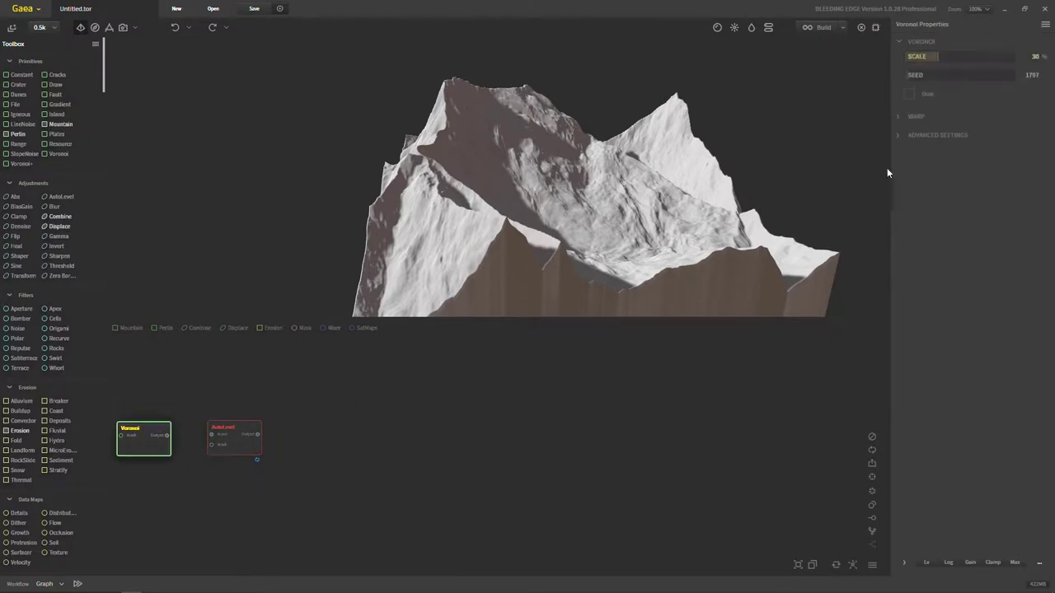
{"action": "left_click_drag", "start_coordinate": [949, 63], "coordinate": [920, 61]}
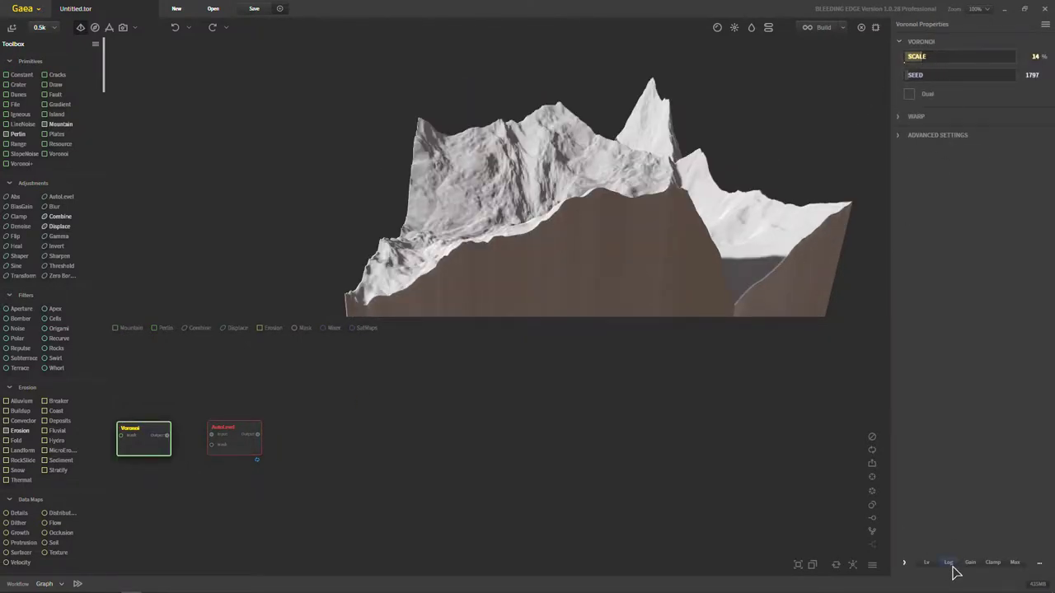
{"action": "left_click", "coordinate": [993, 564]}
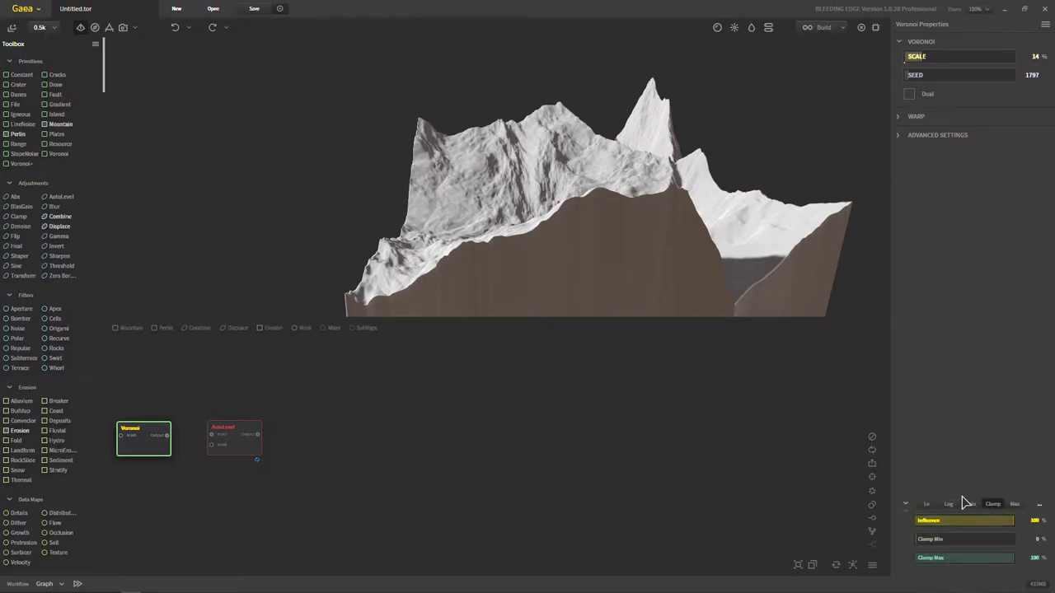
{"action": "left_click_drag", "start_coordinate": [994, 559], "coordinate": [963, 560]}
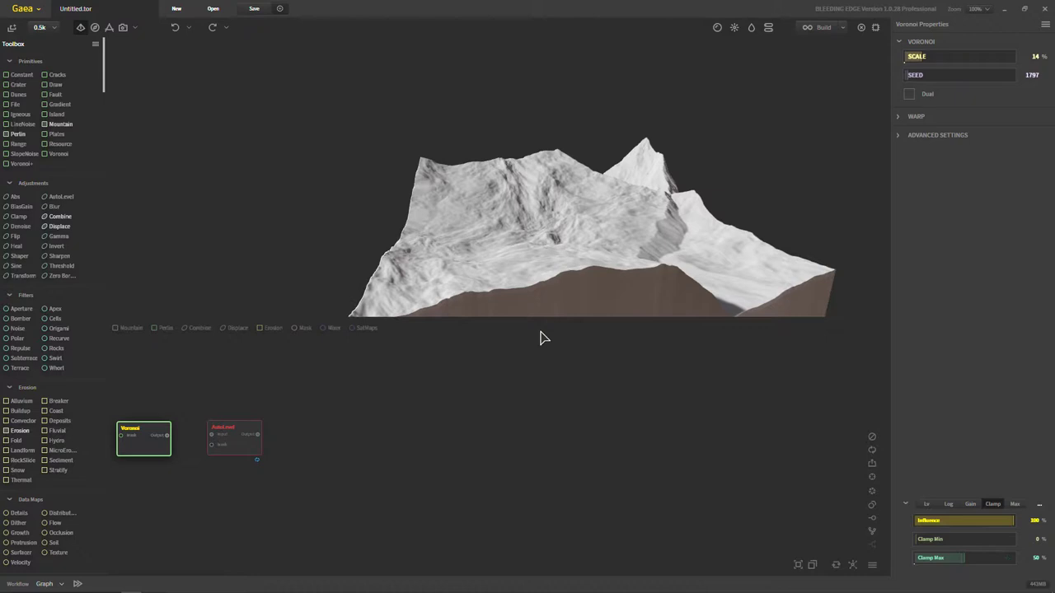
Step: Connect the Voronoi node's output to the AutoLevel node's input
{"action": "left_click_drag", "start_coordinate": [539, 337], "coordinate": [516, 173]}
{"action": "left_click_drag", "start_coordinate": [167, 435], "coordinate": [229, 445]}
{"action": "left_click", "coordinate": [216, 437]}
Step: Set the AutoLevel node's strength to 100%
{"action": "left_click", "coordinate": [165, 447]}
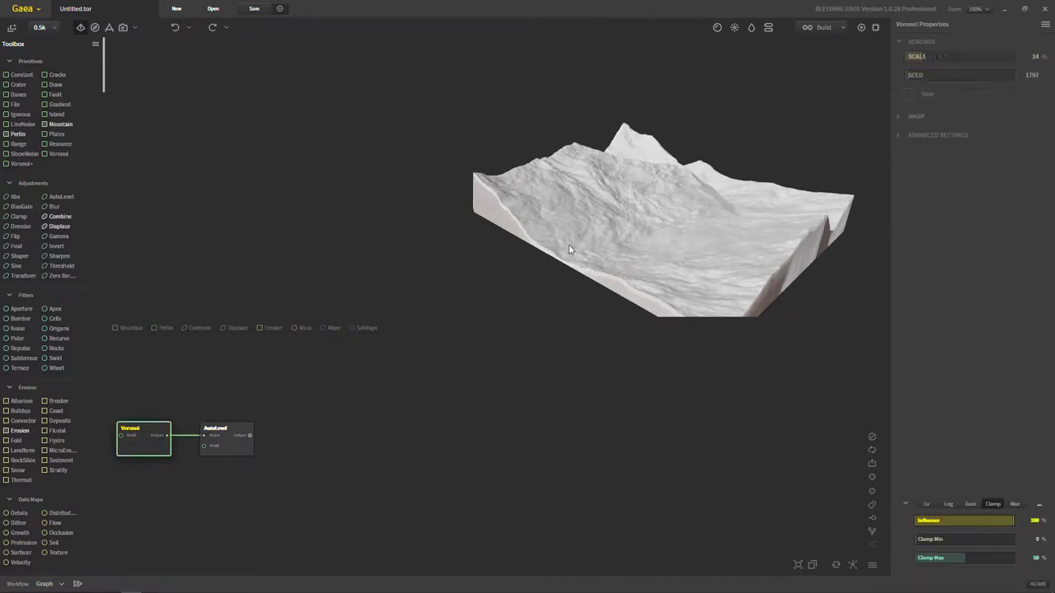
{"action": "left_click_drag", "start_coordinate": [567, 247], "coordinate": [560, 240]}
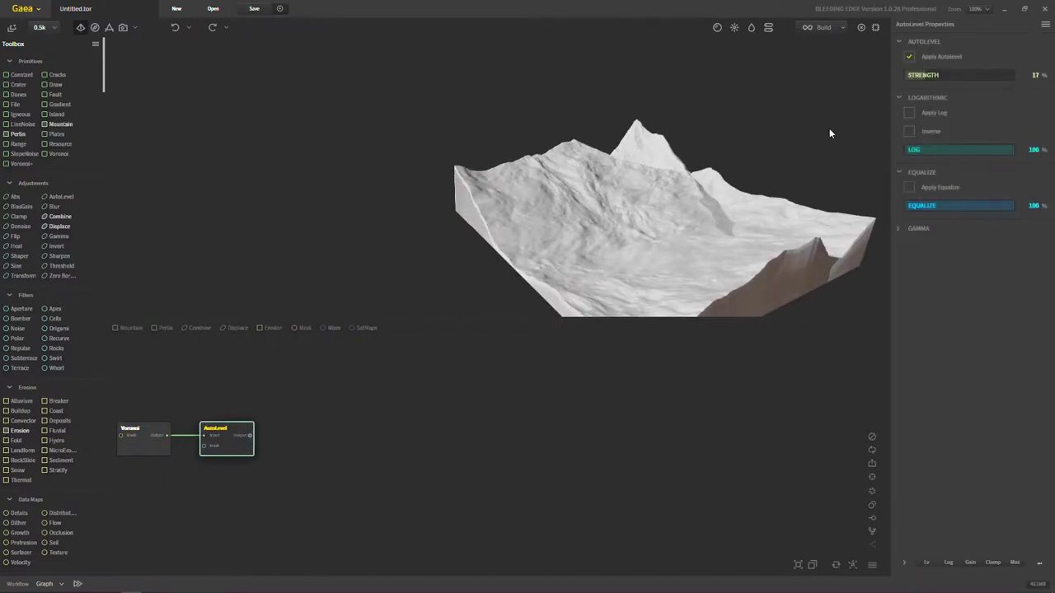
{"action": "left_click_drag", "start_coordinate": [997, 81], "coordinate": [1017, 82]}
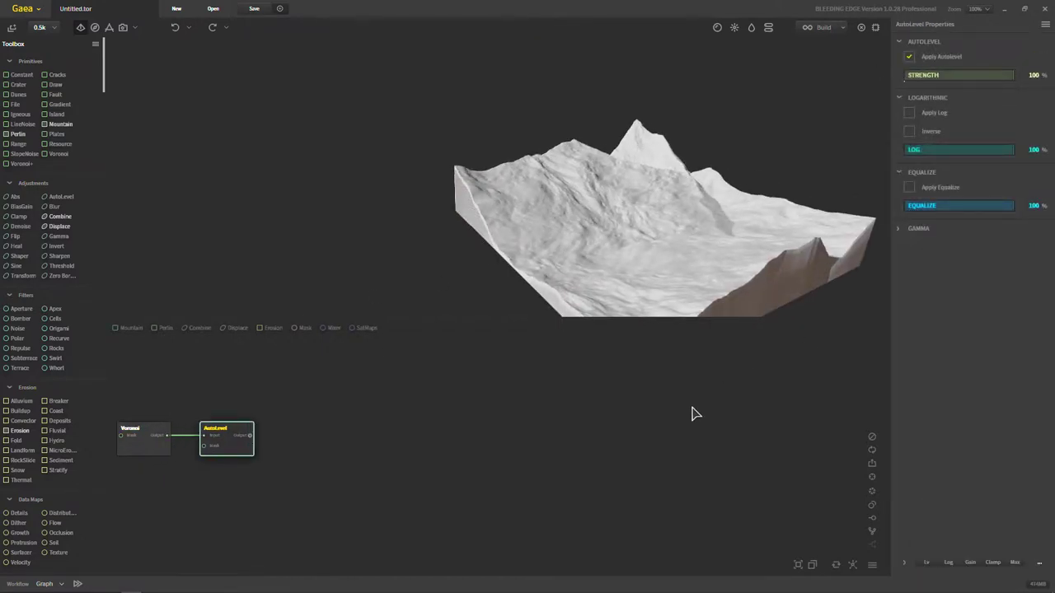
Step: Compare the Voronoi output with the AutoLevel output and examine the levelled terrain from several sides
{"action": "left_click", "coordinate": [141, 443]}
{"action": "left_click", "coordinate": [236, 452]}
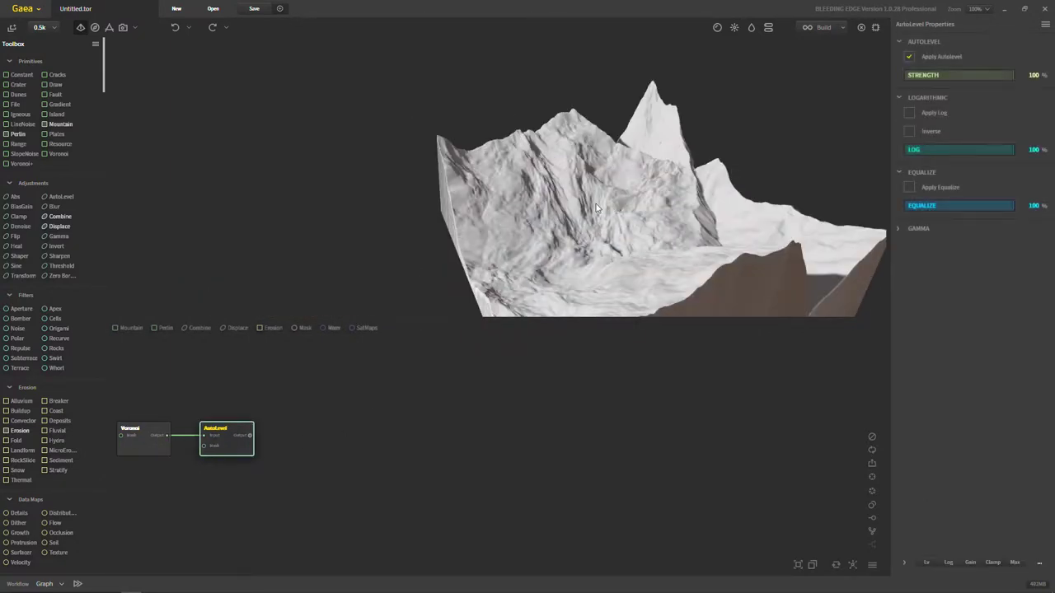
{"action": "left_click_drag", "start_coordinate": [596, 203], "coordinate": [488, 206]}
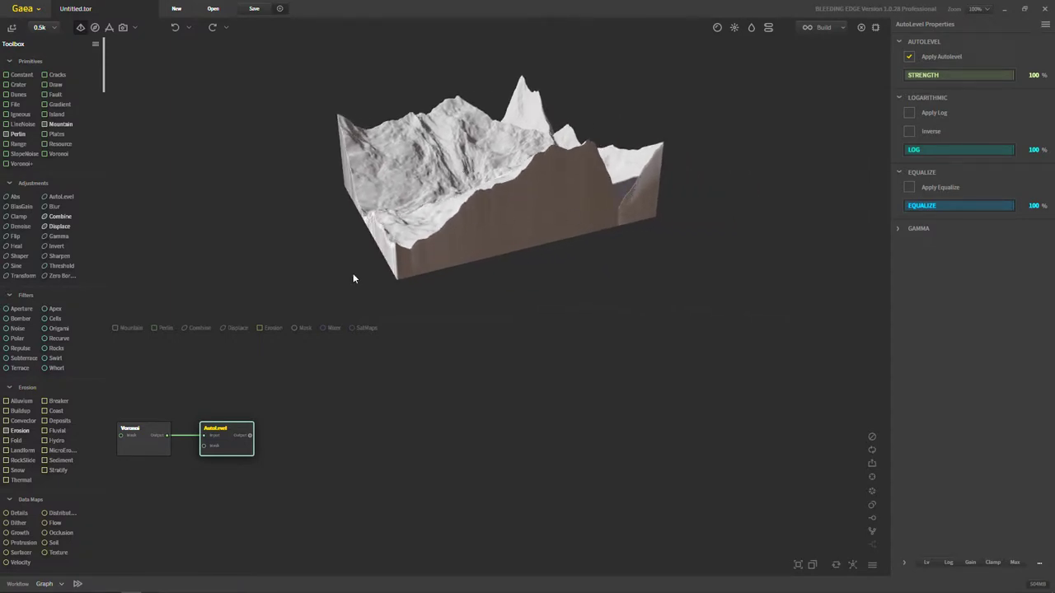
{"action": "left_click_drag", "start_coordinate": [353, 278], "coordinate": [412, 371]}
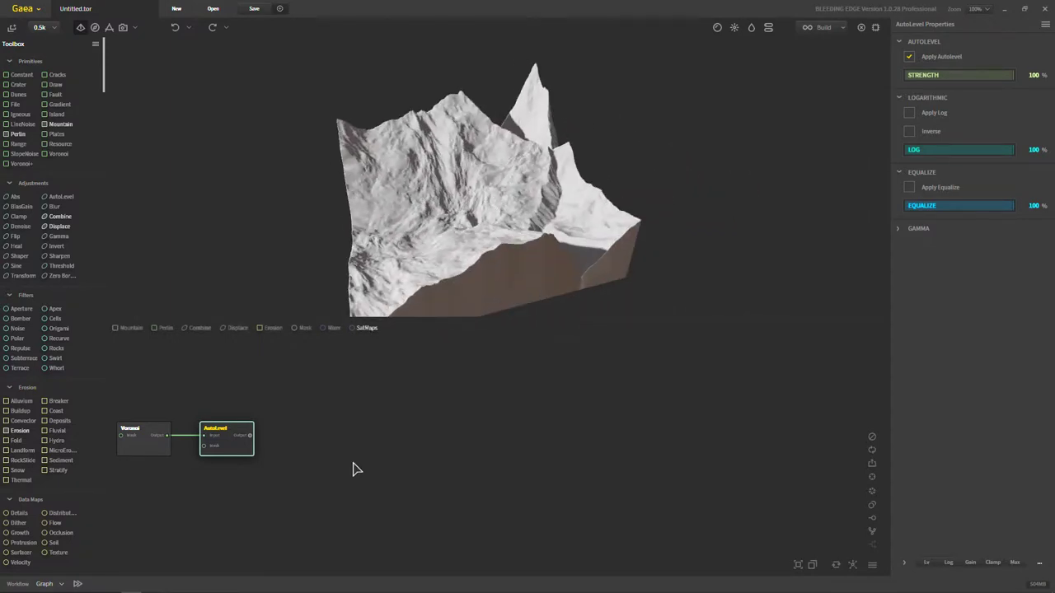
{"action": "left_click_drag", "start_coordinate": [527, 216], "coordinate": [554, 239]}
{"action": "scroll", "coordinate": [451, 194], "scroll_direction": "up", "scroll_amount": 5}
{"action": "scroll", "coordinate": [526, 192], "scroll_direction": "down", "scroll_amount": 5}
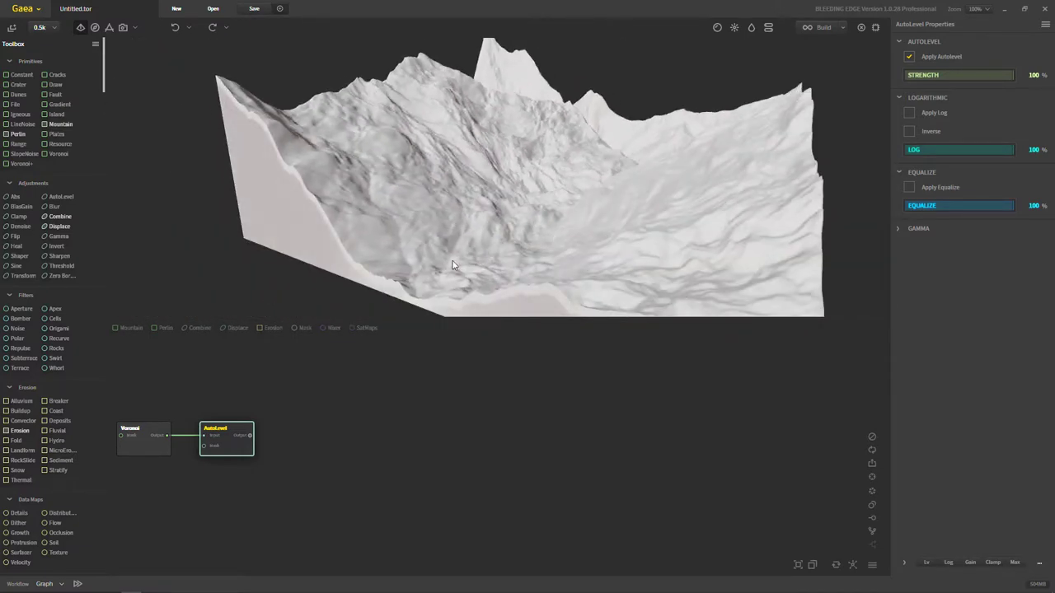
{"action": "left_click_drag", "start_coordinate": [451, 265], "coordinate": [556, 264]}
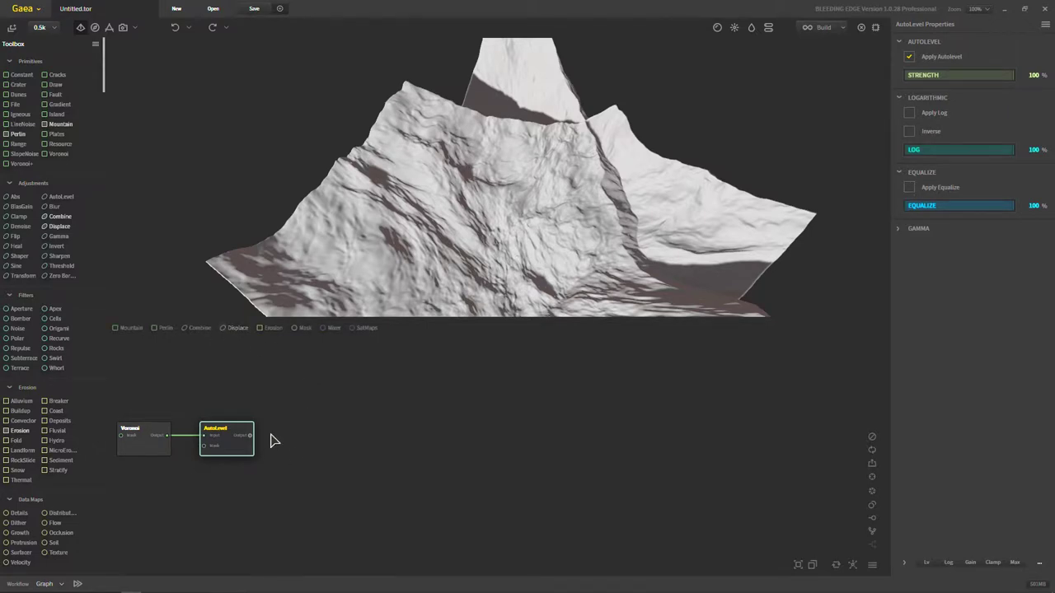
{"action": "left_click_drag", "start_coordinate": [558, 194], "coordinate": [368, 181]}
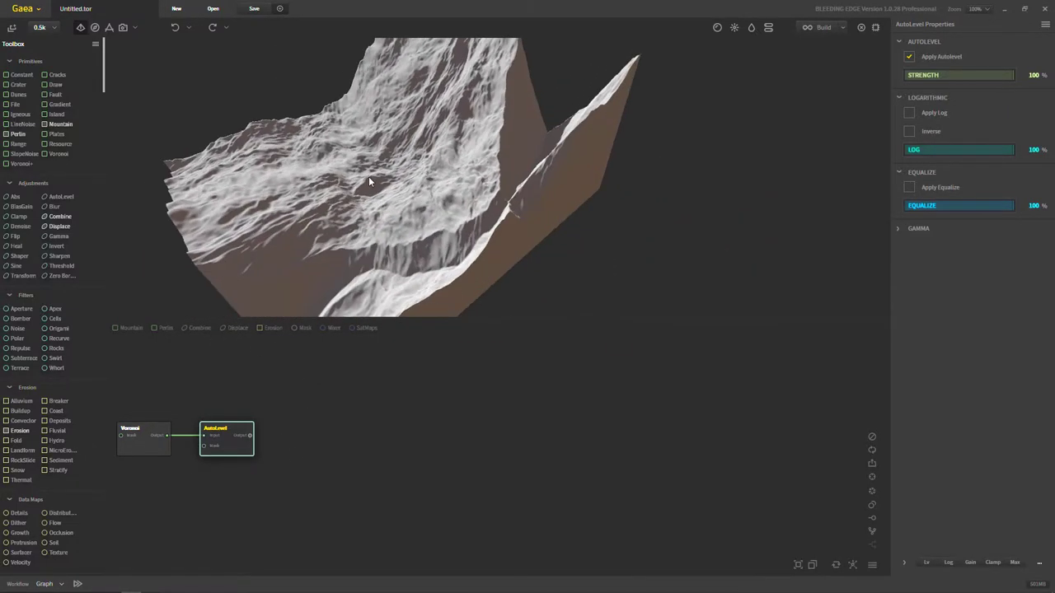
{"action": "left_click_drag", "start_coordinate": [422, 212], "coordinate": [468, 241]}
Step: Try the Equalize option on the AutoLevel node and inspect the terrain from different angles
{"action": "left_click", "coordinate": [906, 189]}
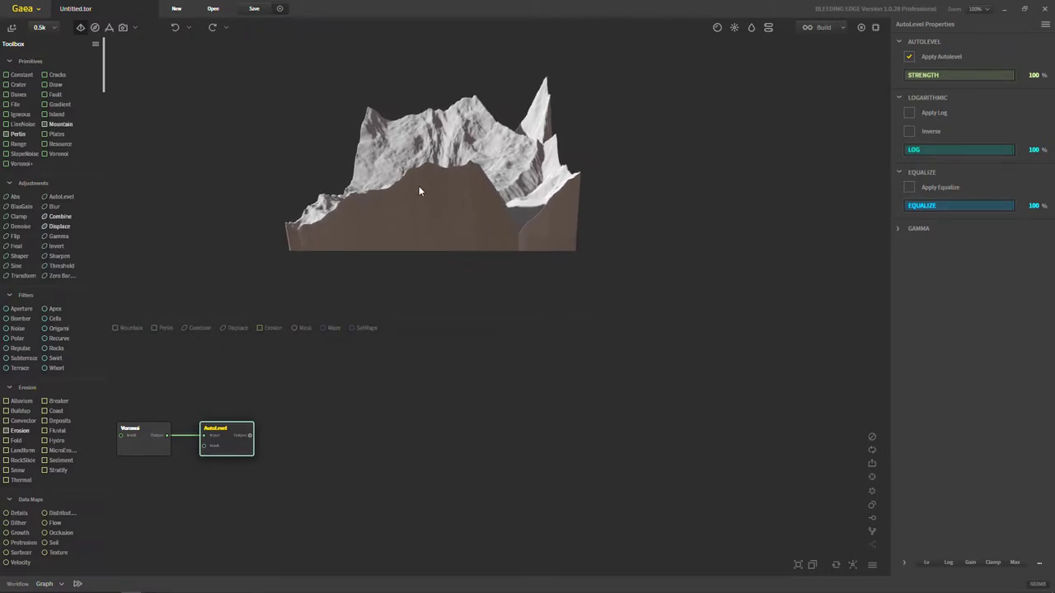
{"action": "scroll", "coordinate": [423, 194], "scroll_direction": "up", "scroll_amount": 1}
{"action": "left_click_drag", "start_coordinate": [422, 198], "coordinate": [573, 175]}
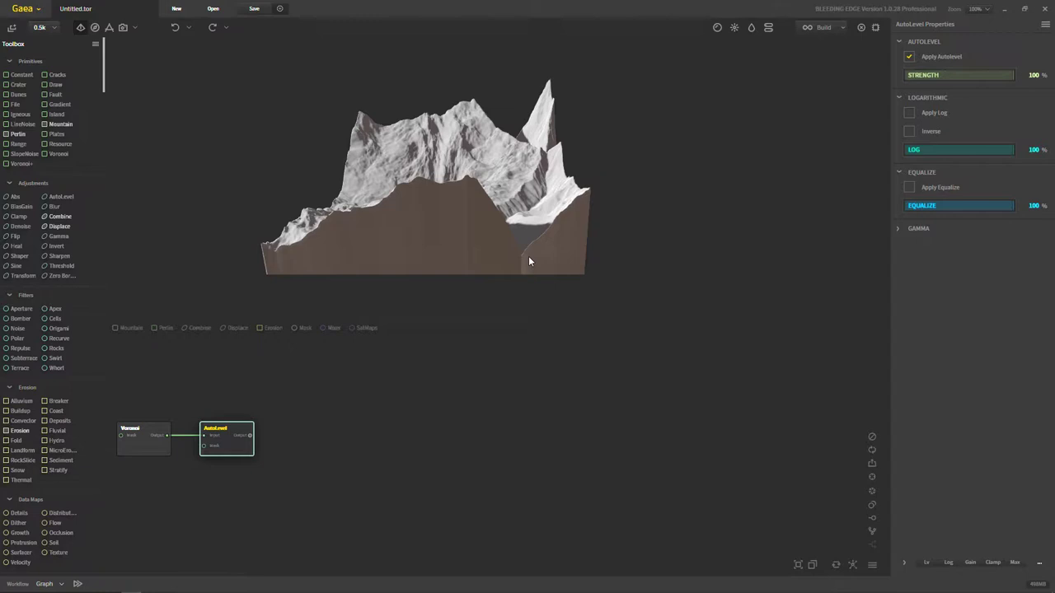
{"action": "left_click_drag", "start_coordinate": [529, 261], "coordinate": [423, 221]}
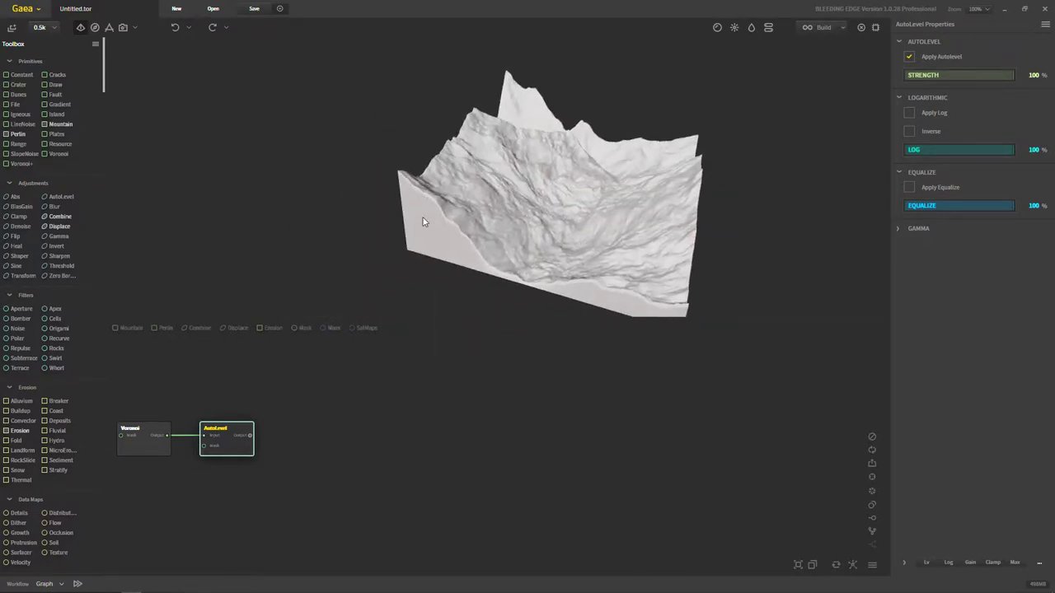
{"action": "left_click_drag", "start_coordinate": [512, 146], "coordinate": [1020, 126]}
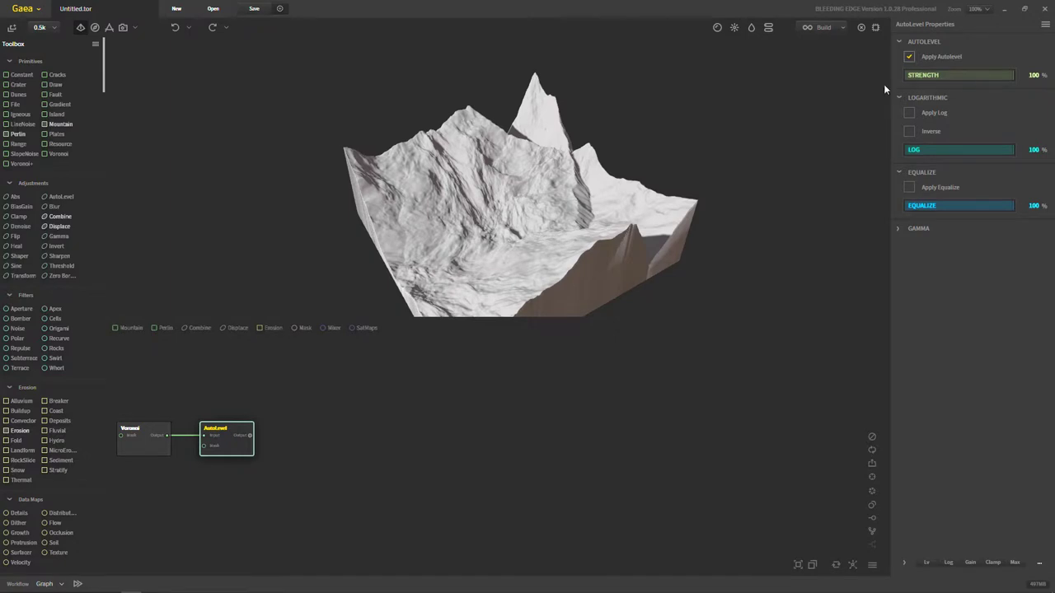
{"action": "left_click_drag", "start_coordinate": [565, 259], "coordinate": [510, 206]}
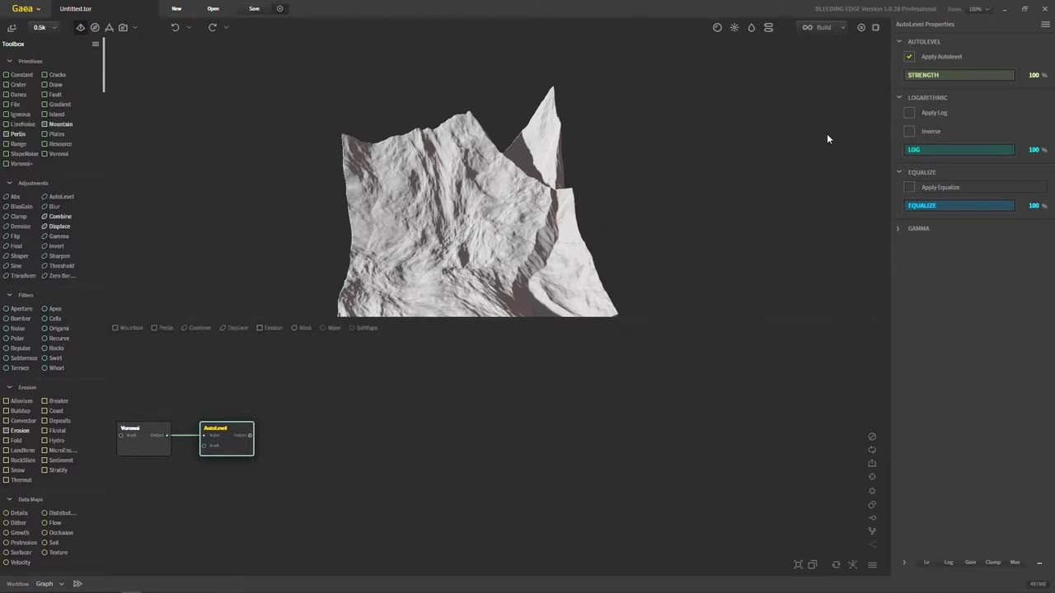
Step: Try Apply Gamma with Auto-Gamma on the AutoLevel node and switch the gamma adjustment off again
{"action": "left_click", "coordinate": [899, 230]}
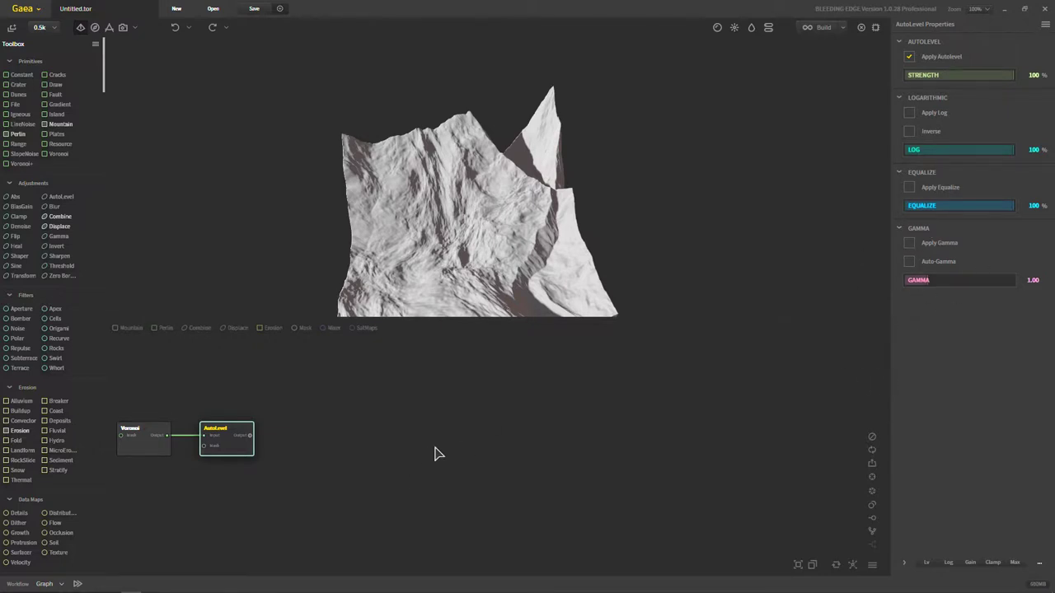
{"action": "left_click_drag", "start_coordinate": [568, 266], "coordinate": [570, 242]}
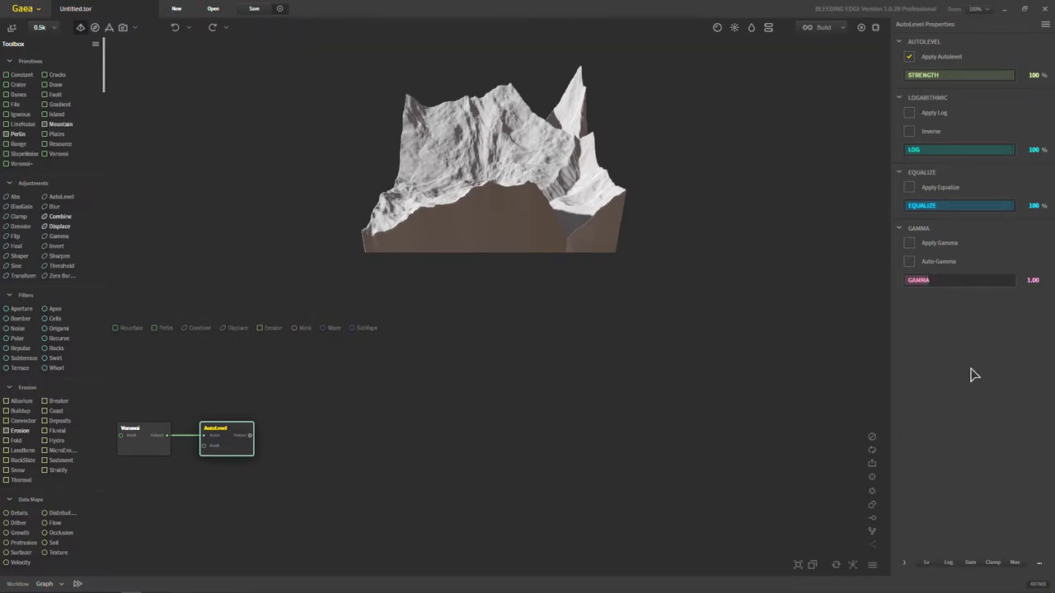
{"action": "left_click", "coordinate": [908, 242]}
{"action": "left_click", "coordinate": [909, 262]}
{"action": "left_click", "coordinate": [909, 243]}
{"action": "left_click", "coordinate": [900, 230]}
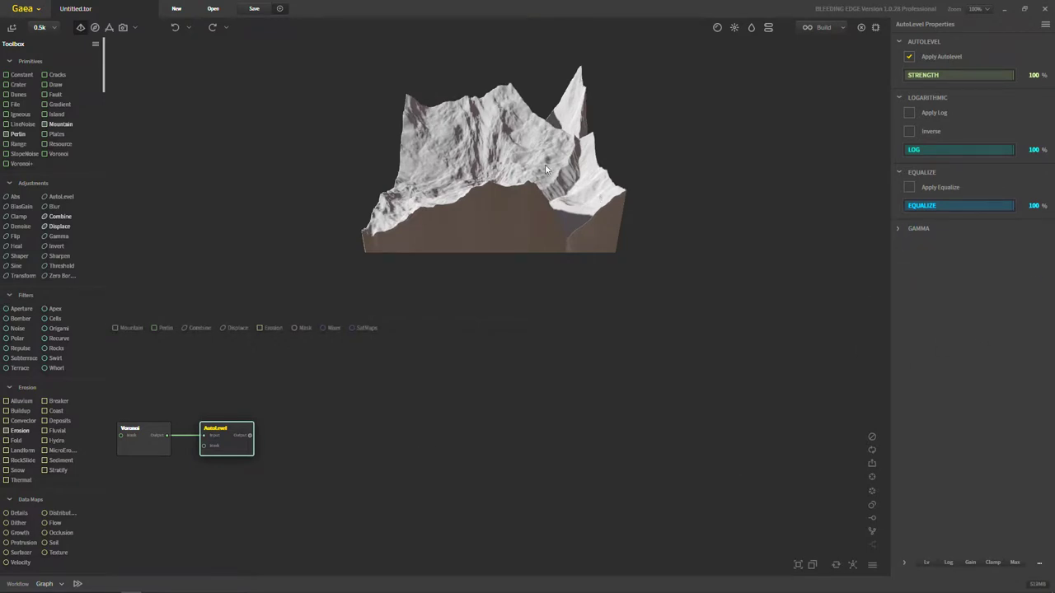
Step: Try the AutoLevel strength at 5% and restore it to 100% to compare the effect on the terrain
{"action": "left_click_drag", "start_coordinate": [544, 164], "coordinate": [534, 125]}
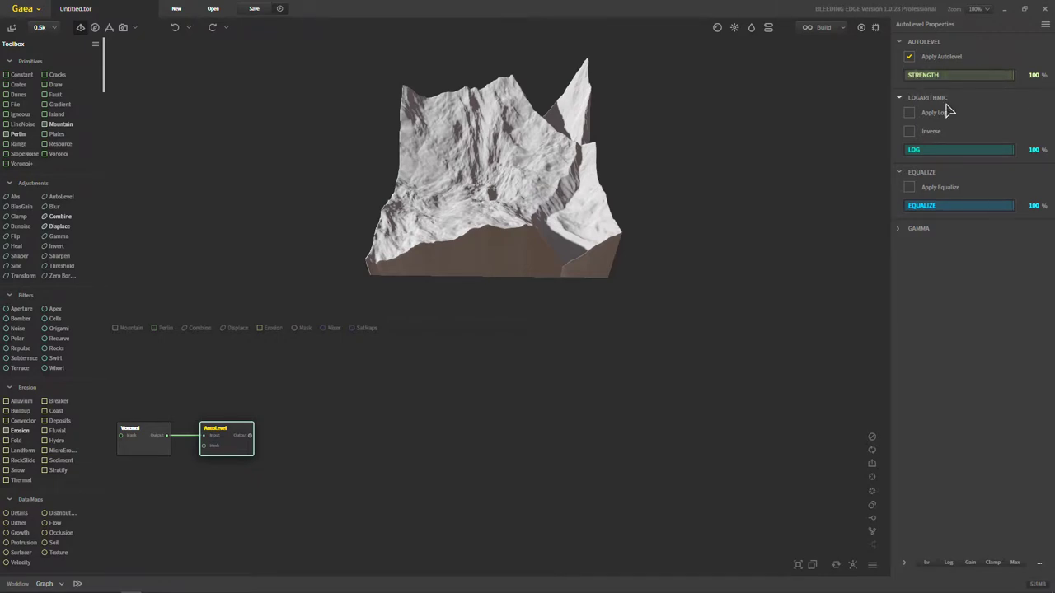
{"action": "left_click_drag", "start_coordinate": [641, 238], "coordinate": [651, 198]}
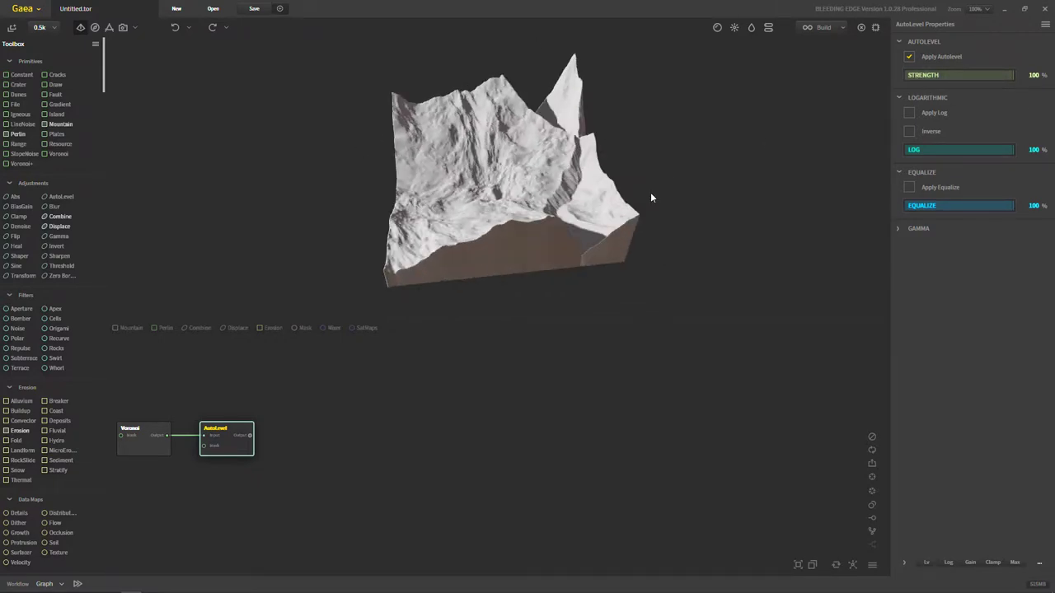
{"action": "left_click", "coordinate": [912, 77]}
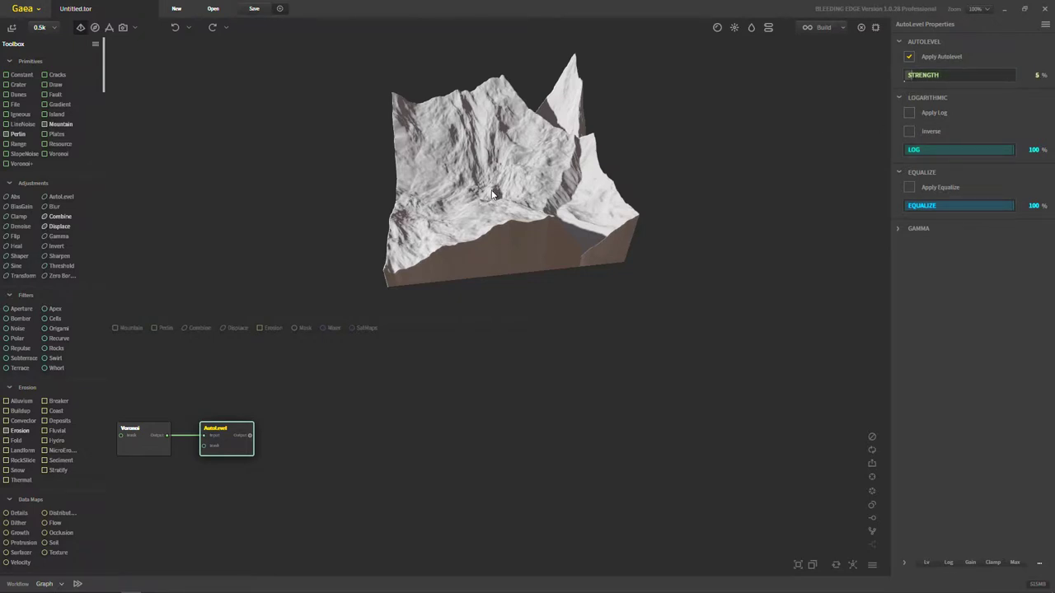
{"action": "mouse_move", "coordinate": [492, 194]}
{"action": "left_mouse_down"}
{"action": "mouse_move", "coordinate": [532, 211]}
{"action": "mouse_move", "coordinate": [500, 205]}
{"action": "left_mouse_up"}
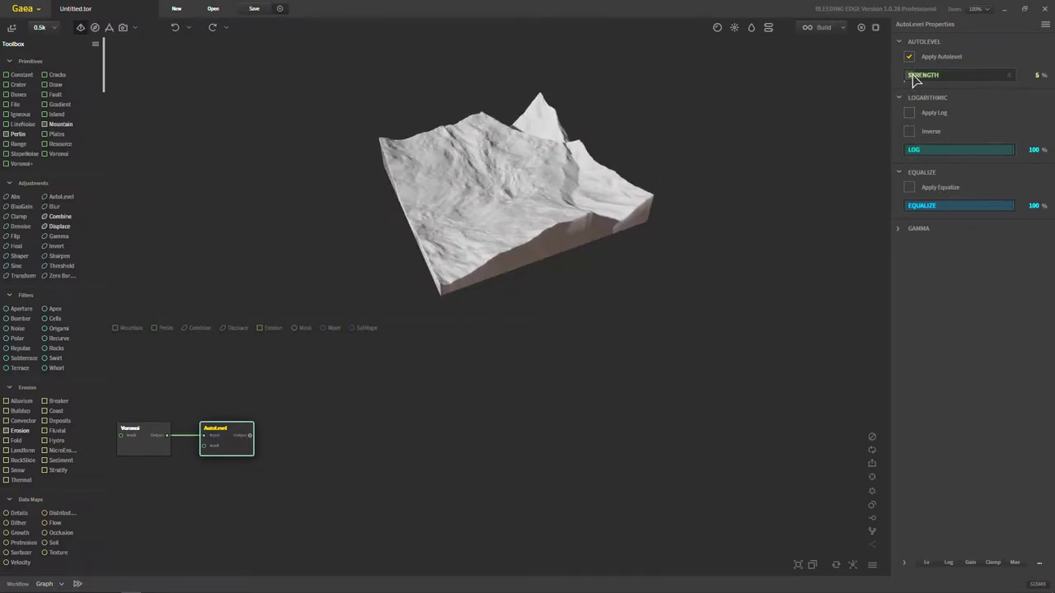
{"action": "left_click", "coordinate": [1010, 76]}
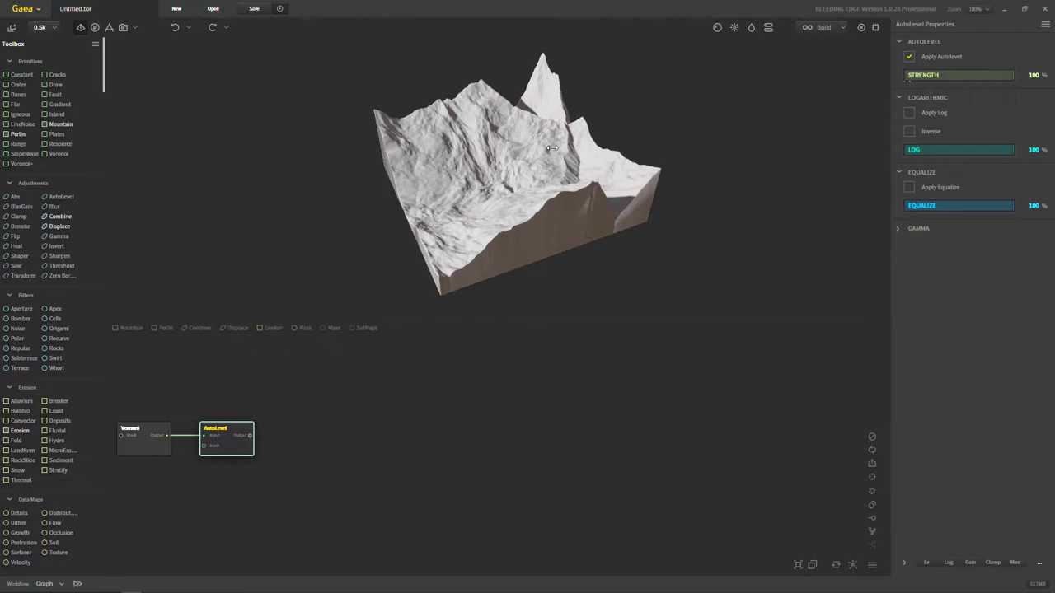
Step: Turn on Apply Log in the AutoLevel node's logarithmic settings
{"action": "left_click_drag", "start_coordinate": [551, 147], "coordinate": [517, 125]}
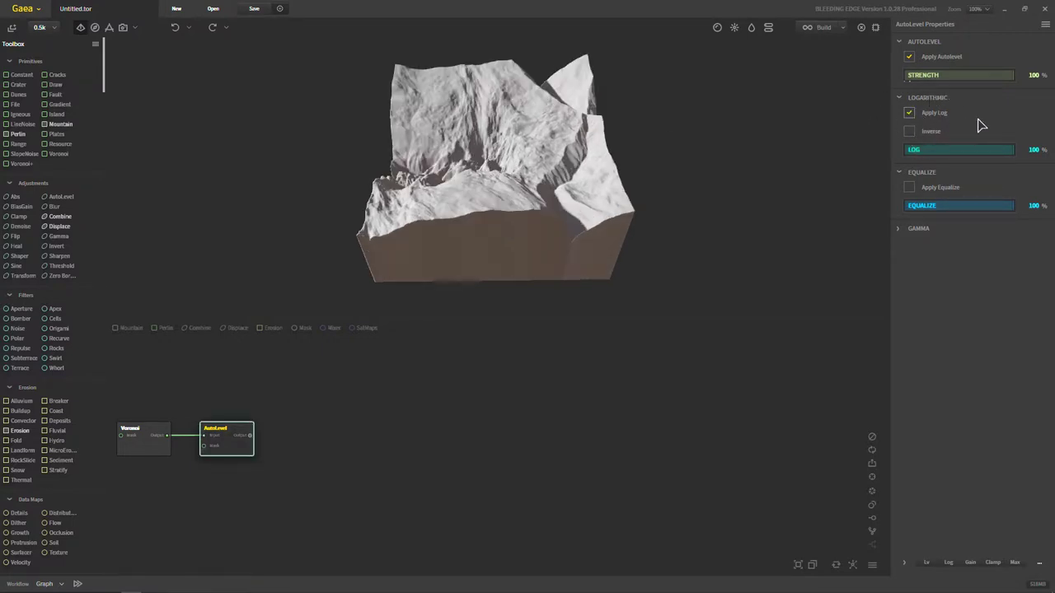
Step: Inspect the terrain with Apply Log enabled on the AutoLevel node, from several angles and distances
{"action": "left_click", "coordinate": [909, 113]}
{"action": "left_click_drag", "start_coordinate": [541, 160], "coordinate": [628, 155]}
{"action": "left_click_drag", "start_coordinate": [559, 162], "coordinate": [568, 216]}
{"action": "left_click_drag", "start_coordinate": [779, 217], "coordinate": [617, 161]}
{"action": "scroll", "coordinate": [536, 149], "scroll_direction": "up", "scroll_amount": 5}
{"action": "scroll", "coordinate": [536, 149], "scroll_direction": "down", "scroll_amount": 3}
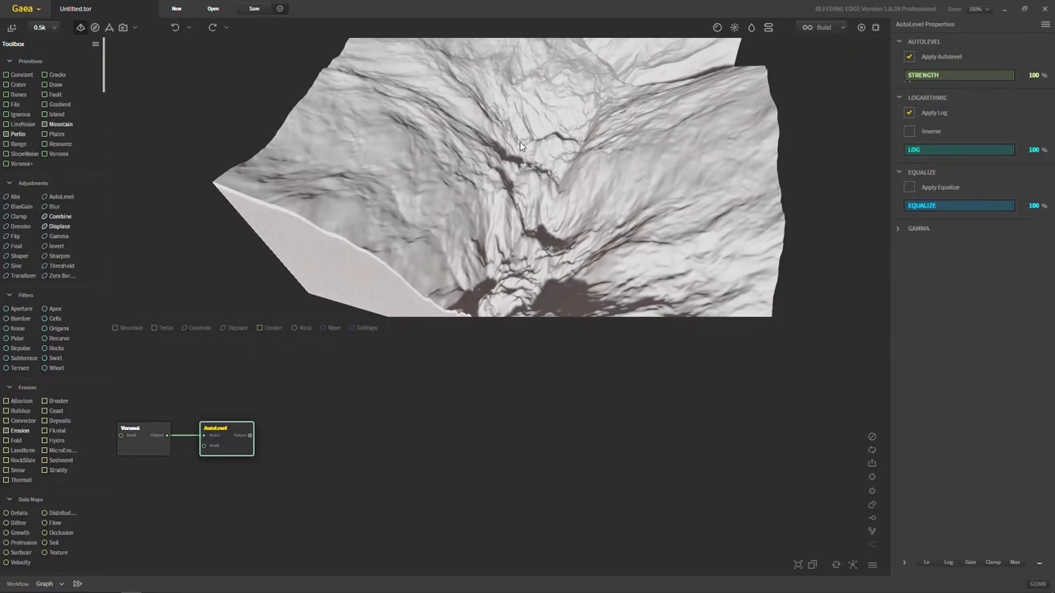
{"action": "left_click_drag", "start_coordinate": [531, 227], "coordinate": [744, 175]}
Step: Try the Inverse option in the AutoLevel node's logarithmic settings and undo it
{"action": "left_click", "coordinate": [909, 132]}
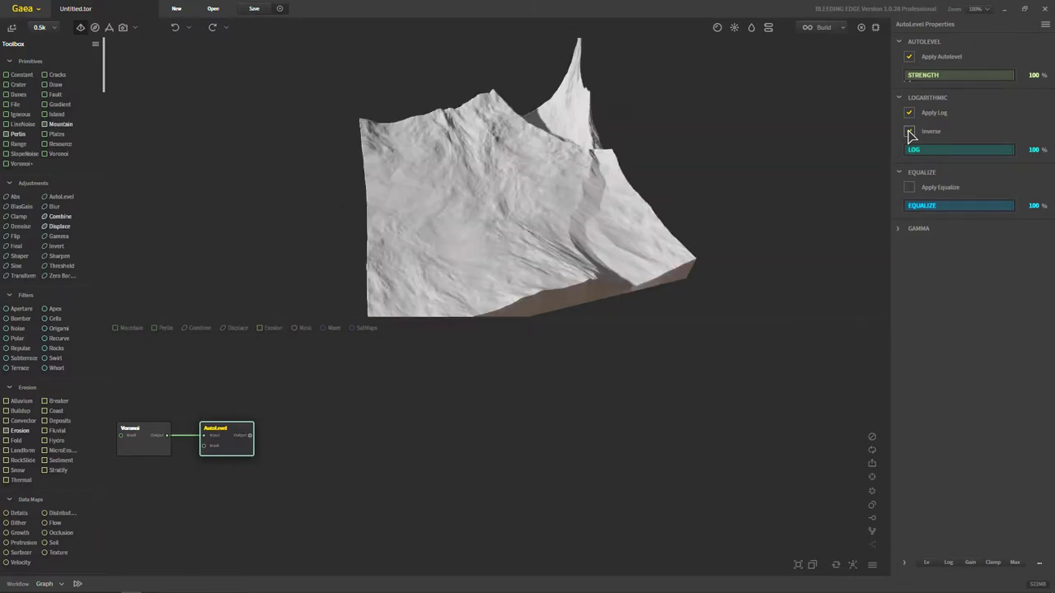
{"action": "left_click_drag", "start_coordinate": [579, 193], "coordinate": [511, 215]}
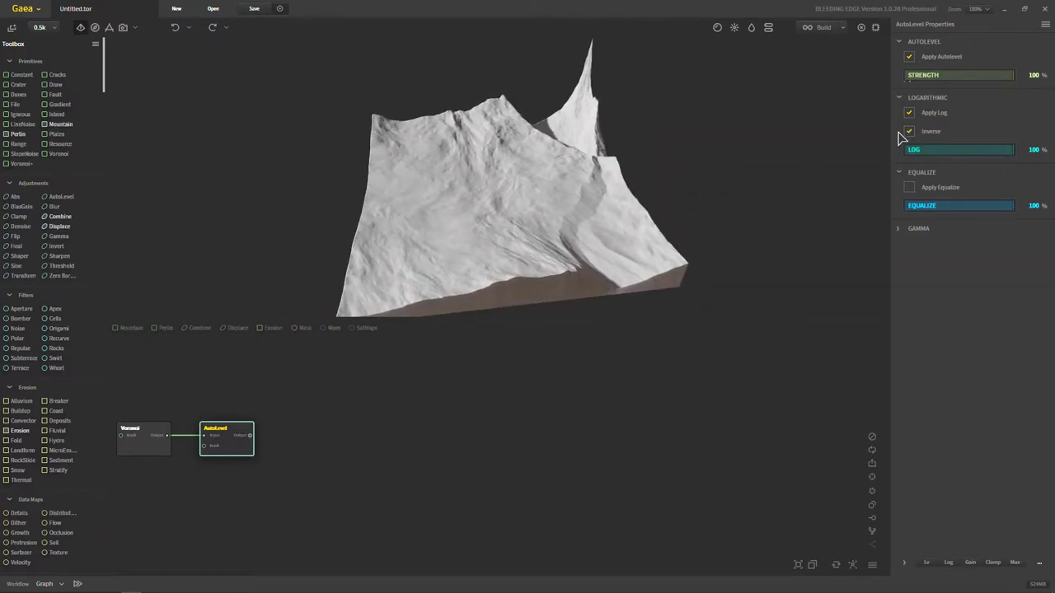
{"action": "key", "text": "ctrl+z"}
Step: Try the AutoLevel node's Log amount at 0% and 7%, and restore it to 100%
{"action": "left_click_drag", "start_coordinate": [1011, 152], "coordinate": [916, 152]}
{"action": "left_click_drag", "start_coordinate": [838, 165], "coordinate": [630, 176]}
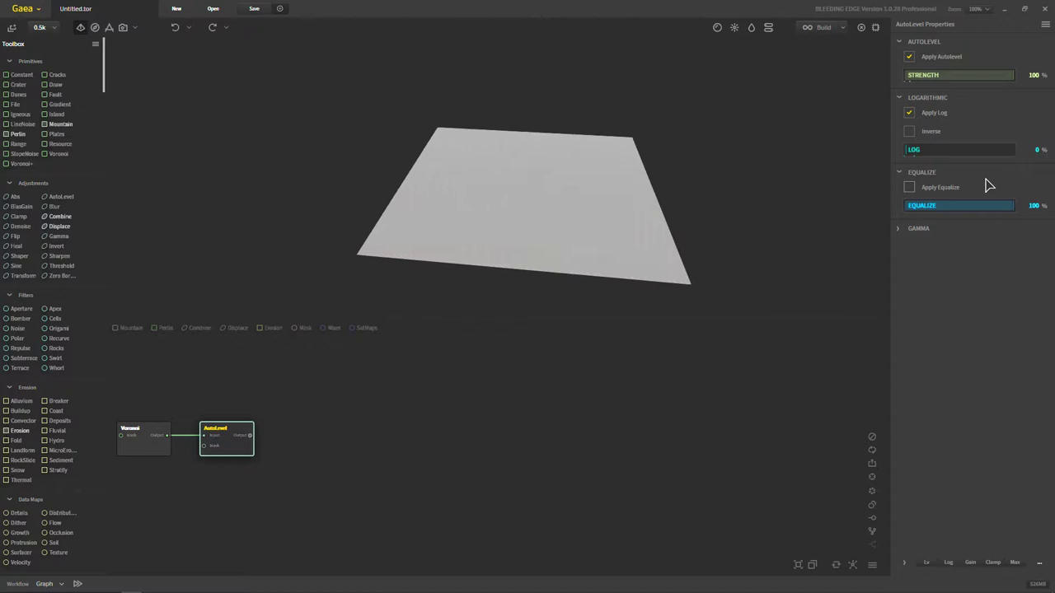
{"action": "left_click", "coordinate": [913, 152]}
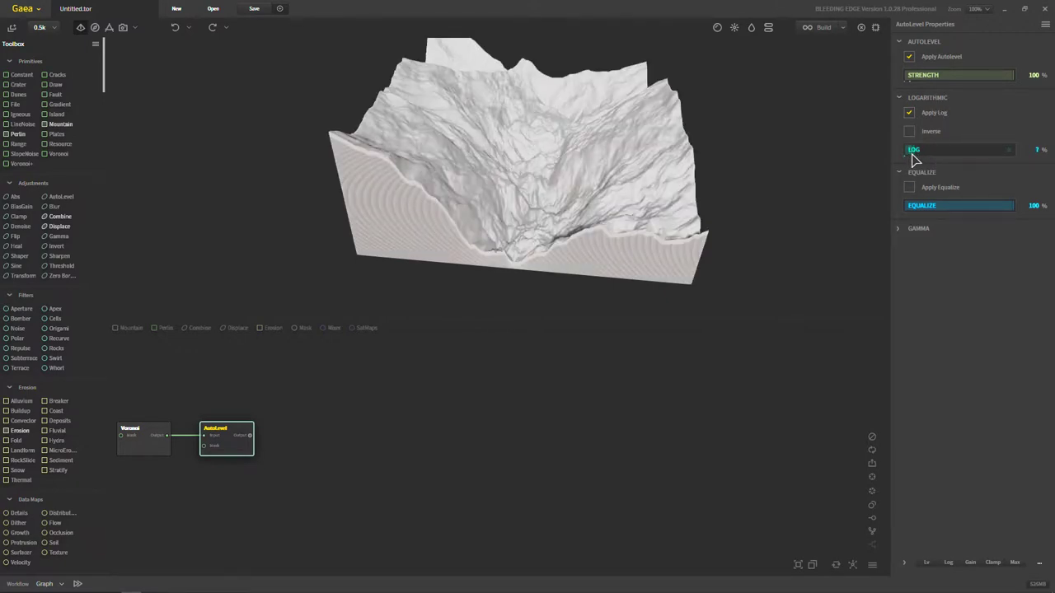
{"action": "left_click_drag", "start_coordinate": [913, 150], "coordinate": [1017, 152]}
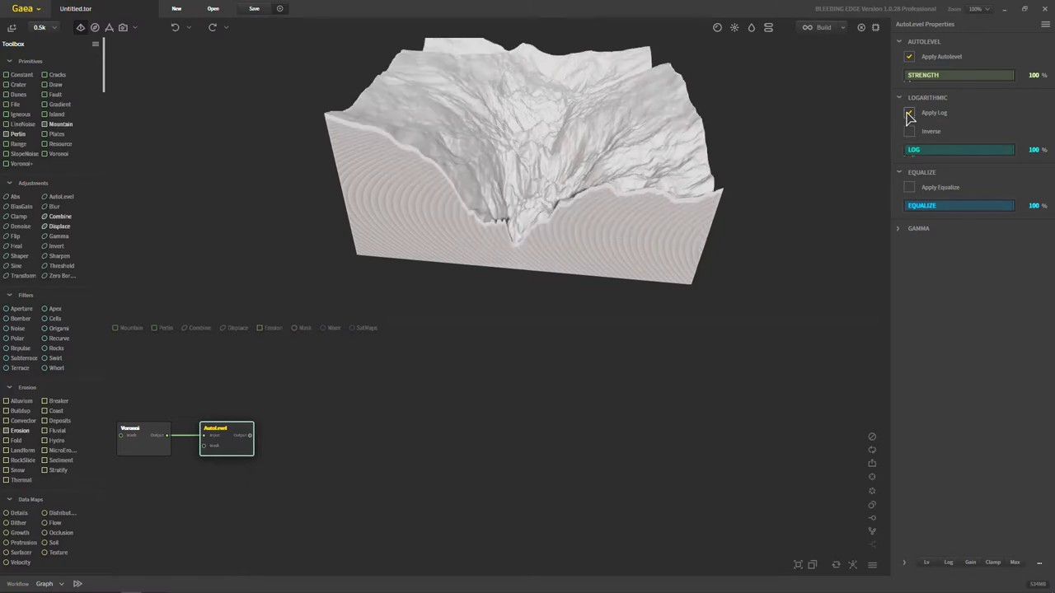
Step: Use Apply Equalize instead of Apply Log on the AutoLevel node, testing the Equalize amount at 0% and restoring it to 100%
{"action": "left_click", "coordinate": [913, 188]}
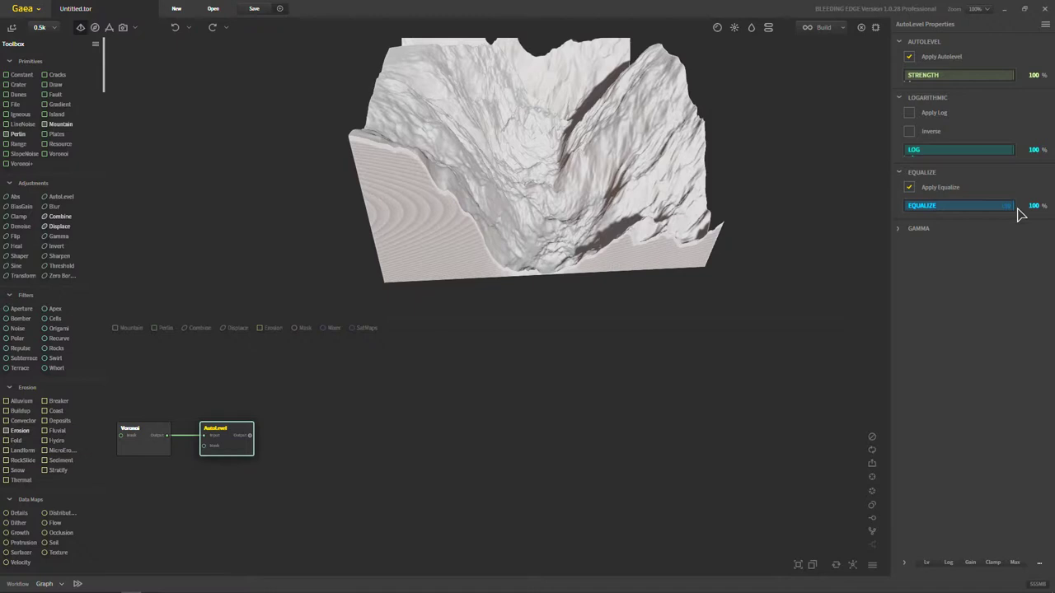
{"action": "left_click_drag", "start_coordinate": [1012, 207], "coordinate": [908, 207]}
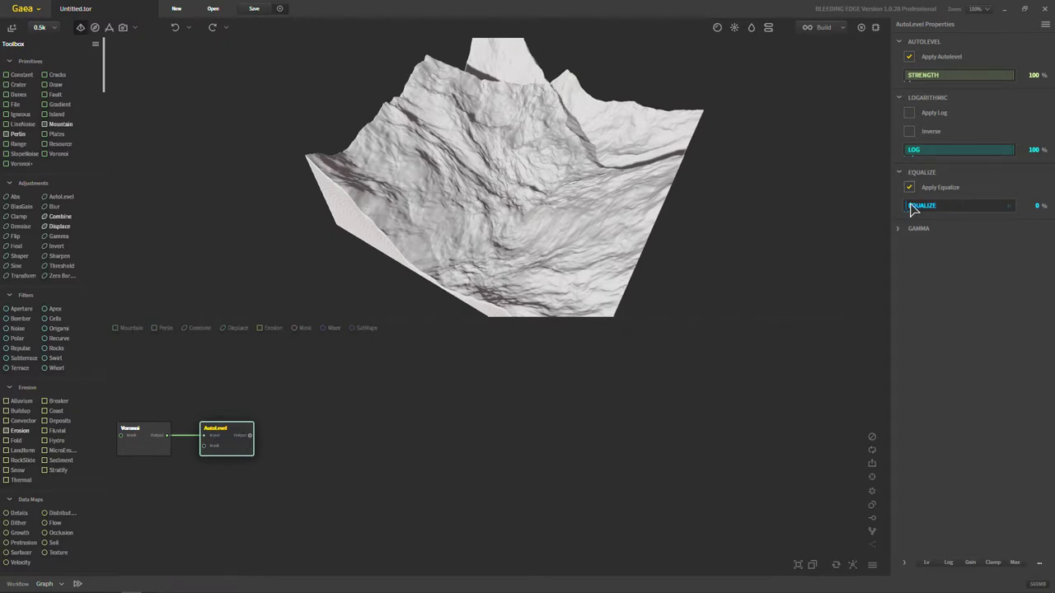
{"action": "left_click_drag", "start_coordinate": [904, 208], "coordinate": [1004, 316]}
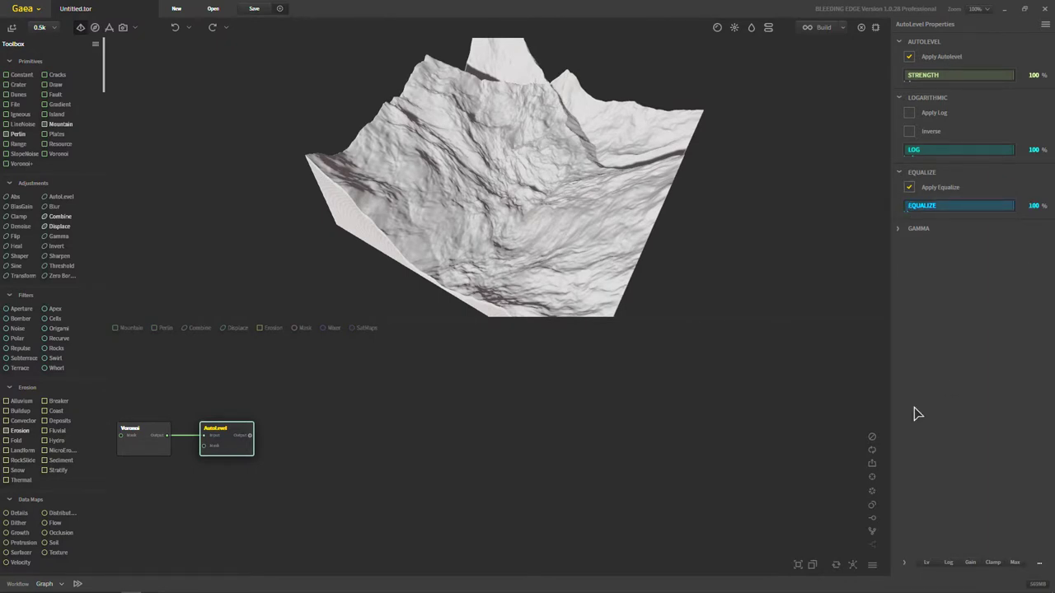
Step: Move the AutoLevel node farther from the Voronoi node and review the list of modifiers available for it
{"action": "left_click", "coordinate": [677, 427]}
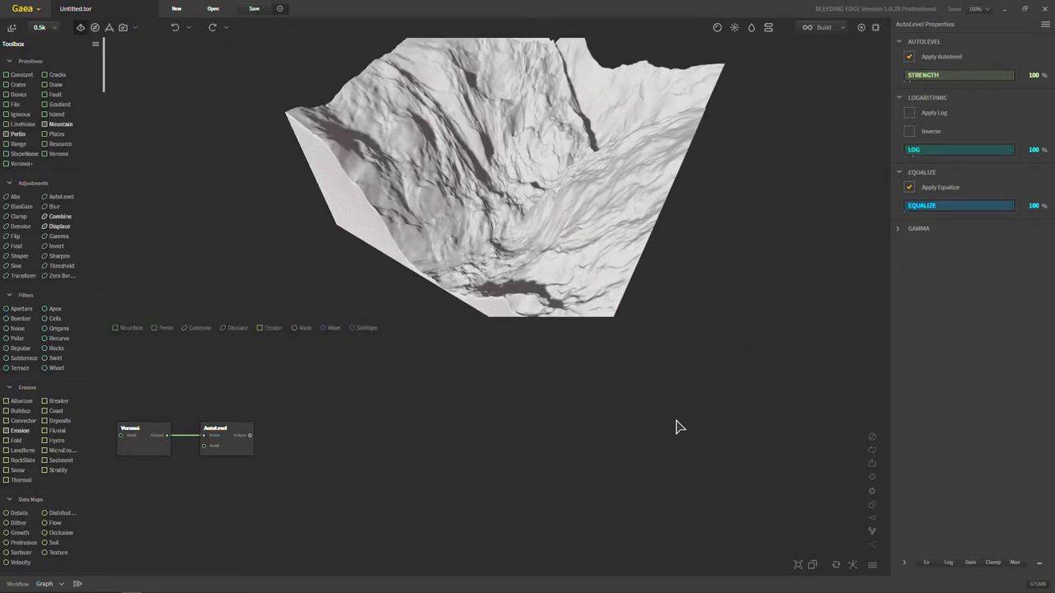
{"action": "left_click_drag", "start_coordinate": [244, 451], "coordinate": [333, 462]}
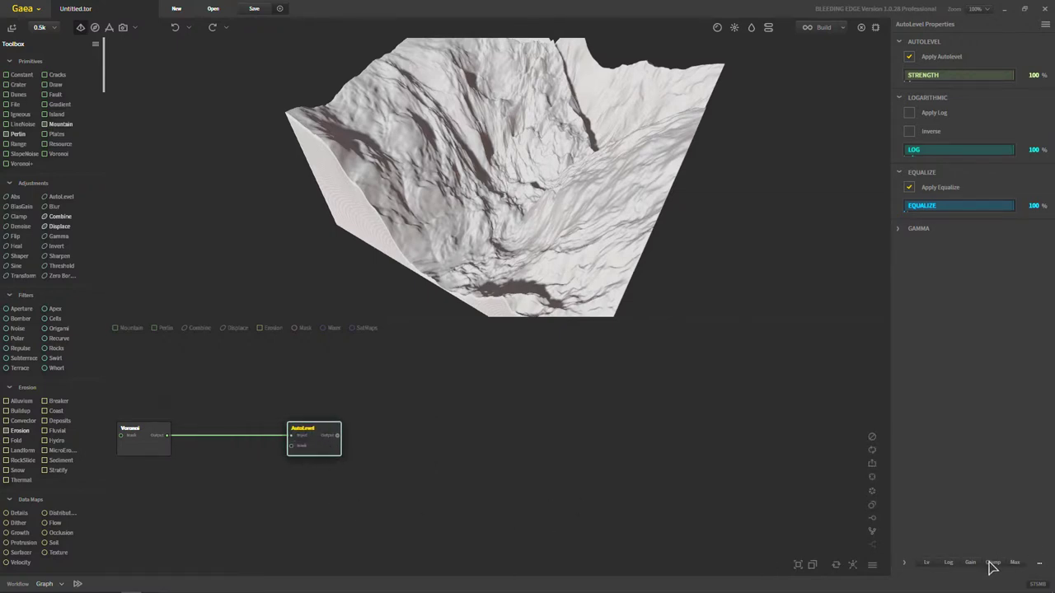
{"action": "left_click", "coordinate": [1040, 565]}
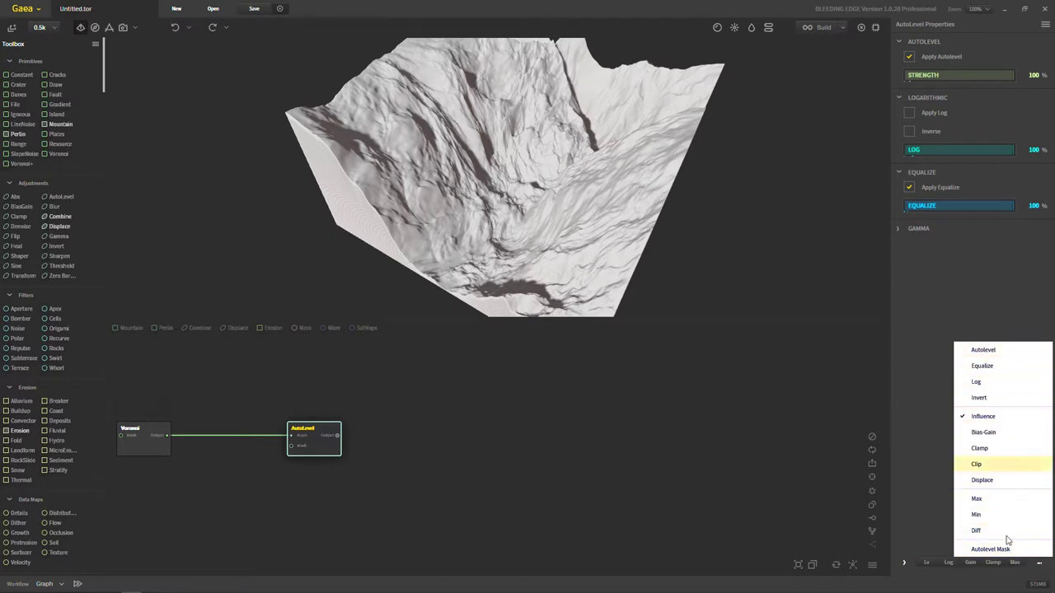
{"action": "left_click", "coordinate": [929, 293]}
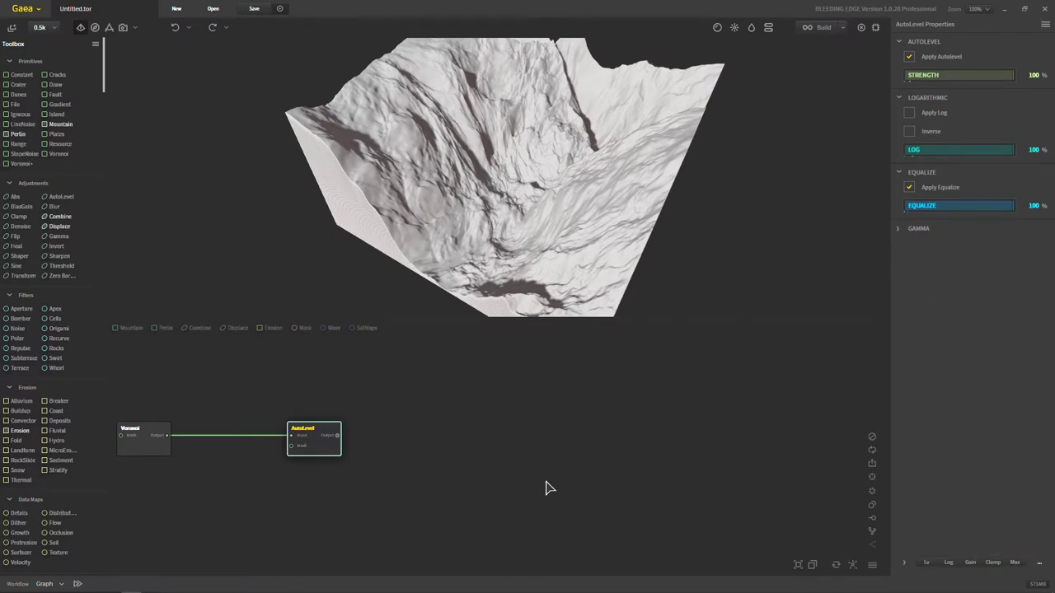
Step: Inspect the equalized terrain of the AutoLevel node from different angles
{"action": "left_click_drag", "start_coordinate": [292, 451], "coordinate": [176, 514]}
{"action": "left_click", "coordinate": [343, 542]}
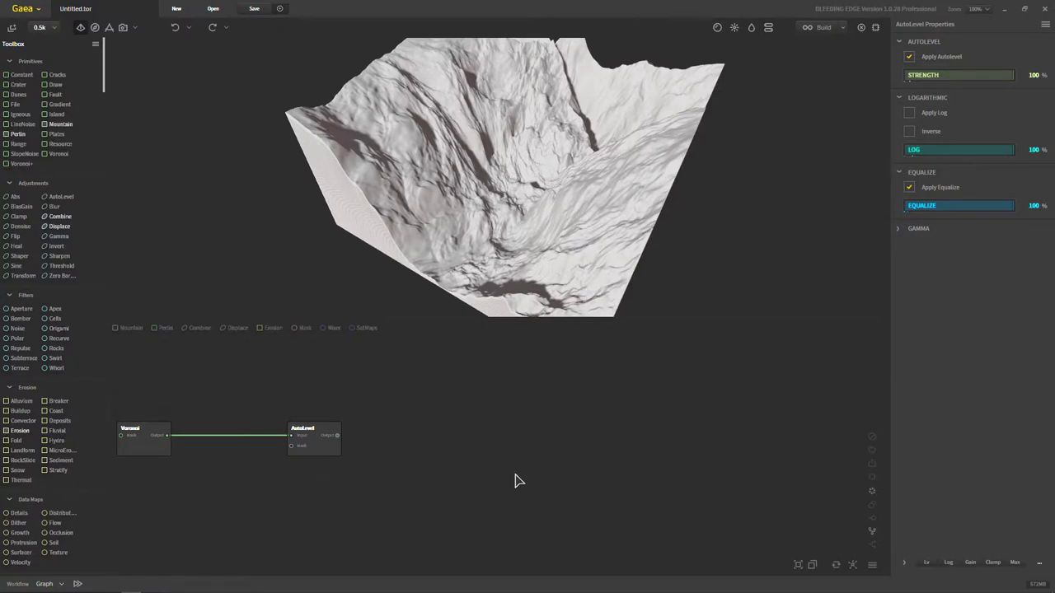
{"action": "mouse_move", "coordinate": [330, 447]}
{"action": "left_mouse_down"}
{"action": "mouse_move", "coordinate": [235, 445]}
{"action": "mouse_move", "coordinate": [327, 449]}
{"action": "left_mouse_up"}
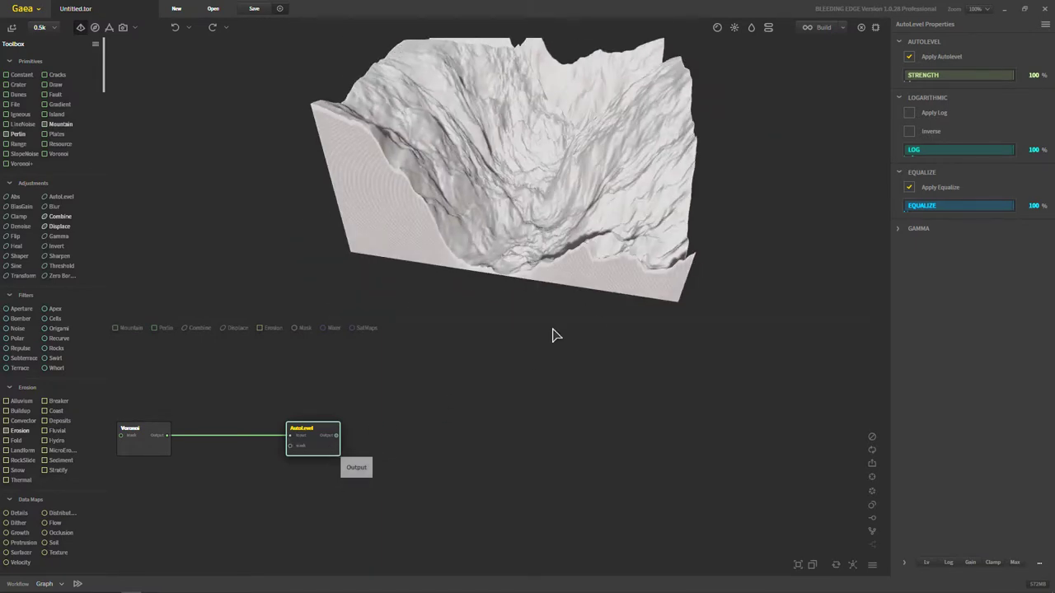
{"action": "left_click_drag", "start_coordinate": [555, 334], "coordinate": [542, 260]}
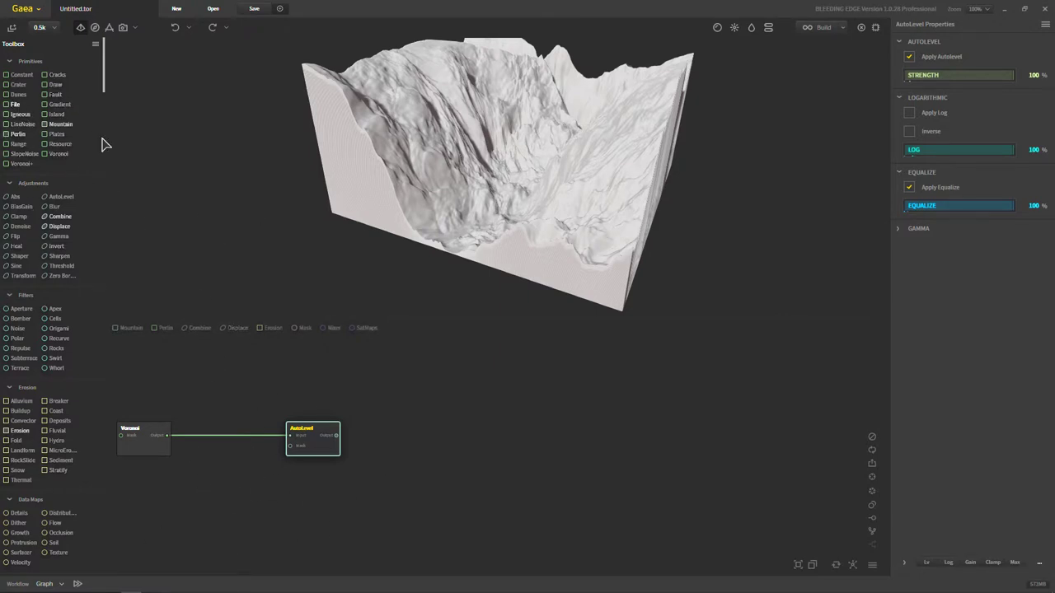
{"action": "left_click_drag", "start_coordinate": [510, 100], "coordinate": [450, 514]}
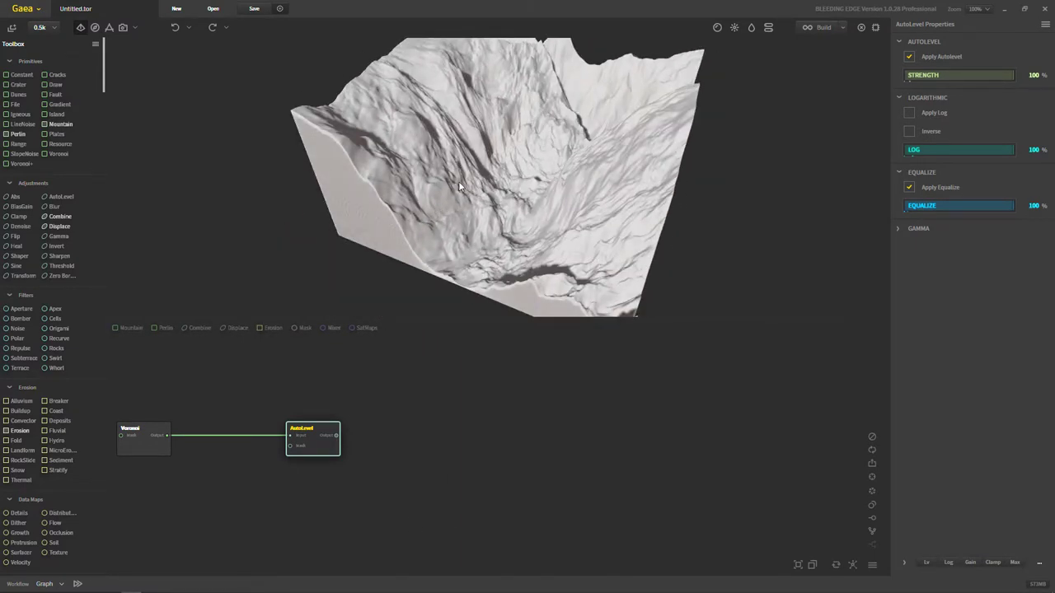
{"action": "left_click_drag", "start_coordinate": [459, 188], "coordinate": [495, 272]}
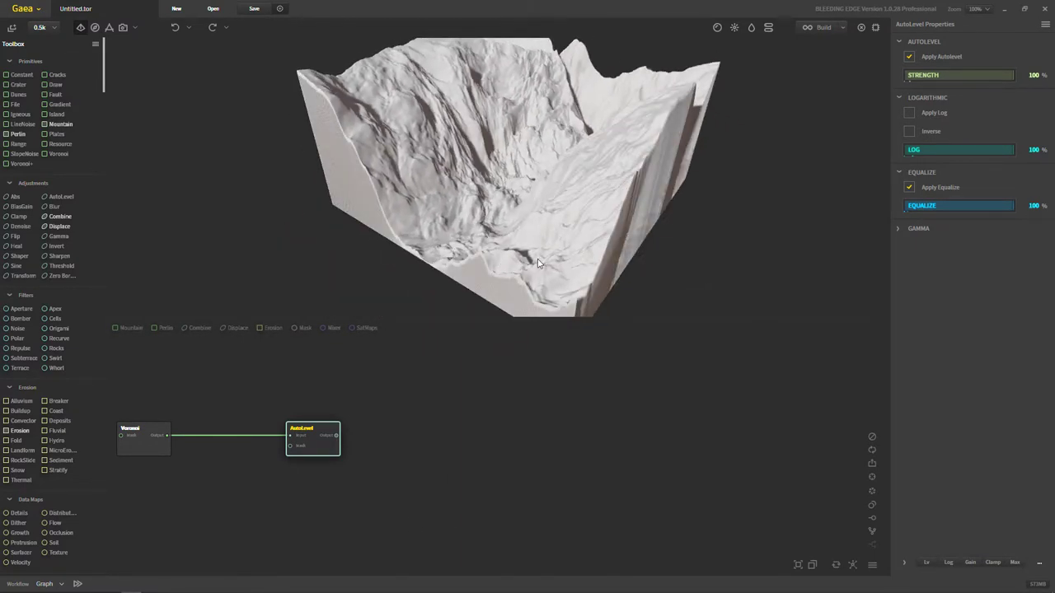
Step: Move the AutoLevel node back beside the Voronoi node and keep it selected
{"action": "left_click", "coordinate": [405, 514]}
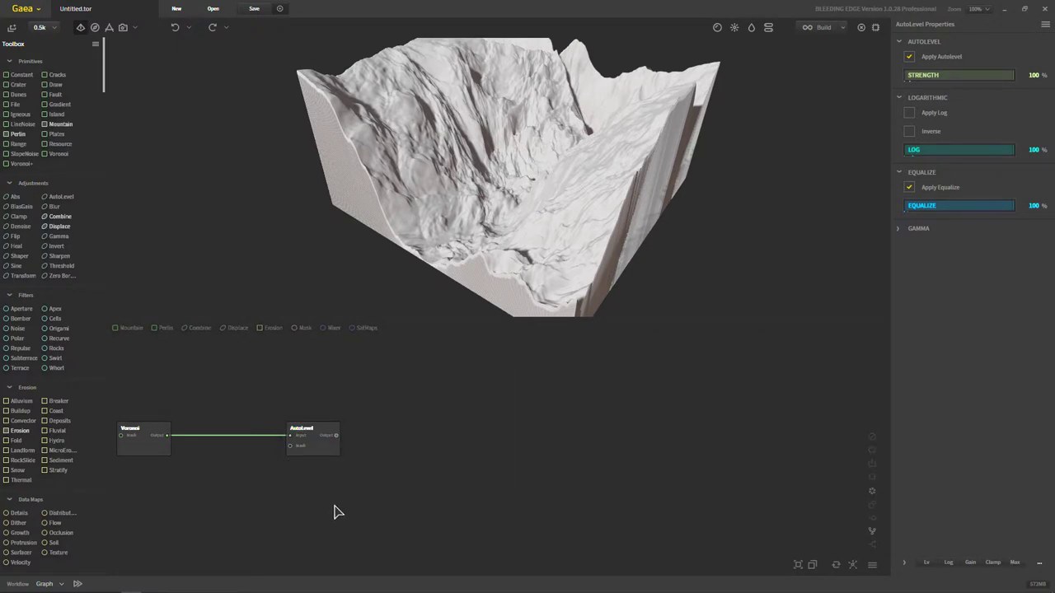
{"action": "left_click_drag", "start_coordinate": [315, 439], "coordinate": [238, 441]}
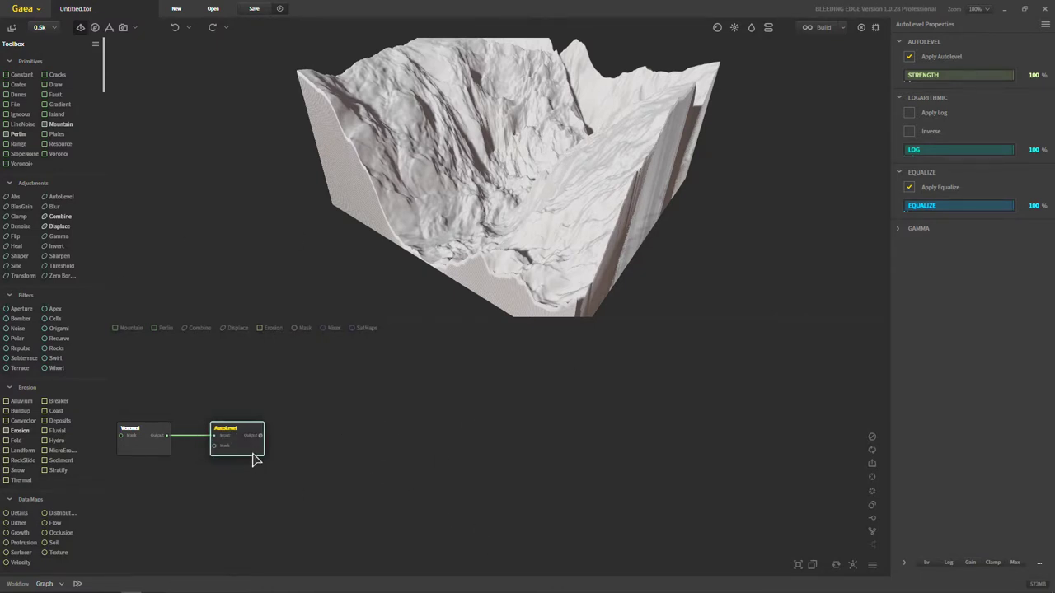
{"action": "left_click", "coordinate": [436, 489]}
{"action": "left_click", "coordinate": [252, 448]}
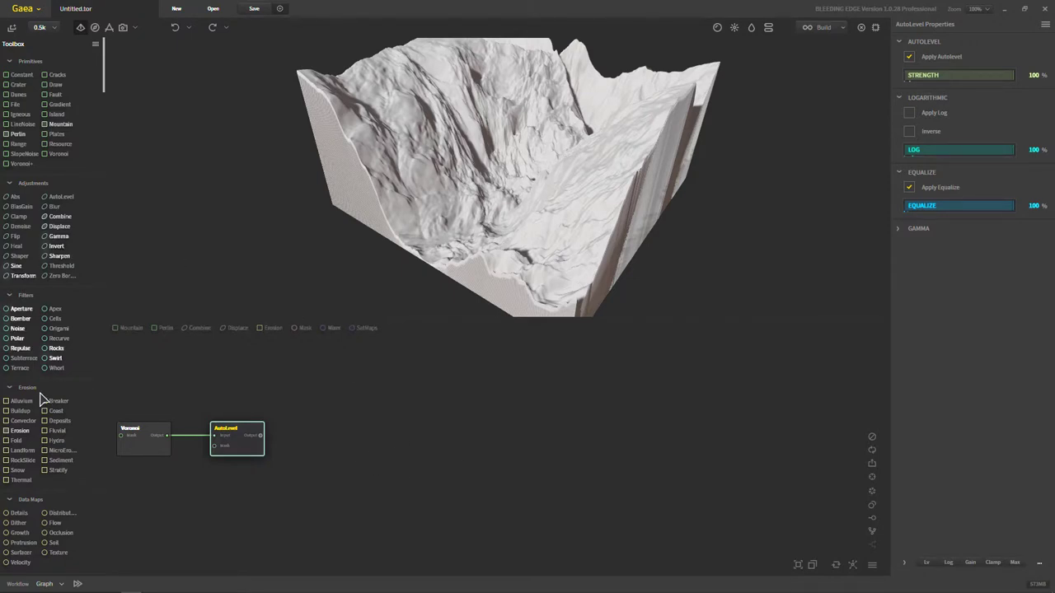
Step: Add an Erosion node fed by the Voronoi output and place it below the AutoLevel node
{"action": "left_click_drag", "start_coordinate": [20, 430], "coordinate": [167, 435]}
{"action": "left_click_drag", "start_coordinate": [355, 458], "coordinate": [244, 495]}
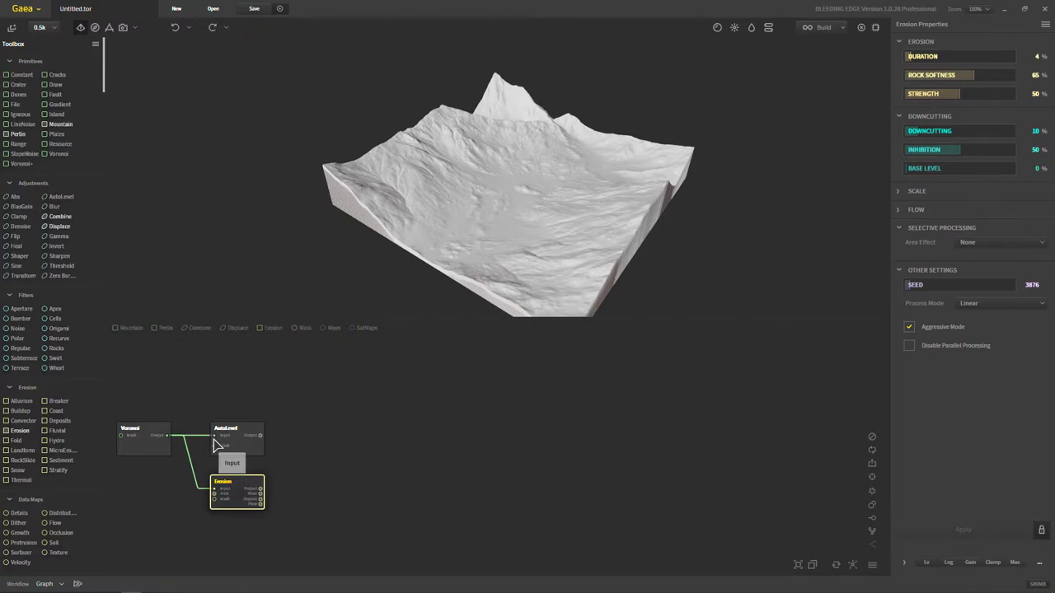
Step: Feed the Erosion node's Wear output into the AutoLevel node placed beside it, and turn off Apply Equalize
{"action": "left_click_drag", "start_coordinate": [212, 441], "coordinate": [261, 490]}
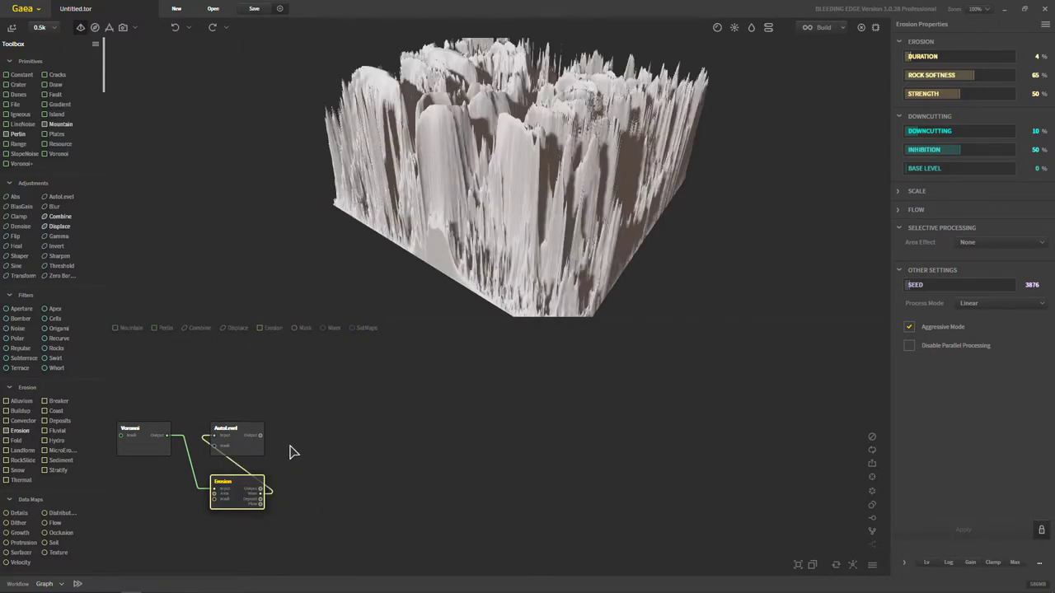
{"action": "left_click_drag", "start_coordinate": [243, 449], "coordinate": [336, 501]}
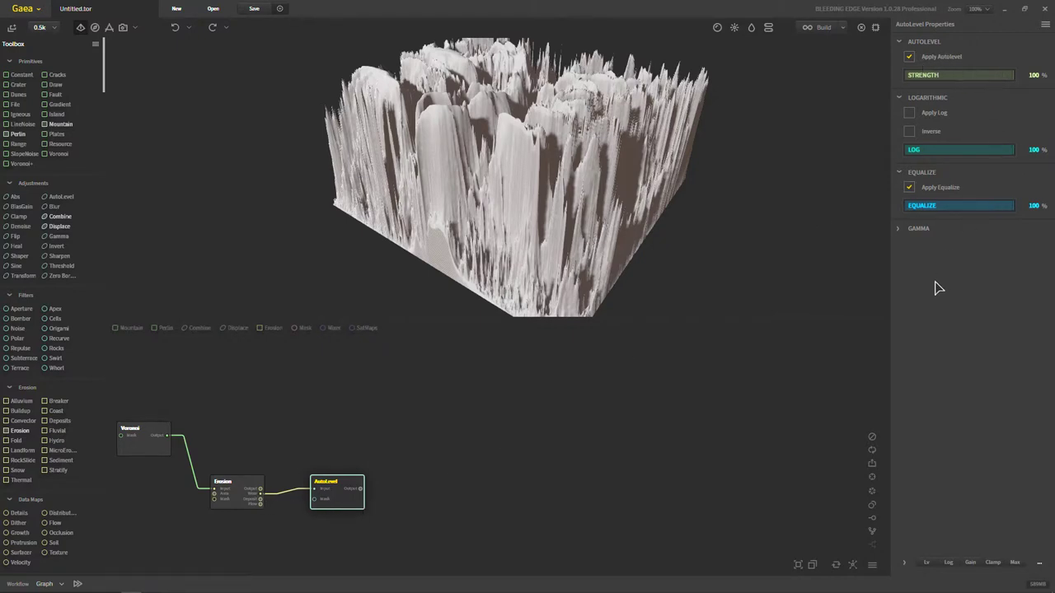
{"action": "left_click", "coordinate": [909, 188]}
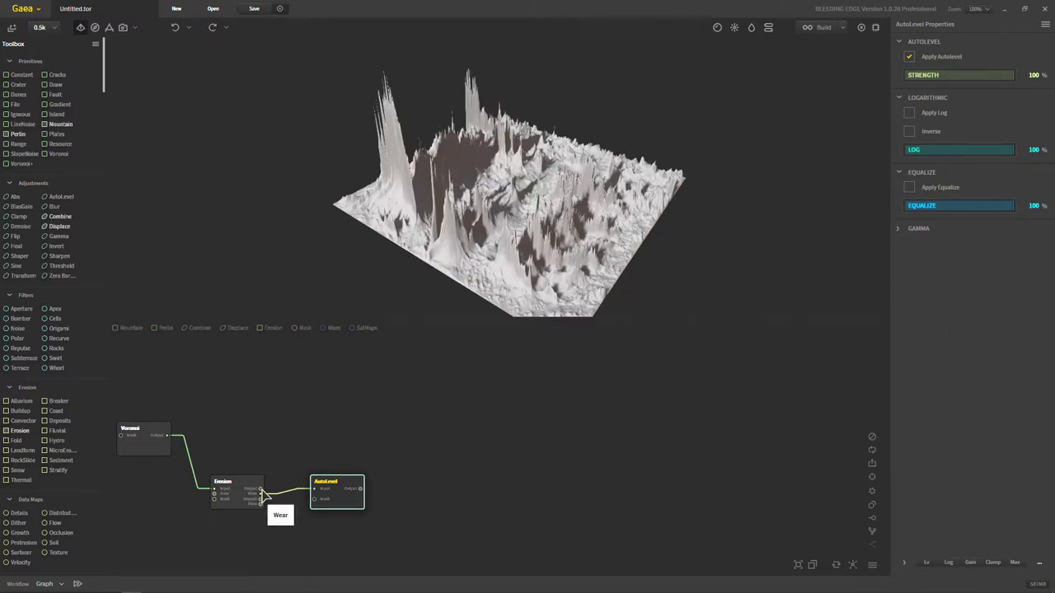
Step: Add a Texture node connected to the Erosion node's main output and place it above the AutoLevel node
{"action": "left_click_drag", "start_coordinate": [260, 488], "coordinate": [291, 439]}
{"action": "left_click", "coordinate": [407, 397]}
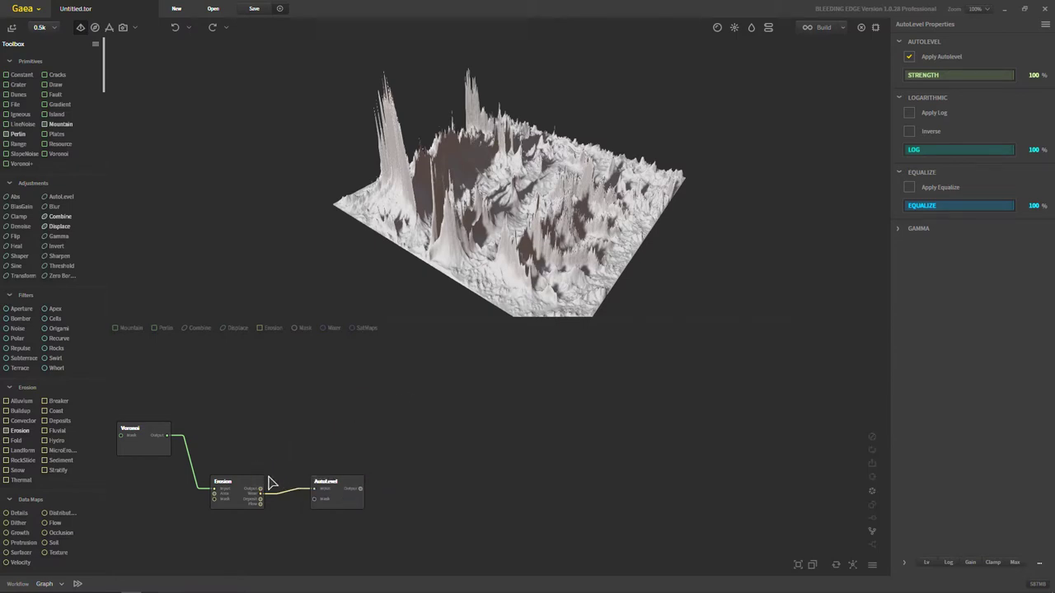
{"action": "left_click_drag", "start_coordinate": [261, 489], "coordinate": [378, 365]}
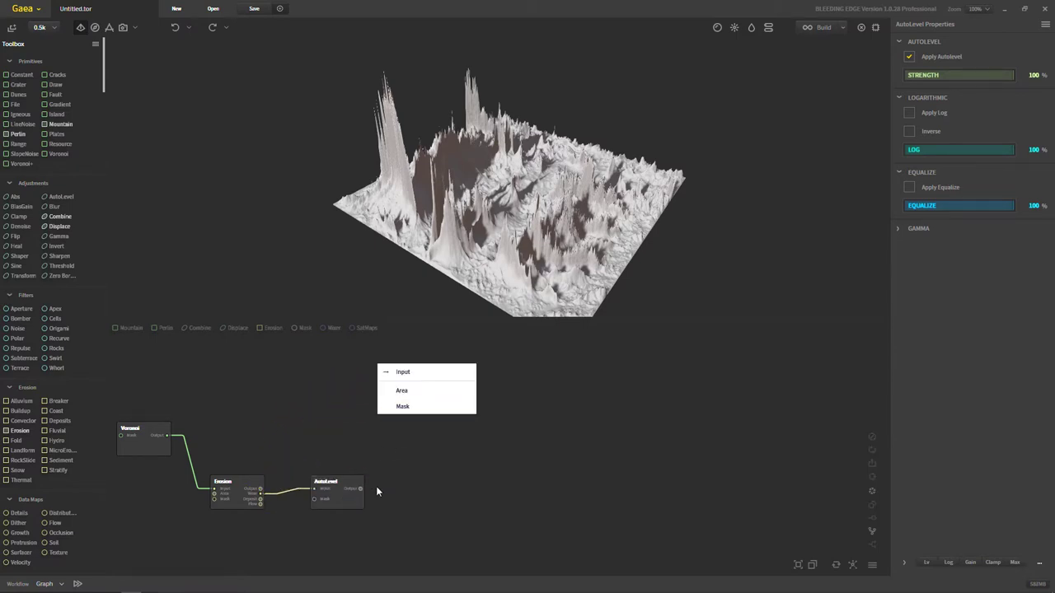
{"action": "left_click", "coordinate": [469, 515]}
{"action": "right_click", "coordinate": [359, 383]}
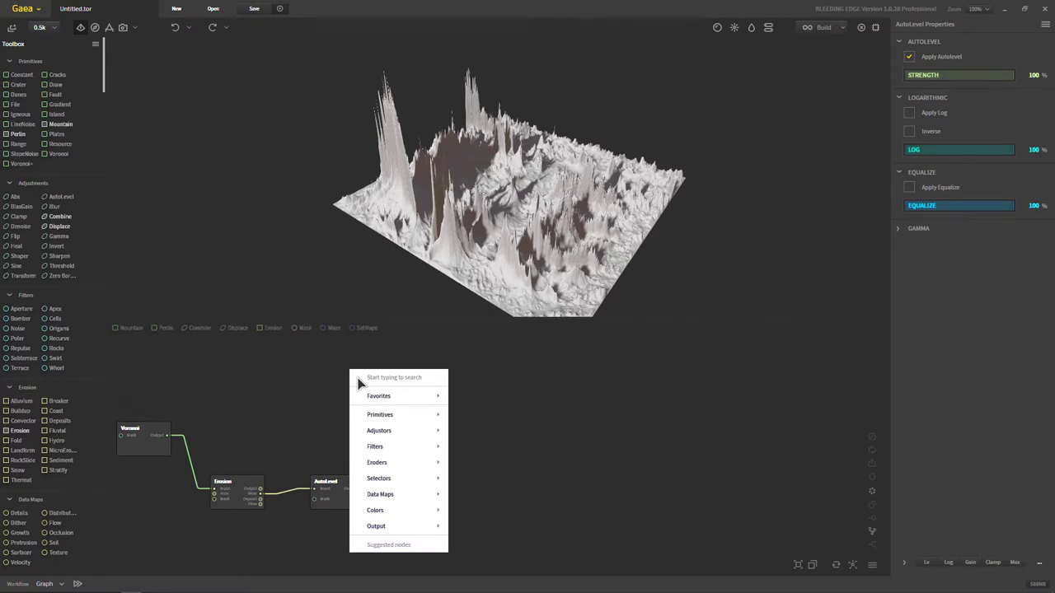
{"action": "type", "text": "texture"}
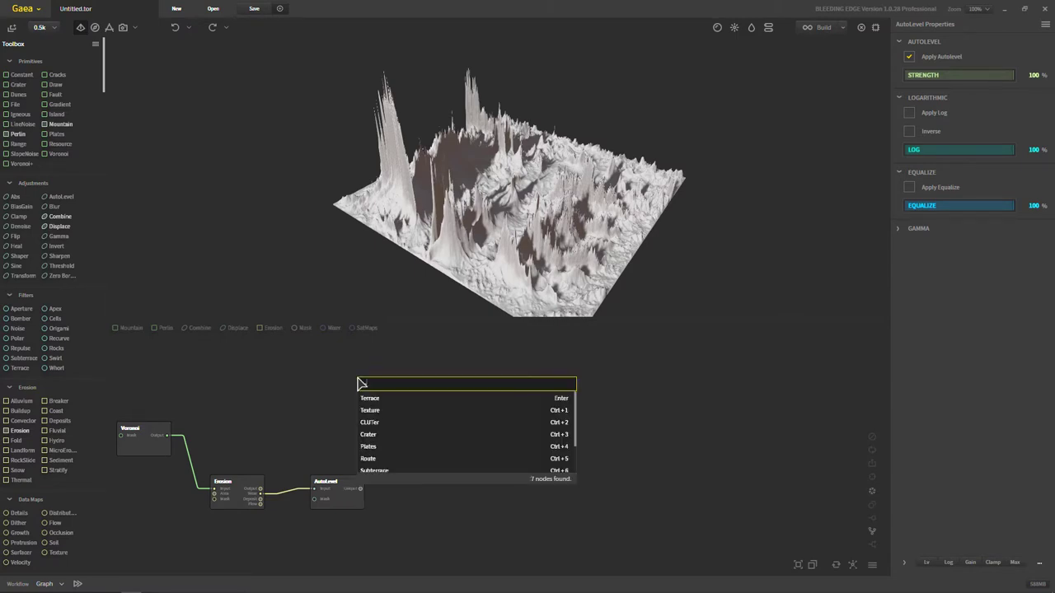
{"action": "left_click", "coordinate": [409, 398]}
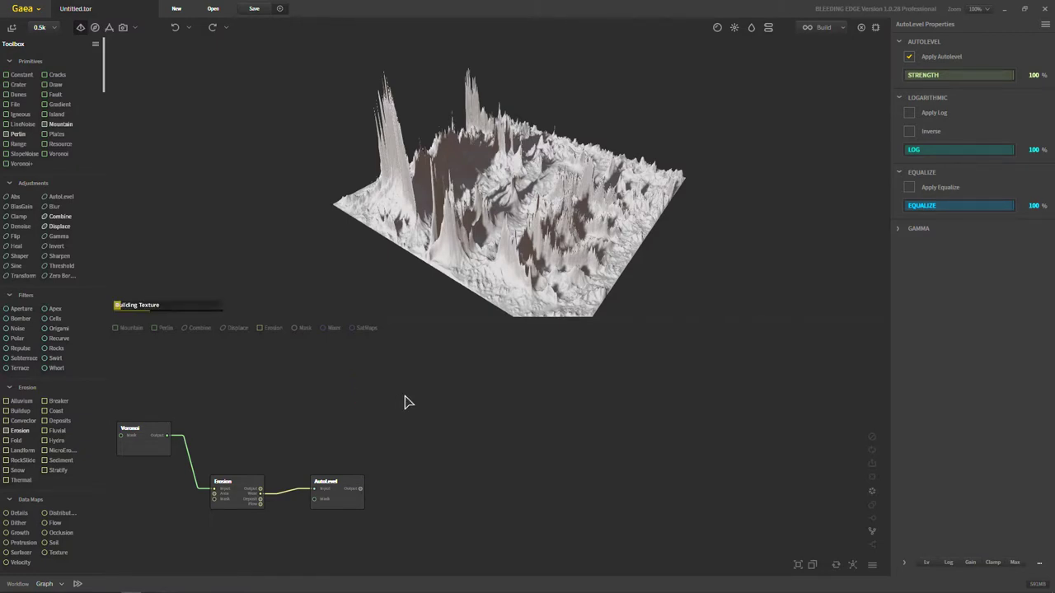
{"action": "left_click_drag", "start_coordinate": [455, 429], "coordinate": [349, 422]}
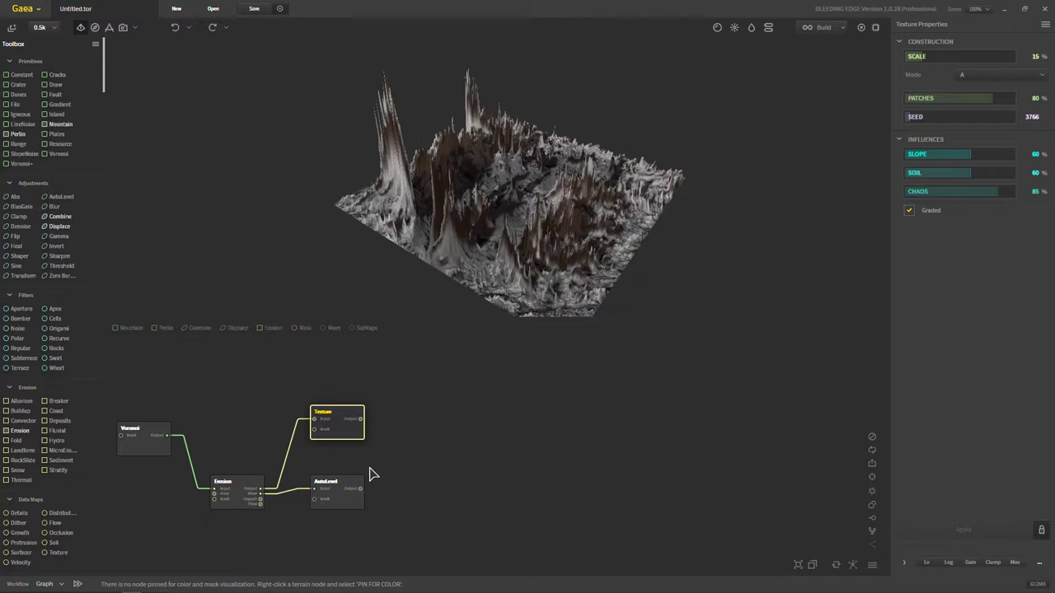
Step: Add a SatMaps node fed by the Texture output and place it beside the Texture node
{"action": "left_click_drag", "start_coordinate": [360, 419], "coordinate": [466, 424]}
{"action": "left_click", "coordinate": [537, 316]}
{"action": "right_click", "coordinate": [431, 418]}
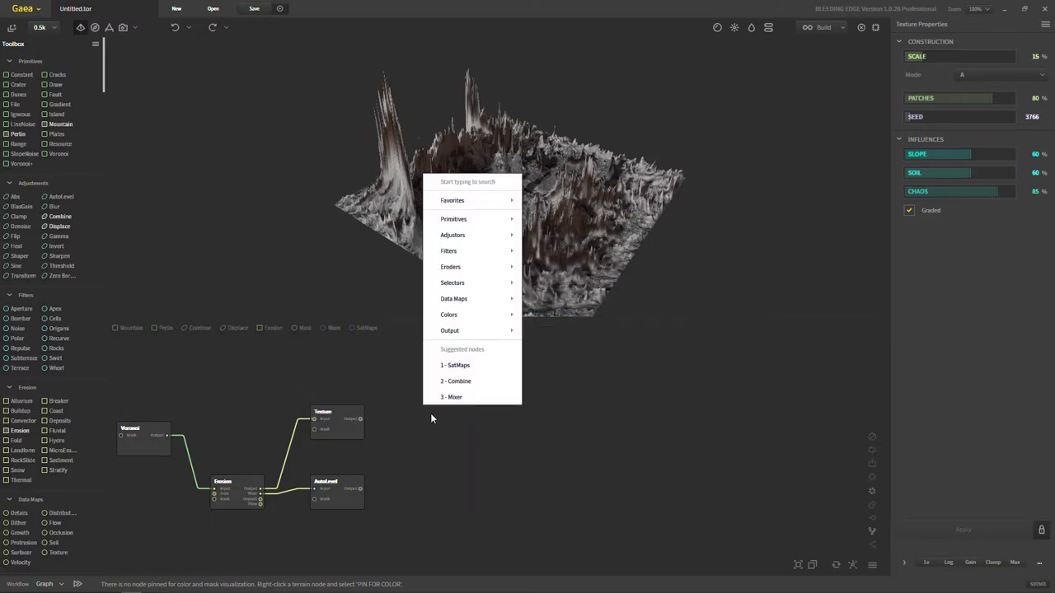
{"action": "left_click", "coordinate": [466, 368]}
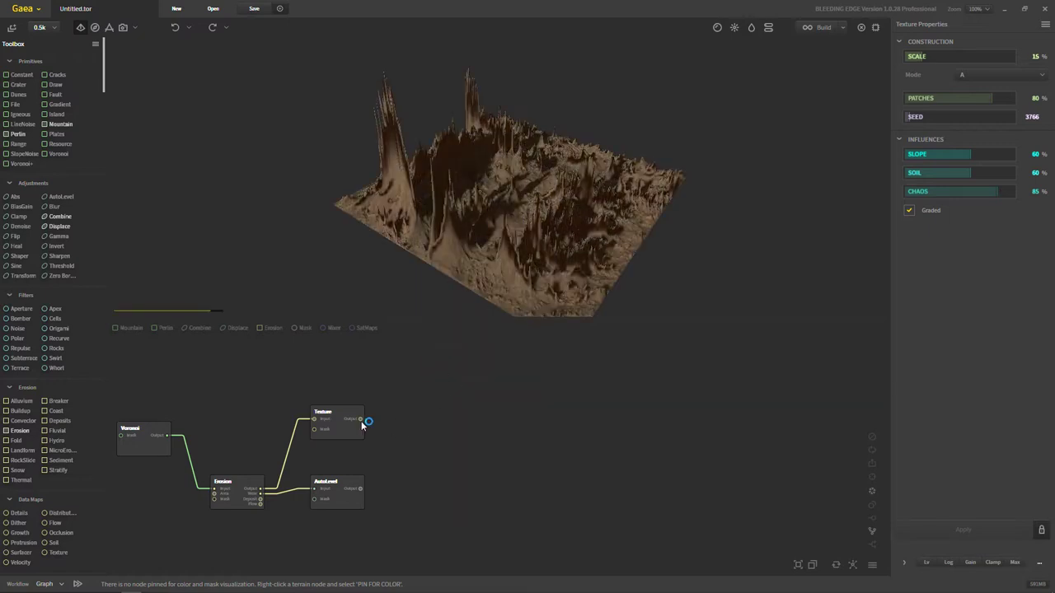
{"action": "left_click_drag", "start_coordinate": [509, 439], "coordinate": [451, 426]}
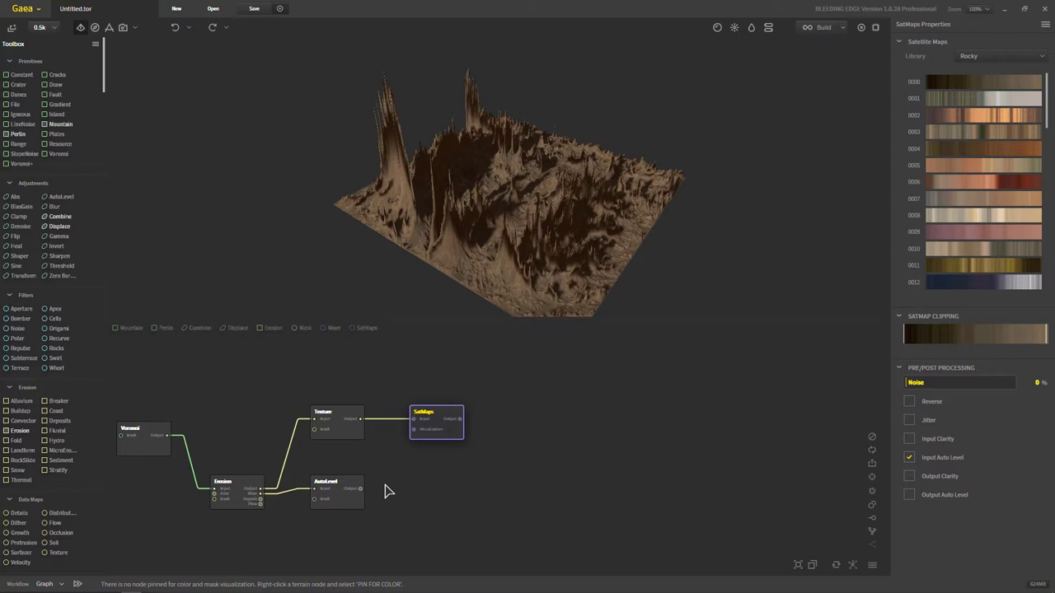
Step: Add a SatMaps node fed by the AutoLevel output and place it beside the AutoLevel node
{"action": "left_click_drag", "start_coordinate": [360, 489], "coordinate": [456, 497]}
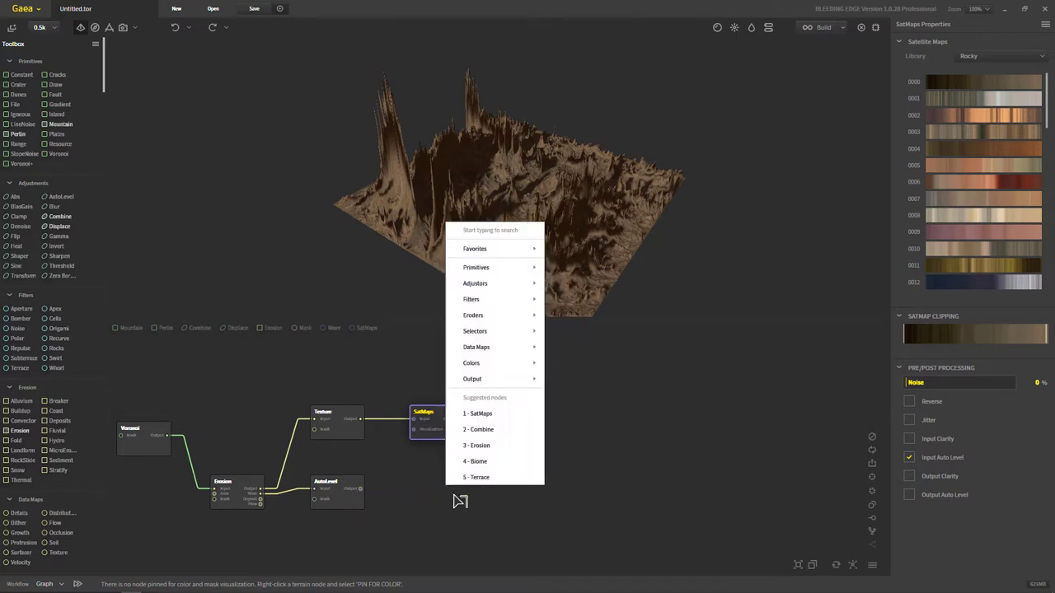
{"action": "type", "text": "sat"}
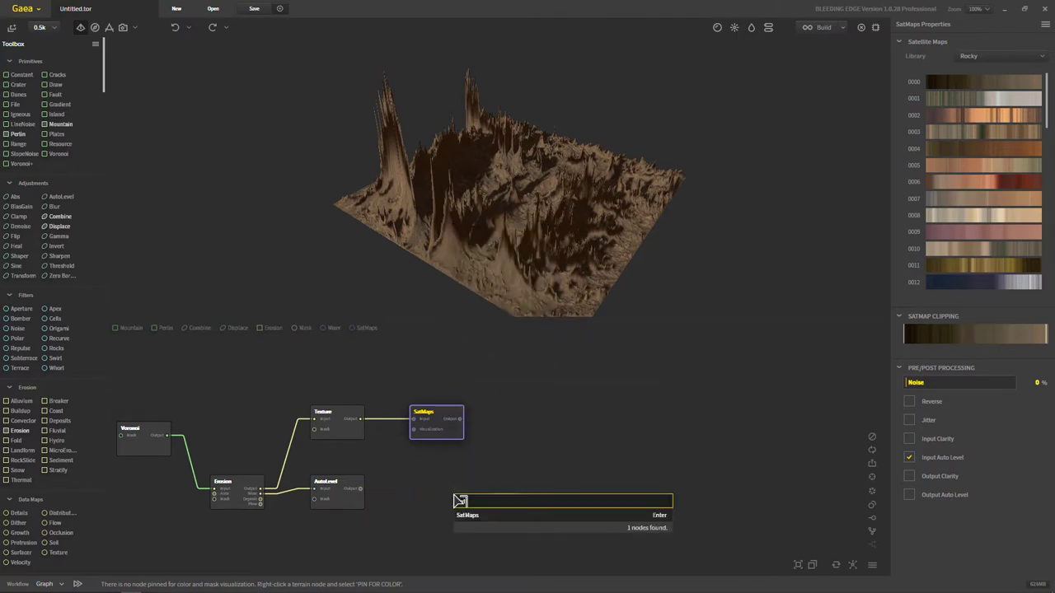
{"action": "left_click", "coordinate": [476, 516]}
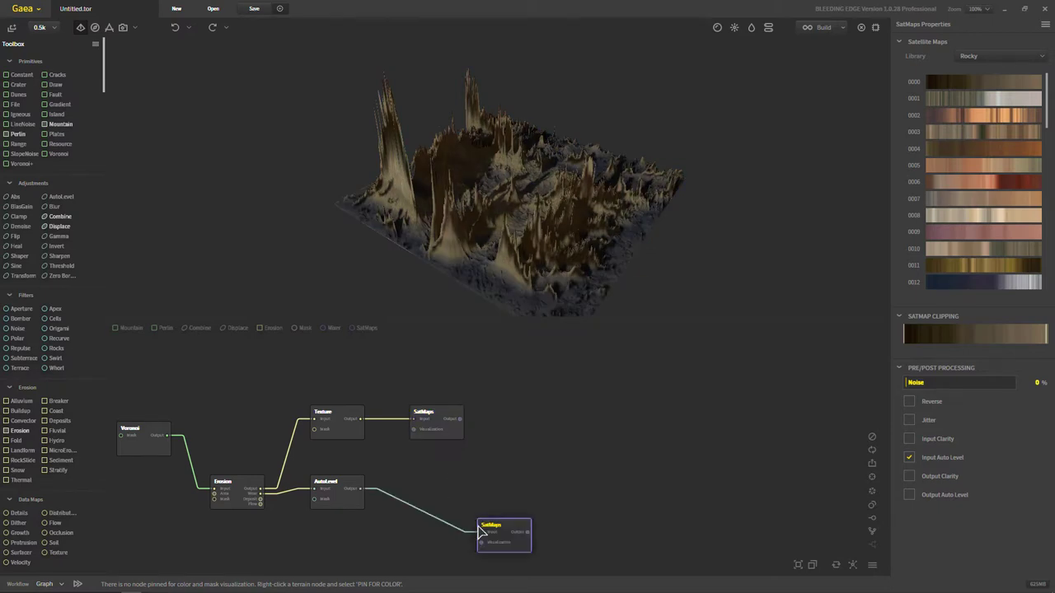
{"action": "left_click_drag", "start_coordinate": [479, 527], "coordinate": [411, 484]}
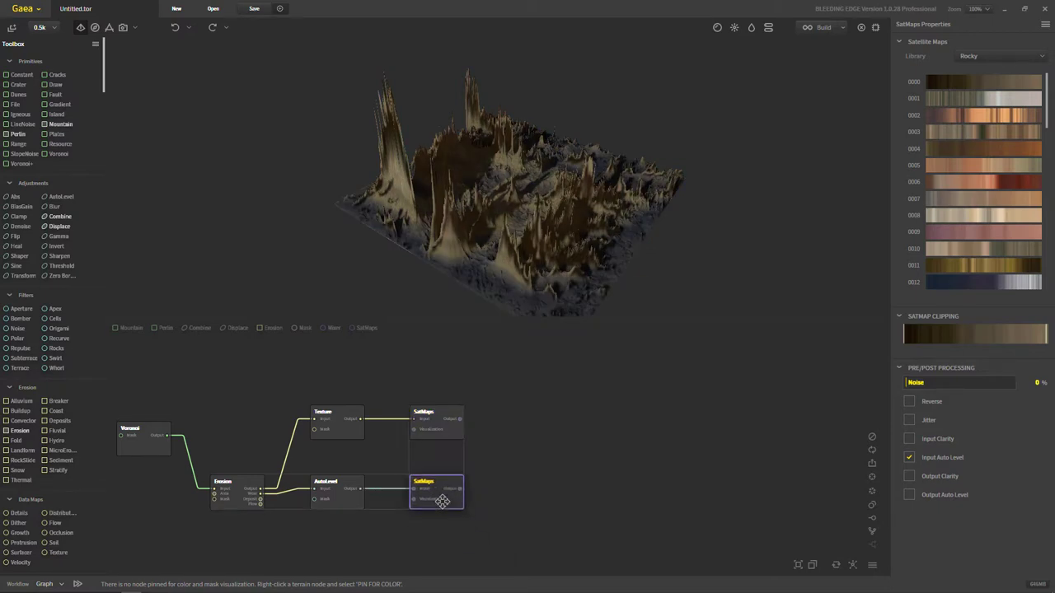
{"action": "left_click", "coordinate": [546, 509]}
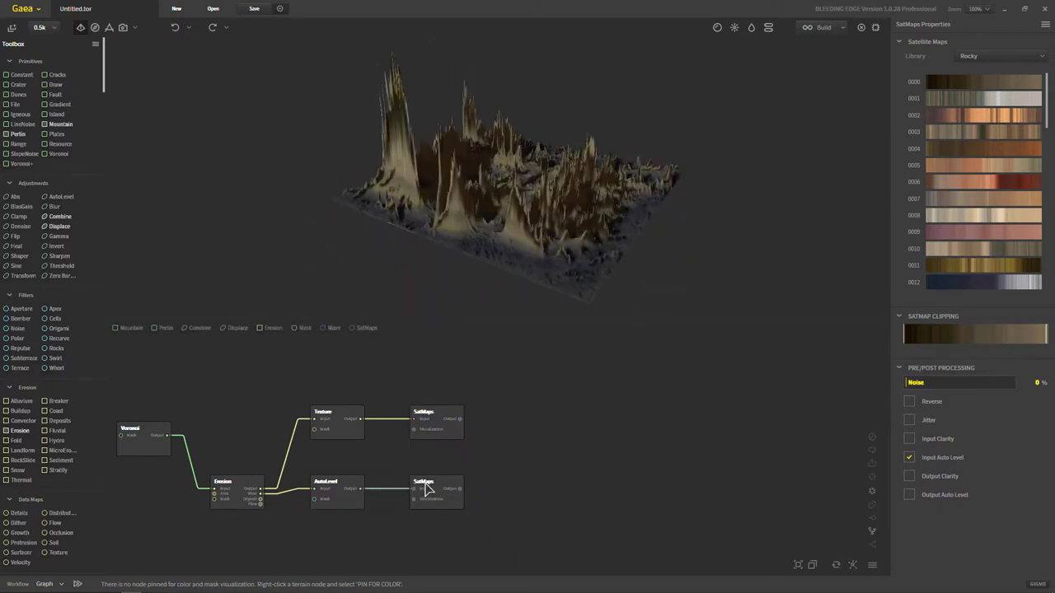
Step: Duplicate the AutoLevel-fed SatMaps node, connect the copy to the Erosion node's Wear output, and align it below the other SatMaps nodes
{"action": "left_click", "coordinate": [451, 508]}
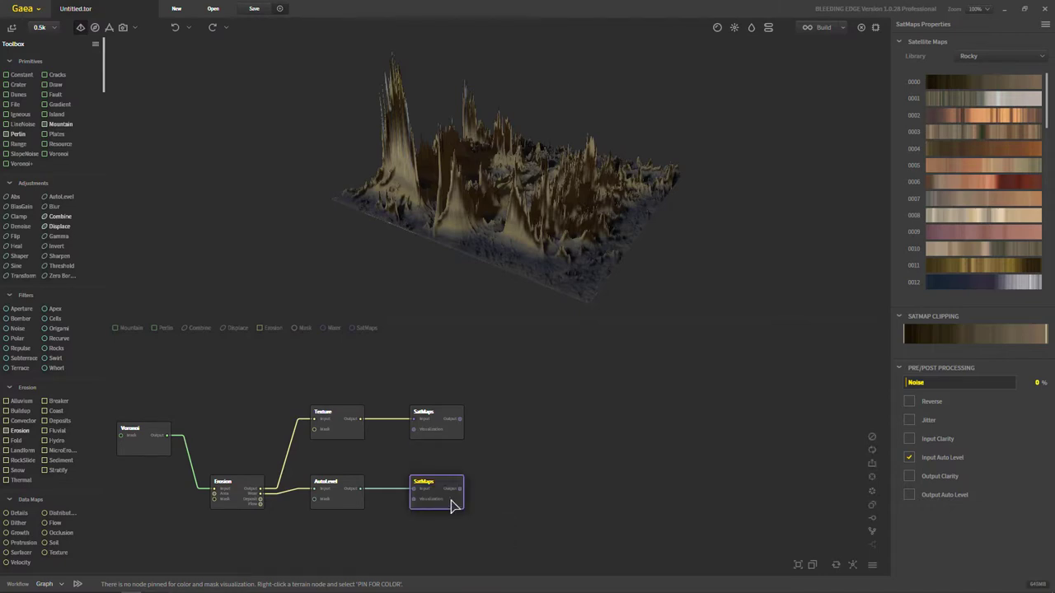
{"action": "key", "text": "ctrl+d"}
{"action": "left_click_drag", "start_coordinate": [469, 543], "coordinate": [262, 500]}
{"action": "left_click_drag", "start_coordinate": [259, 495], "coordinate": [261, 496]}
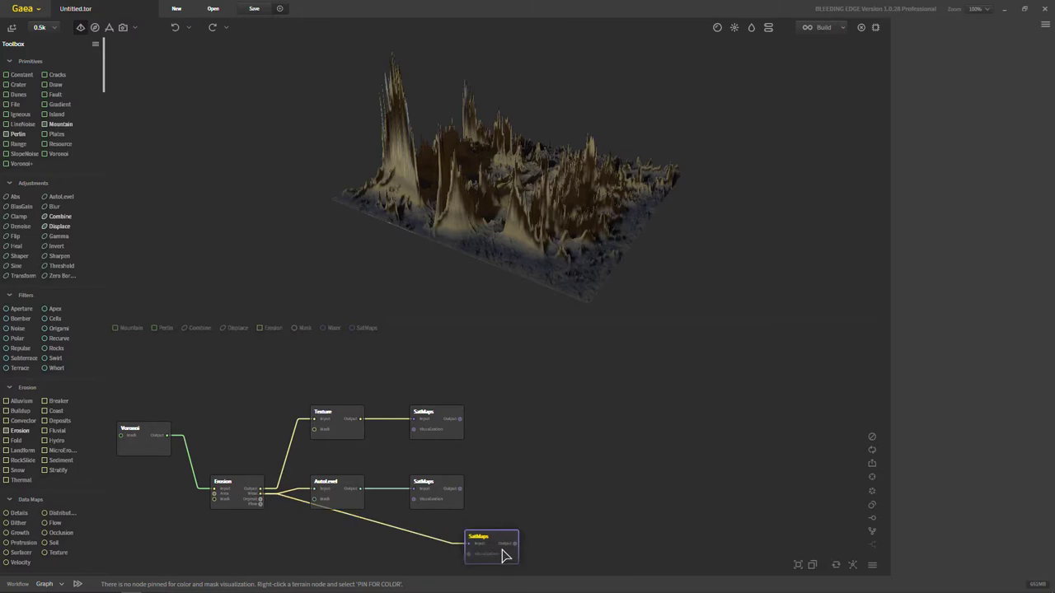
{"action": "left_click_drag", "start_coordinate": [505, 554], "coordinate": [445, 558]}
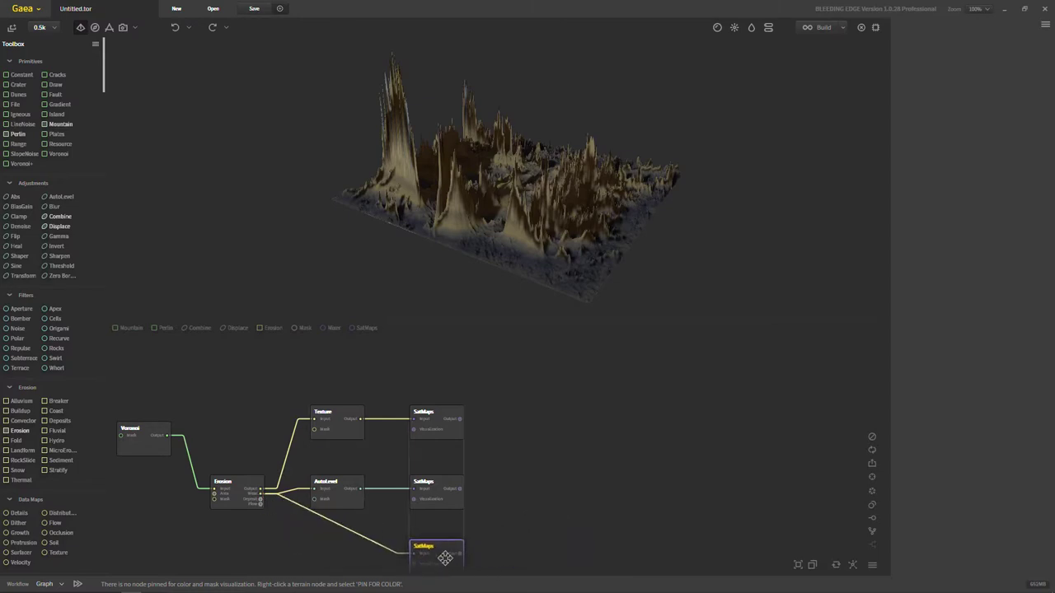
Step: Add a Mixer node that combines the Texture-fed and AutoLevel-fed SatMaps outputs, with the AutoLevel output as its mask
{"action": "left_click", "coordinate": [632, 504]}
{"action": "left_click_drag", "start_coordinate": [565, 502], "coordinate": [579, 460]}
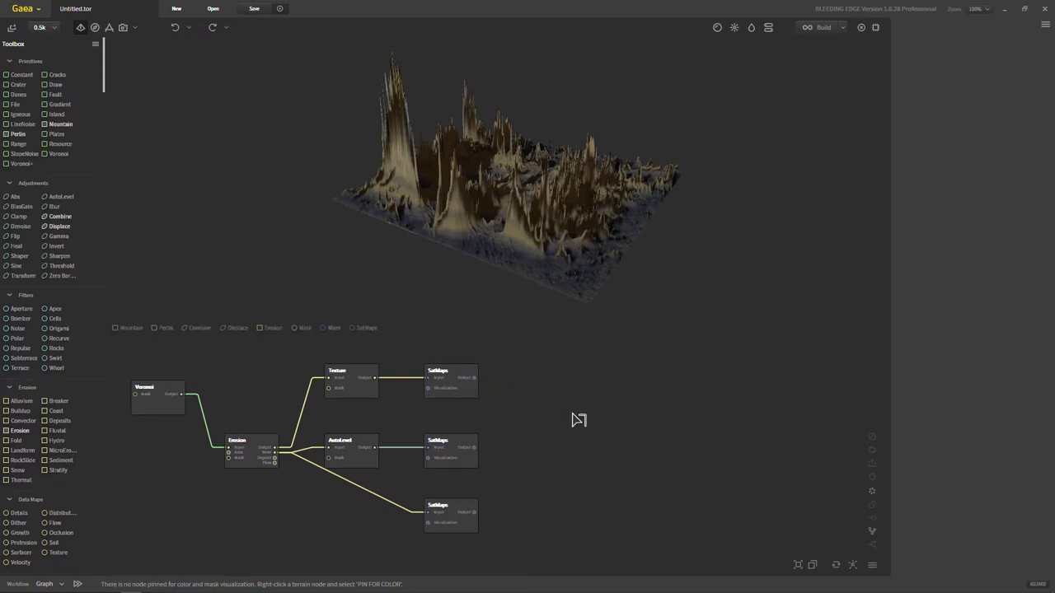
{"action": "right_click", "coordinate": [578, 420]}
{"action": "left_click", "coordinate": [593, 367]}
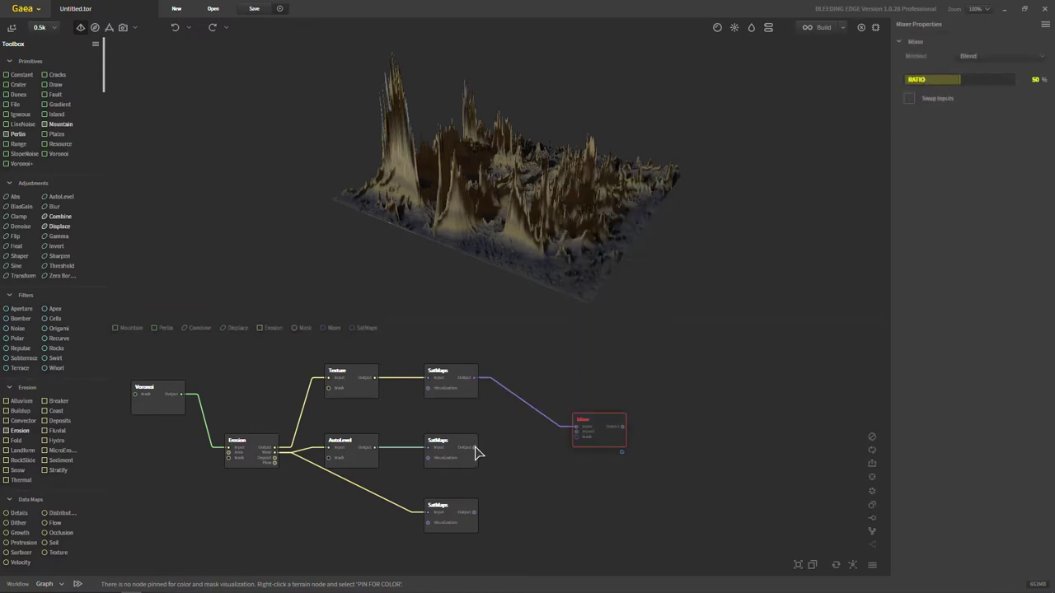
{"action": "left_click_drag", "start_coordinate": [475, 447], "coordinate": [375, 448]}
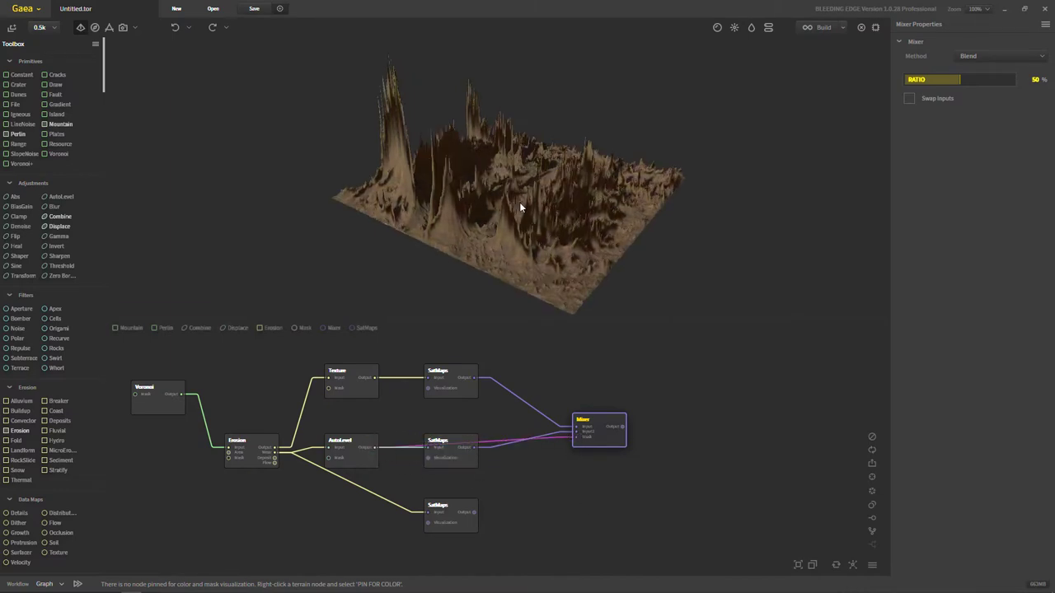
Step: Set the Mixer node's Ratio to 100% and view the blended terrain from another angle
{"action": "left_click_drag", "start_coordinate": [519, 208], "coordinate": [399, 169]}
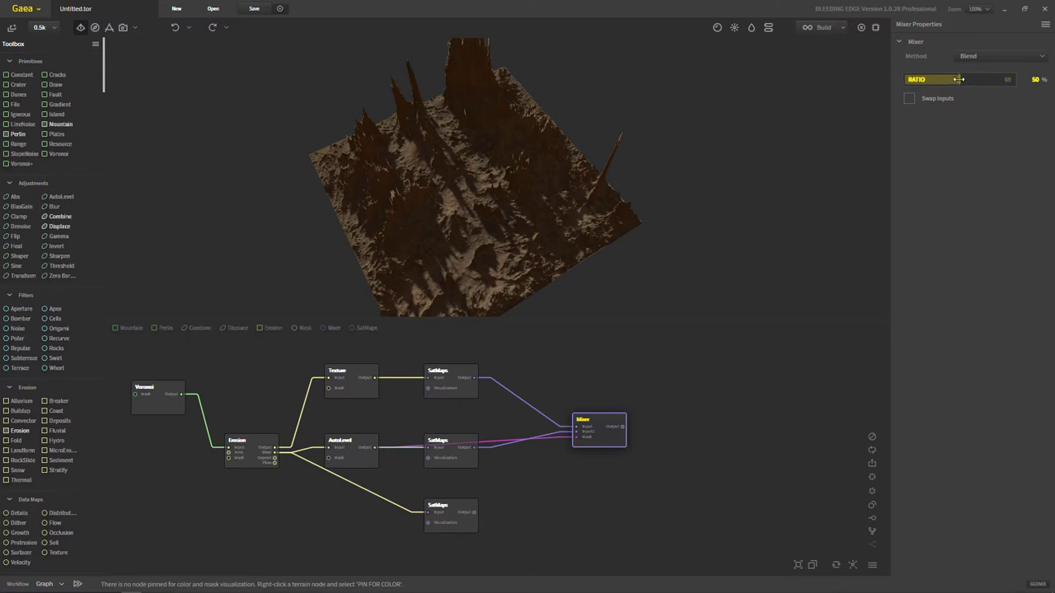
{"action": "left_click_drag", "start_coordinate": [959, 79], "coordinate": [1051, 89]}
{"action": "left_click_drag", "start_coordinate": [636, 188], "coordinate": [589, 259]}
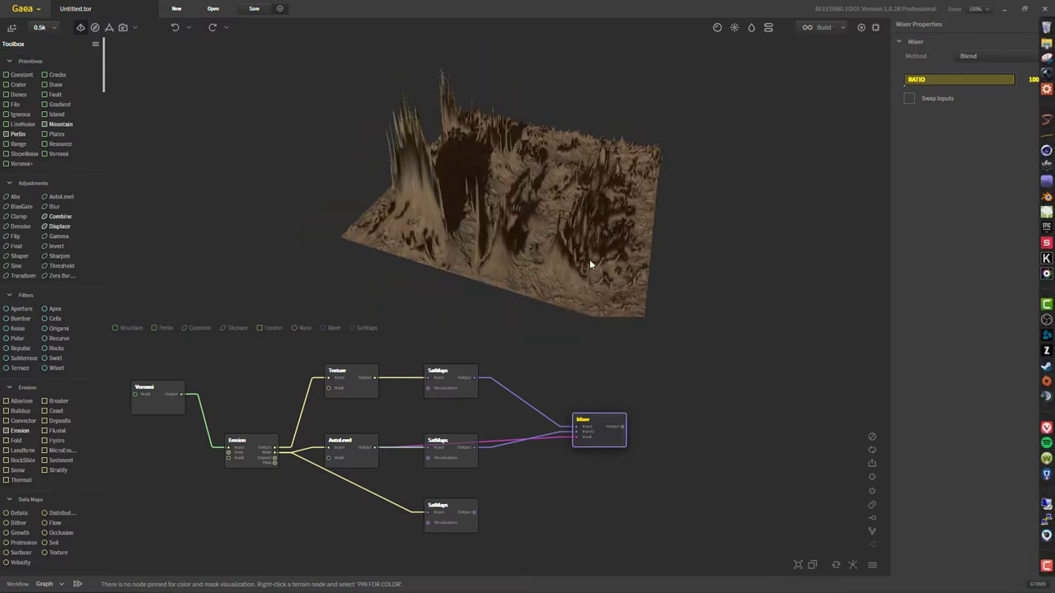
Step: Try Rocky gradient 0163 on the AutoLevel-fed SatMaps node, settle on 0154, and preview the Mixer result
{"action": "left_click", "coordinate": [472, 463]}
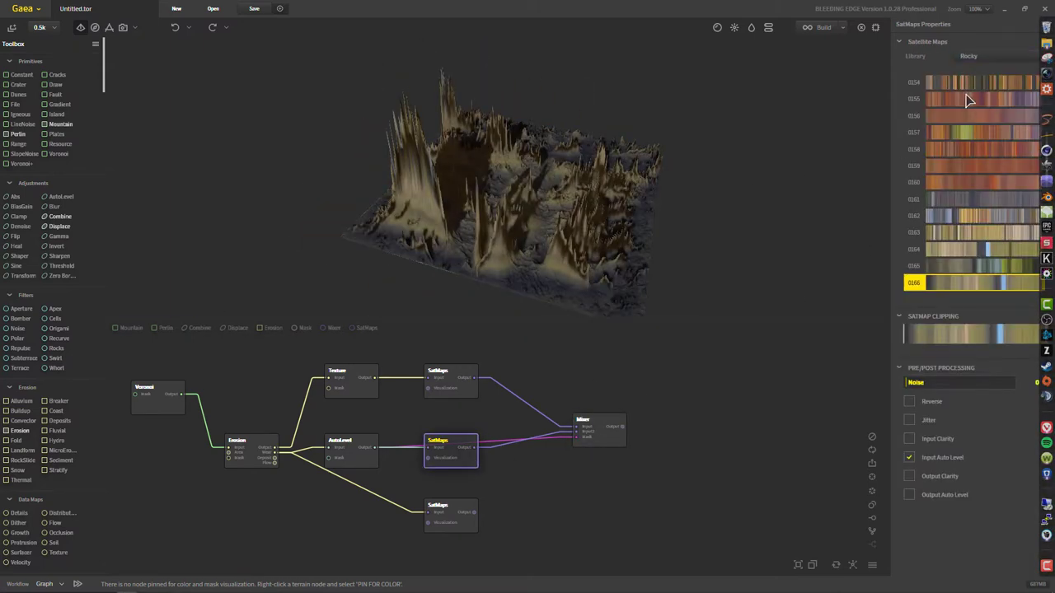
{"action": "left_click", "coordinate": [957, 230]}
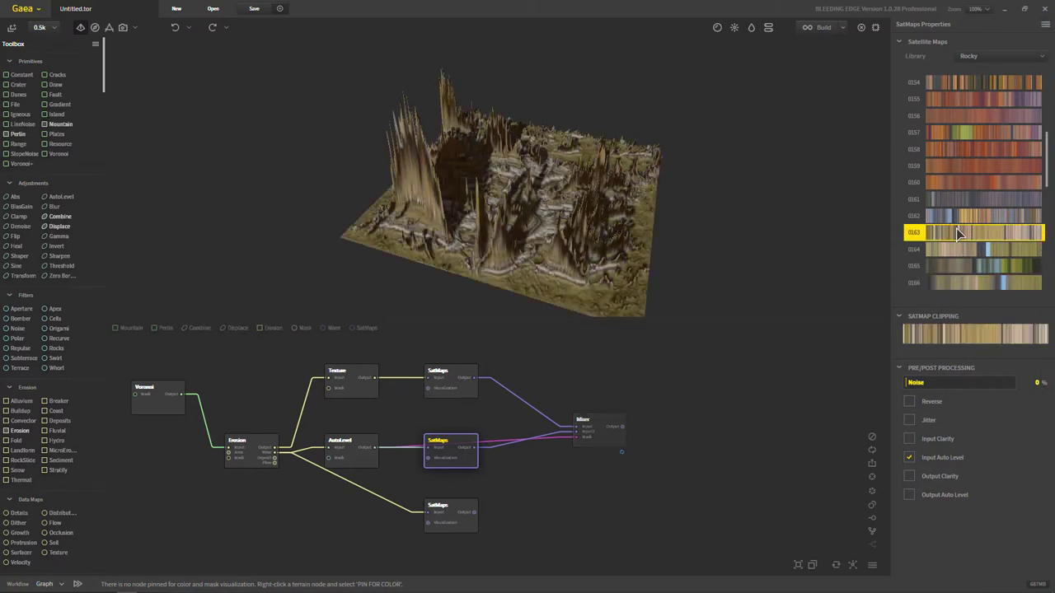
{"action": "left_click", "coordinate": [972, 83]}
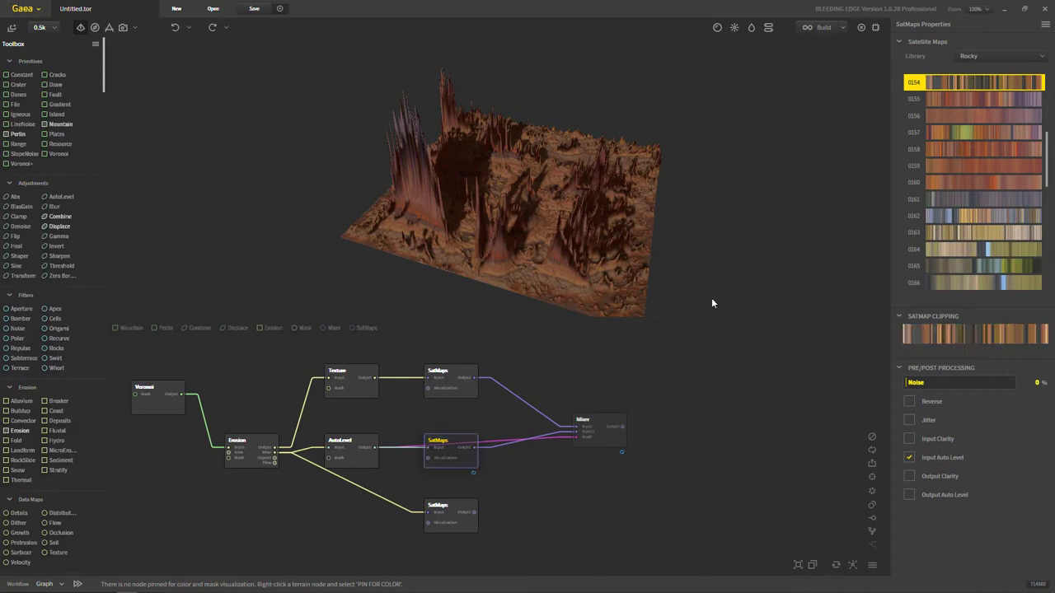
{"action": "left_click", "coordinate": [609, 435]}
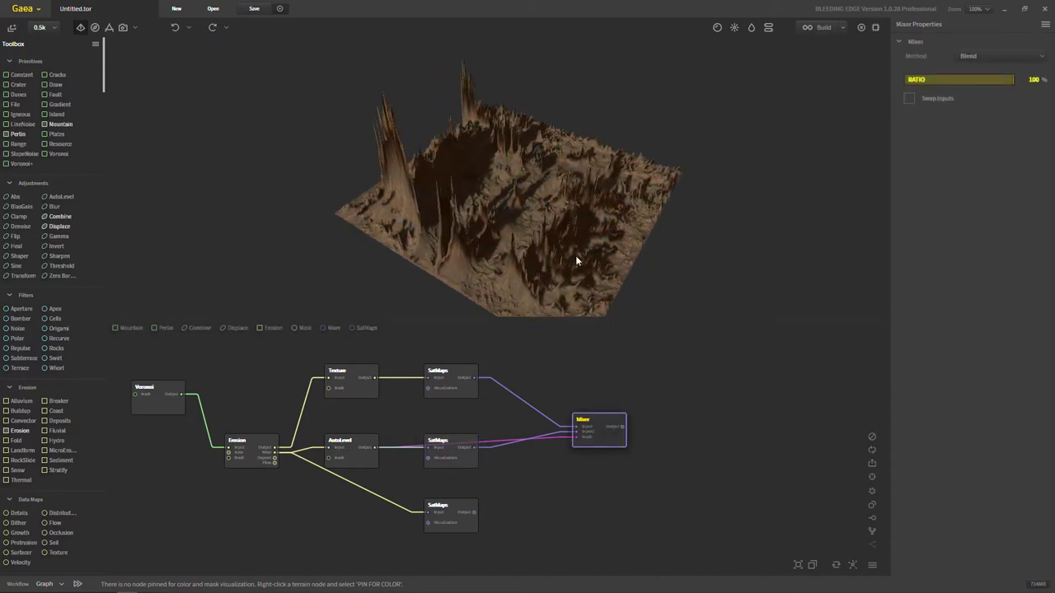
{"action": "scroll", "coordinate": [555, 226], "scroll_direction": "up", "scroll_amount": 5}
{"action": "scroll", "coordinate": [555, 226], "scroll_direction": "down", "scroll_amount": 3}
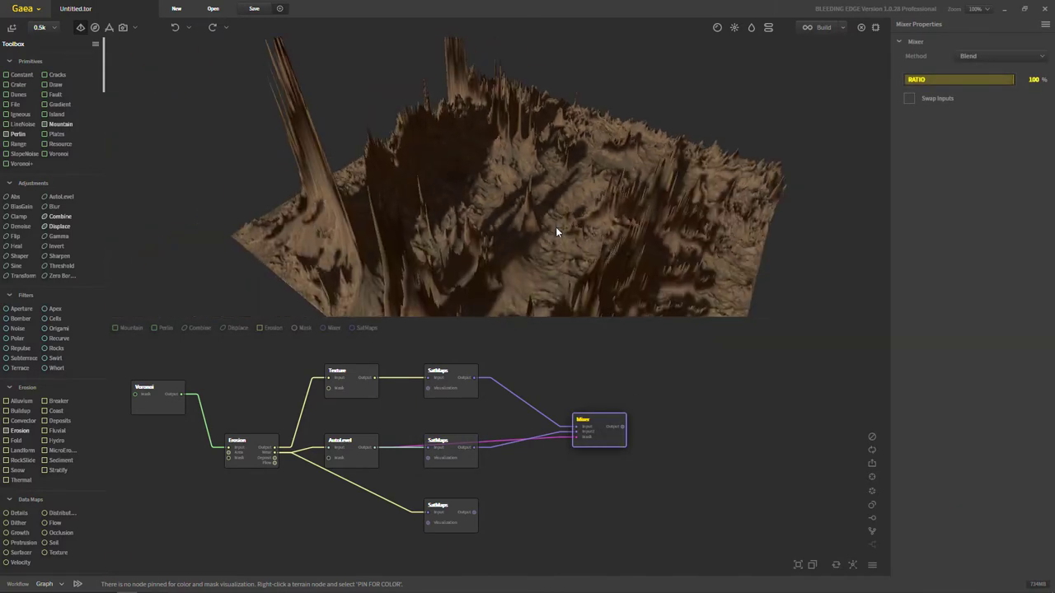
Step: Pin the Erosion node for color and preview the Mixer's coloring on the eroded terrain
{"action": "left_click", "coordinate": [247, 458]}
{"action": "right_click", "coordinate": [252, 453]}
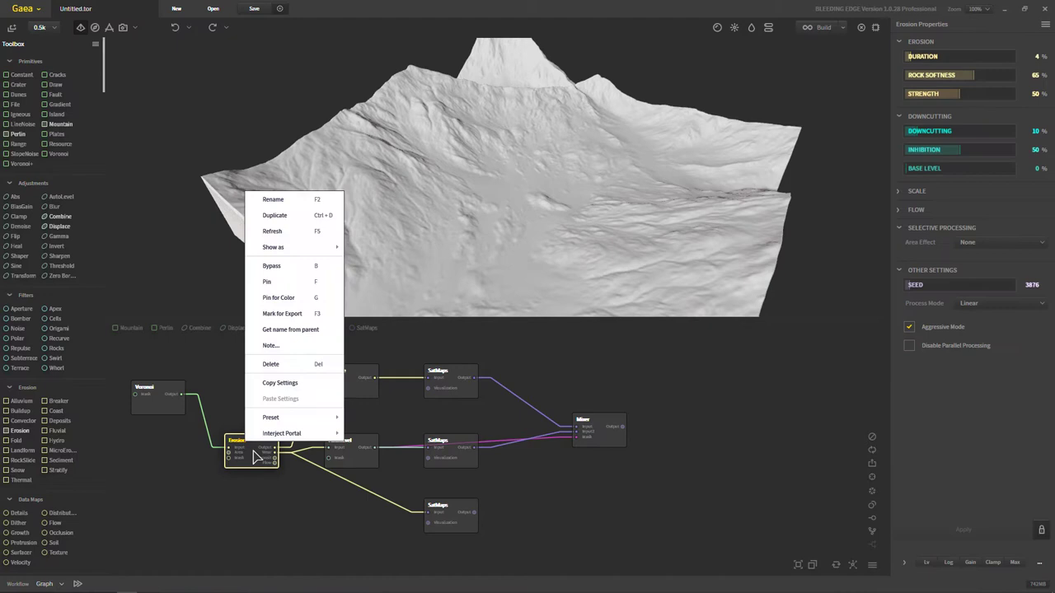
{"action": "left_click", "coordinate": [319, 298]}
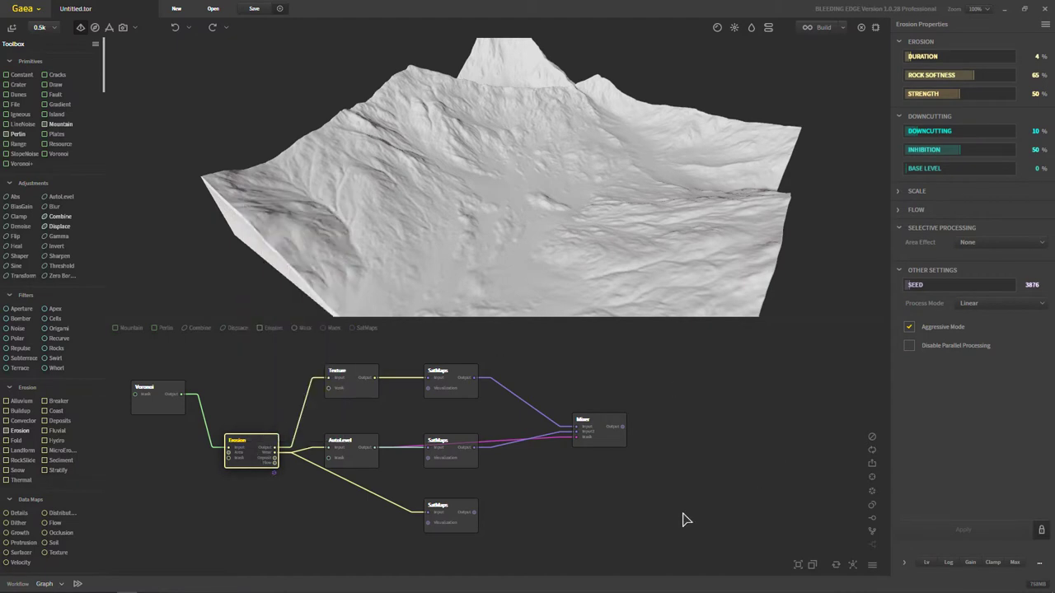
{"action": "left_click", "coordinate": [608, 500]}
{"action": "left_click", "coordinate": [606, 440]}
{"action": "left_click_drag", "start_coordinate": [611, 234], "coordinate": [544, 278]}
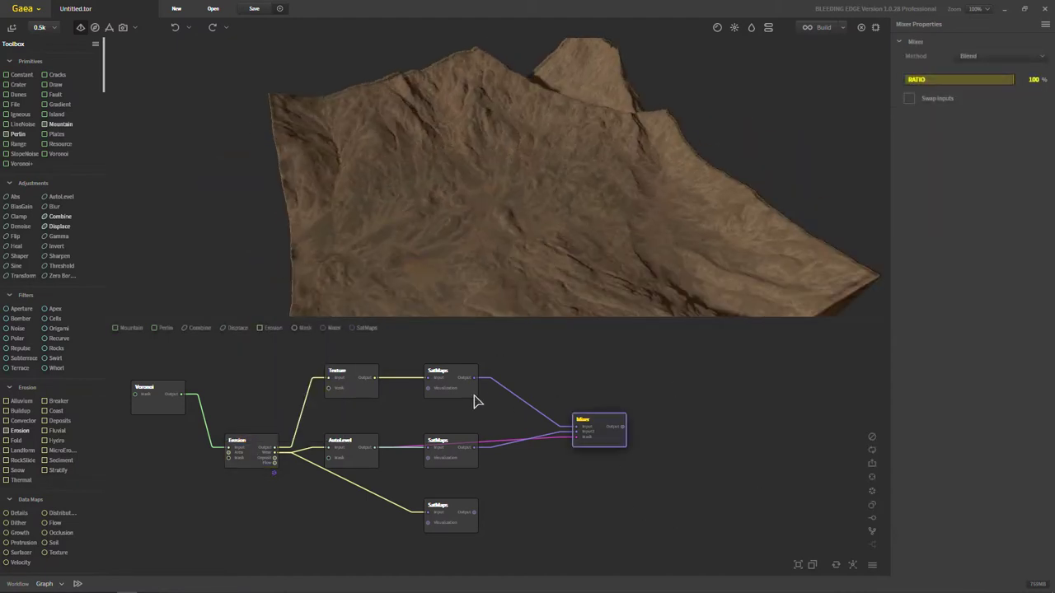
Step: Compare the Texture-fed SatMaps coloring with the Mixer's blended coloring close up on the terrain
{"action": "left_click", "coordinate": [470, 389]}
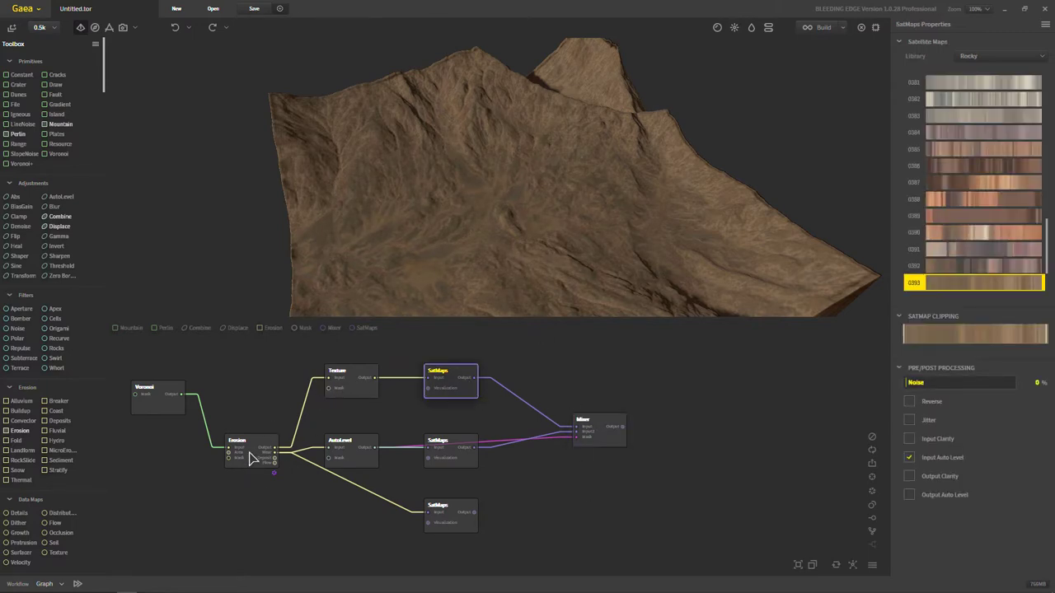
{"action": "left_click", "coordinate": [622, 443]}
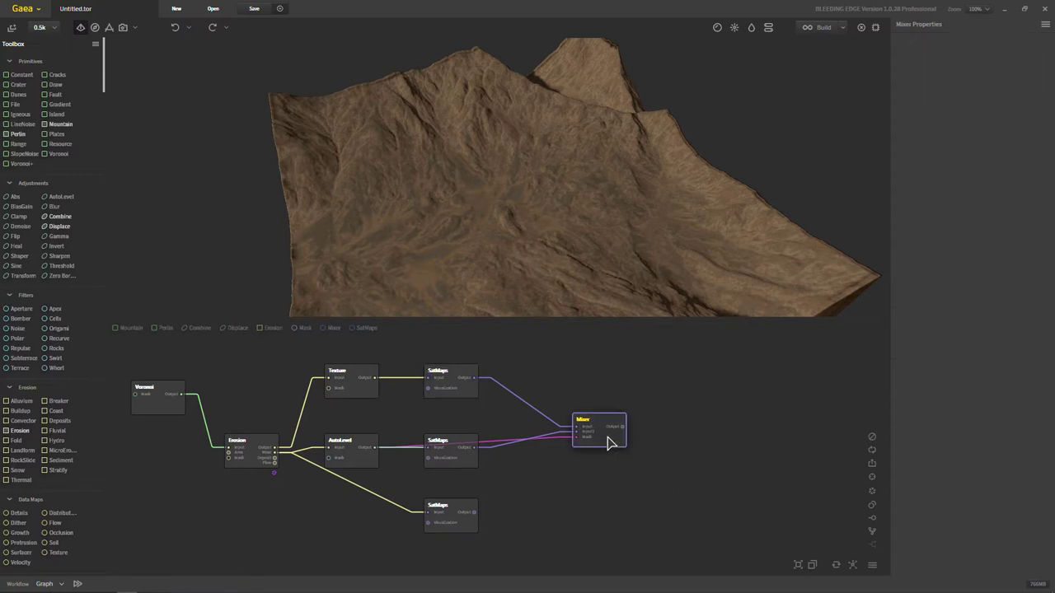
{"action": "scroll", "coordinate": [486, 189], "scroll_direction": "up", "scroll_amount": 5}
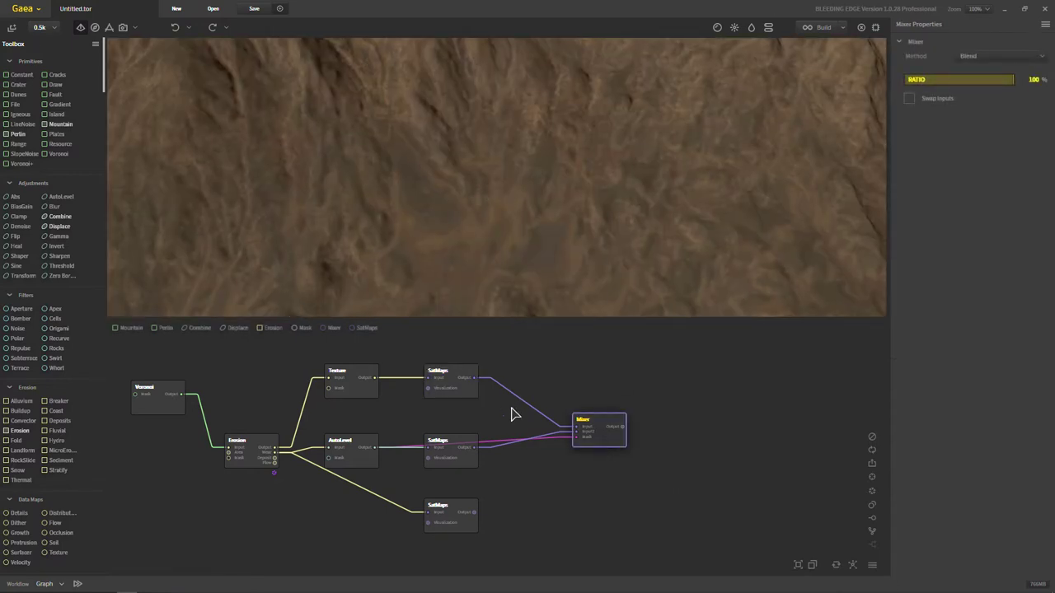
{"action": "left_click", "coordinate": [464, 394]}
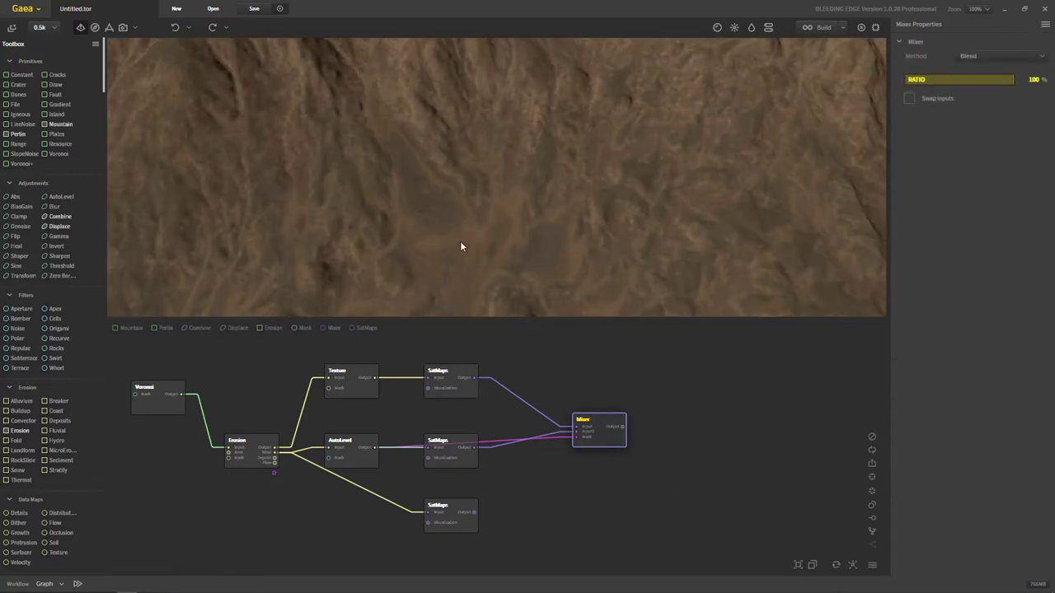
{"action": "left_click", "coordinate": [611, 440]}
{"action": "left_click", "coordinate": [470, 393]}
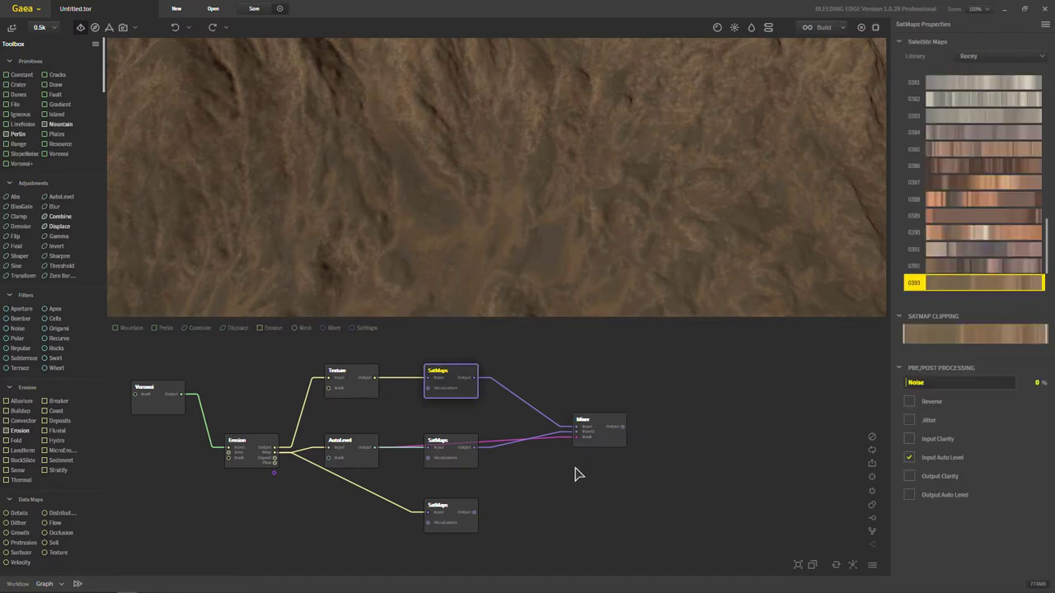
{"action": "left_click", "coordinate": [611, 440]}
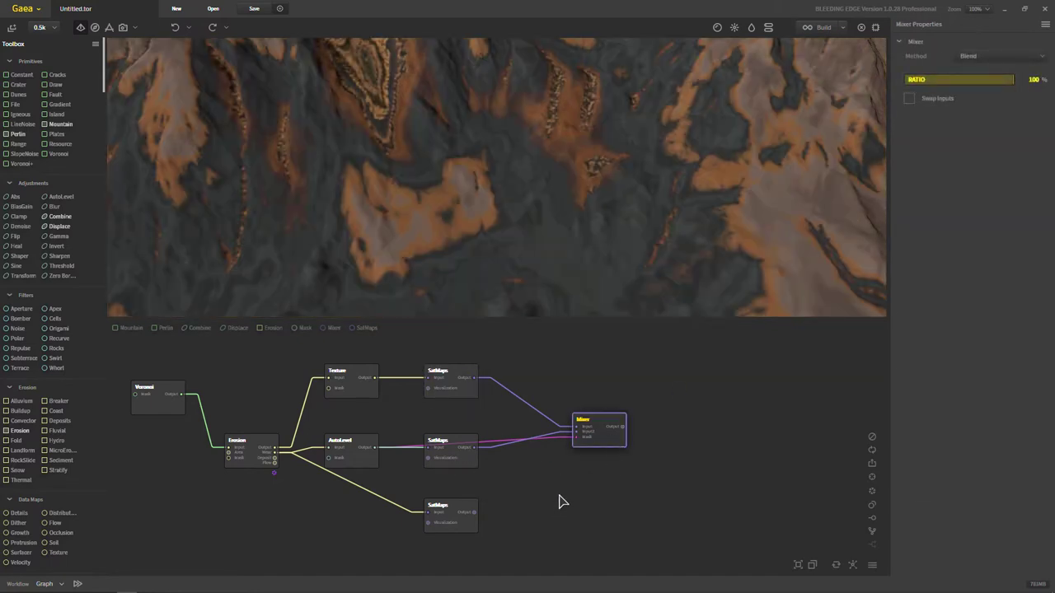
Step: Check the AutoLevel-fed SatMaps coloring, turn on Apply Equalize in the AutoLevel node, and show the Mixer result
{"action": "left_click", "coordinate": [450, 445]}
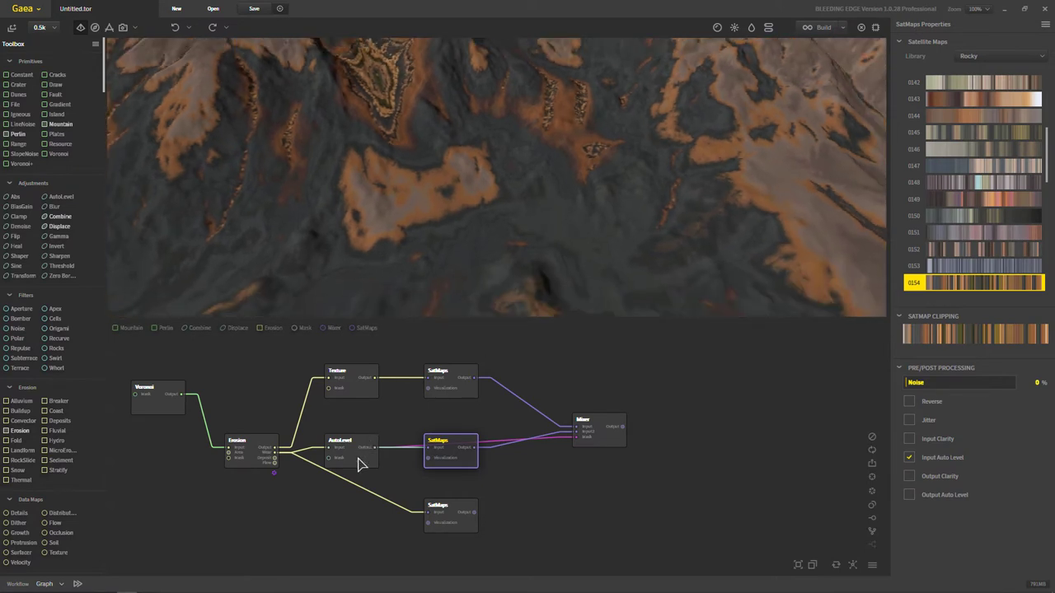
{"action": "left_click", "coordinate": [360, 464]}
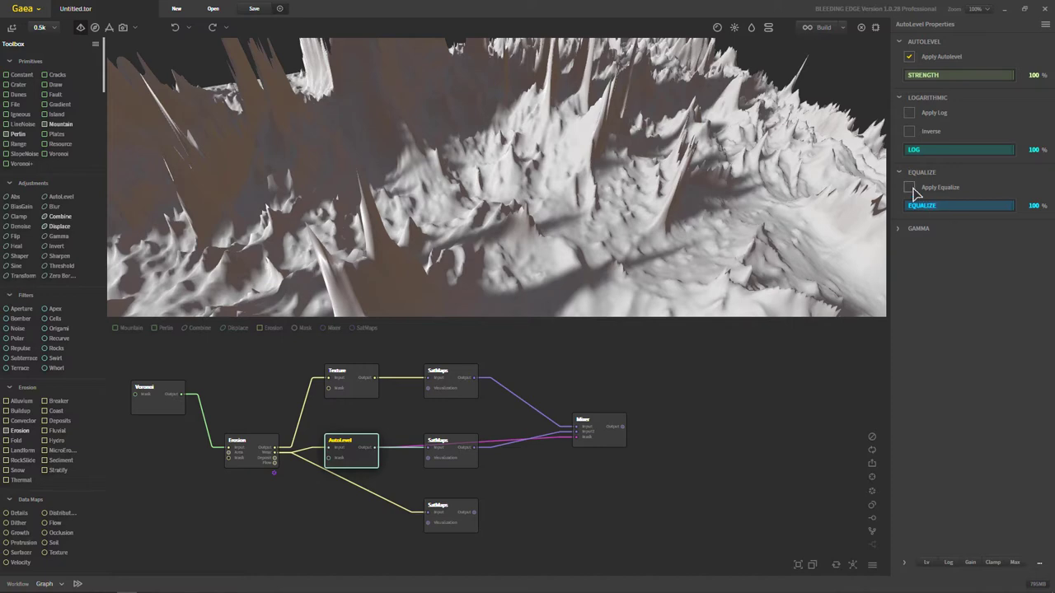
{"action": "left_click", "coordinate": [617, 445]}
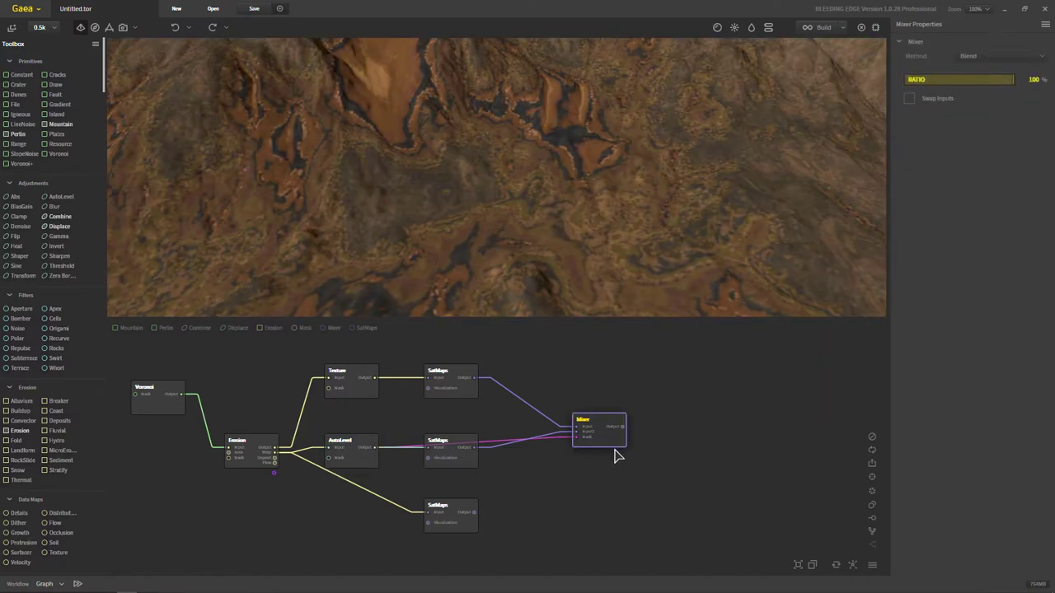
Step: Check the Mixer result against the Texture-fed SatMaps coloring and inspect the blended terrain from several angles
{"action": "left_click", "coordinate": [464, 391]}
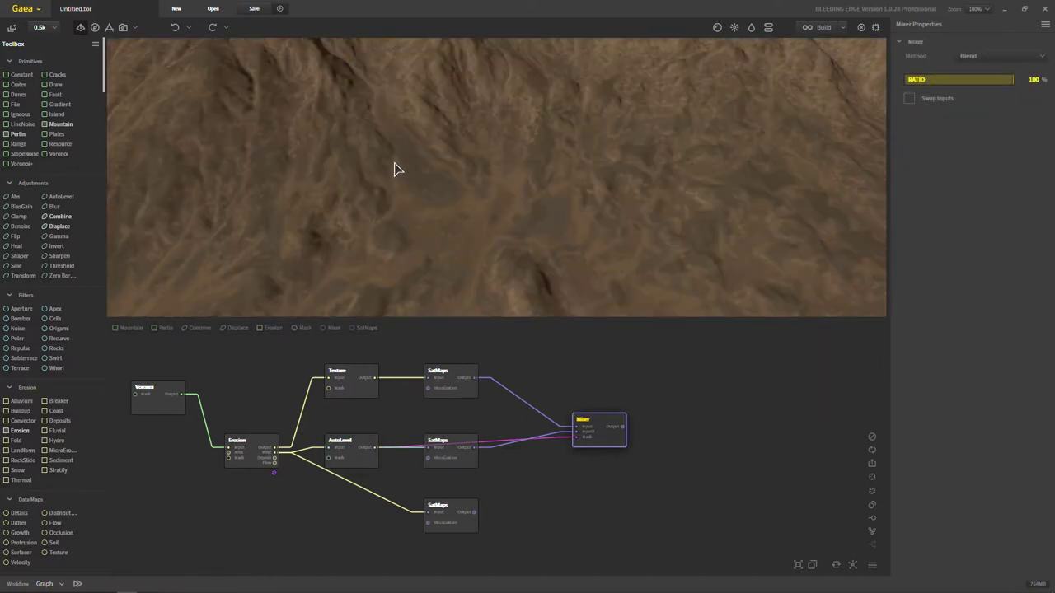
{"action": "left_click", "coordinate": [606, 438]}
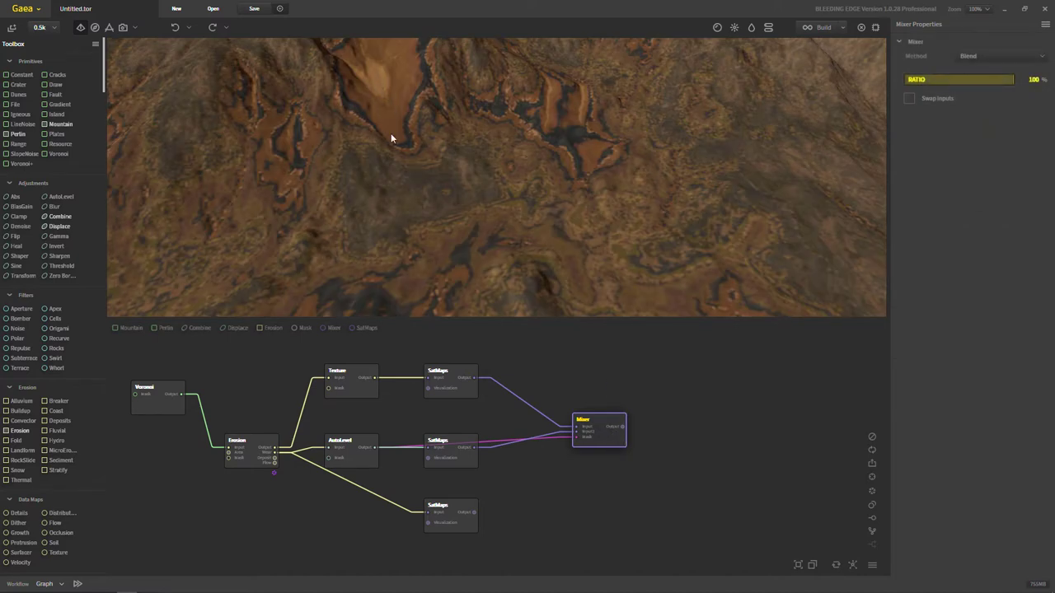
{"action": "left_click_drag", "start_coordinate": [390, 138], "coordinate": [504, 298]}
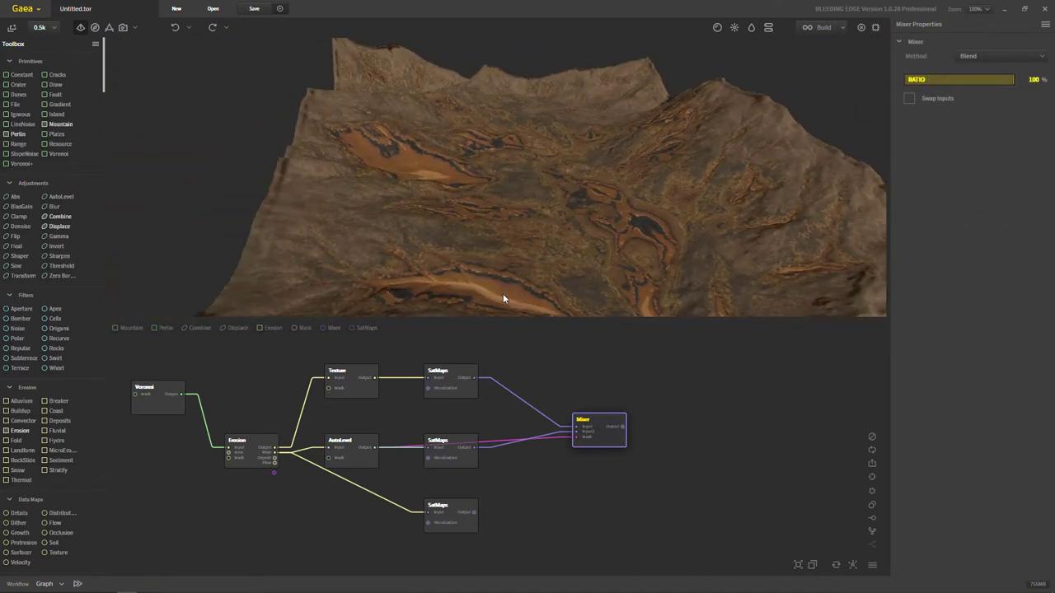
{"action": "left_click_drag", "start_coordinate": [592, 278], "coordinate": [450, 301]}
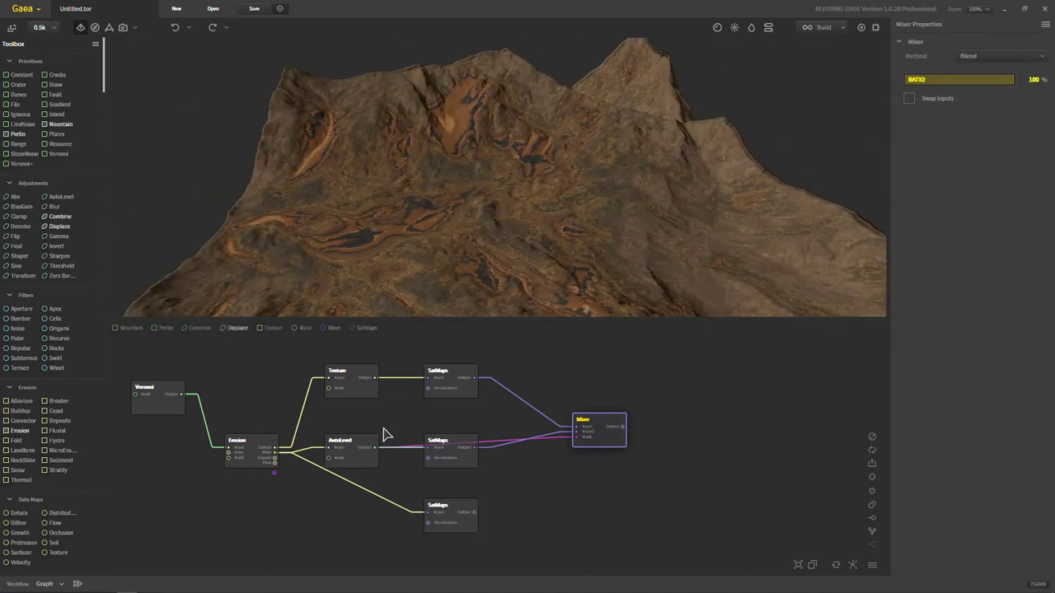
Step: Check the AutoLevel-fed SatMaps against the Mixer result, and lower the AutoLevel node's Equalize amount to 40%
{"action": "left_click", "coordinate": [466, 468]}
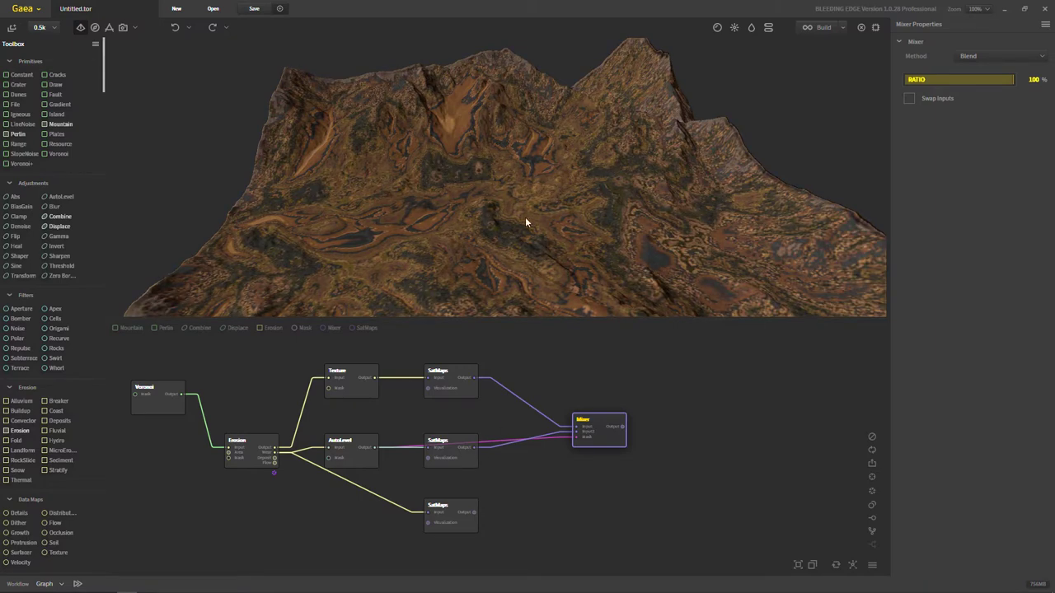
{"action": "left_click", "coordinate": [618, 438]}
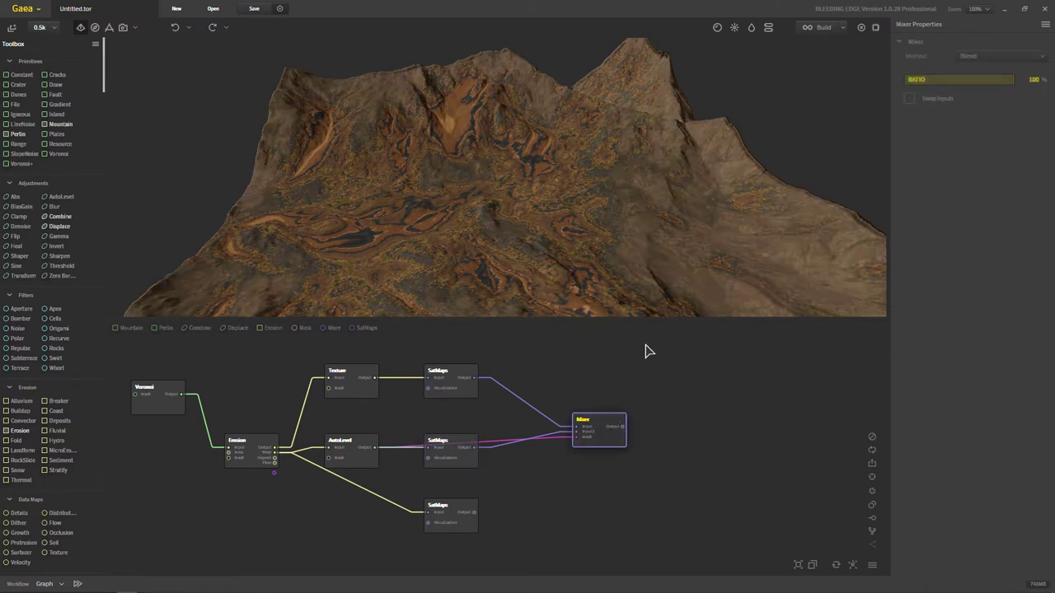
{"action": "left_click", "coordinate": [376, 458]}
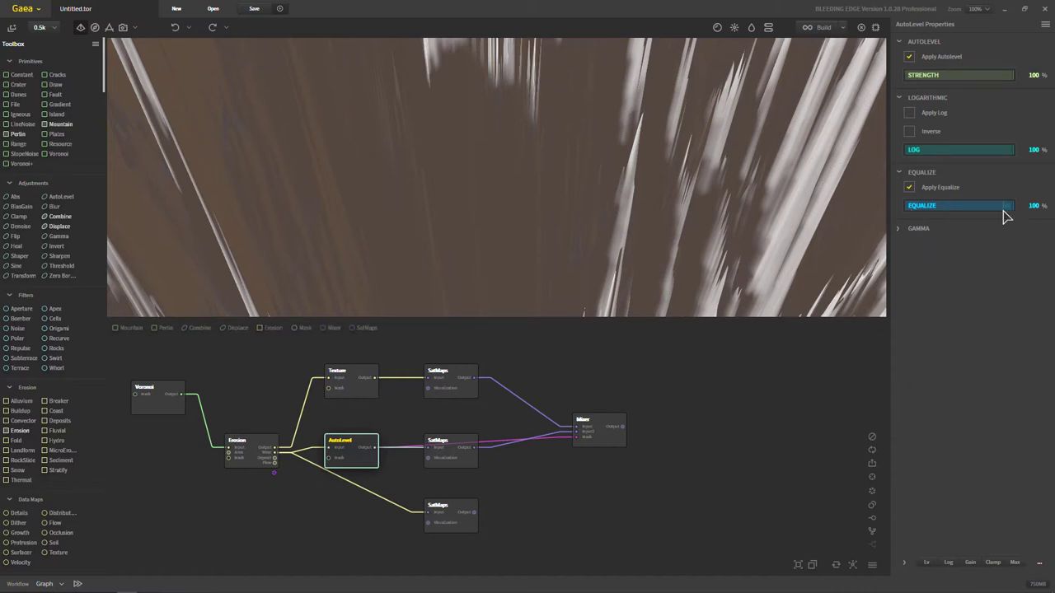
{"action": "left_click_drag", "start_coordinate": [1007, 205], "coordinate": [948, 211]}
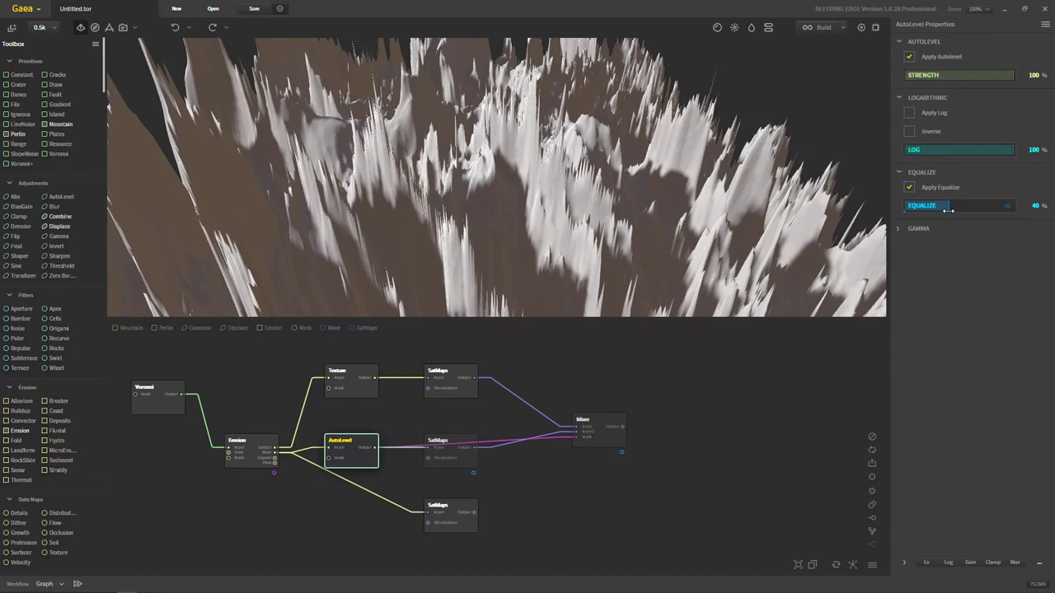
Step: Inspect the Mixer's softened blend from a higher angle and compare it with the Texture-fed SatMaps coloring
{"action": "left_click", "coordinate": [608, 430]}
{"action": "left_click_drag", "start_coordinate": [587, 103], "coordinate": [544, 182]}
{"action": "left_click", "coordinate": [468, 391]}
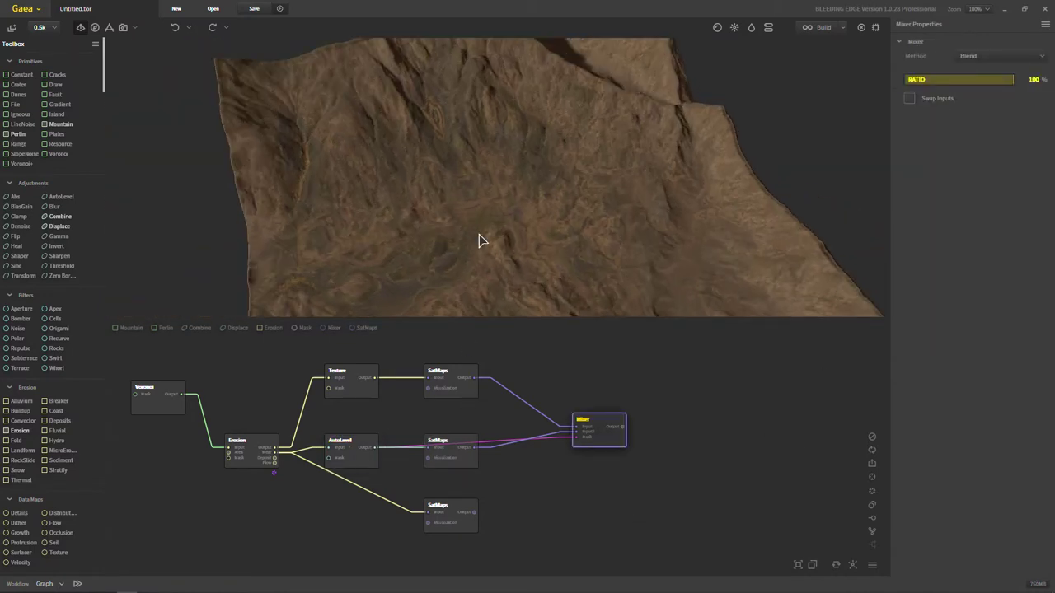
{"action": "left_click", "coordinate": [616, 430]}
Step: Replace the Mixer's second input with the output of the SatMaps fed directly by Erosion
{"action": "left_click_drag", "start_coordinate": [474, 512], "coordinate": [577, 448]}
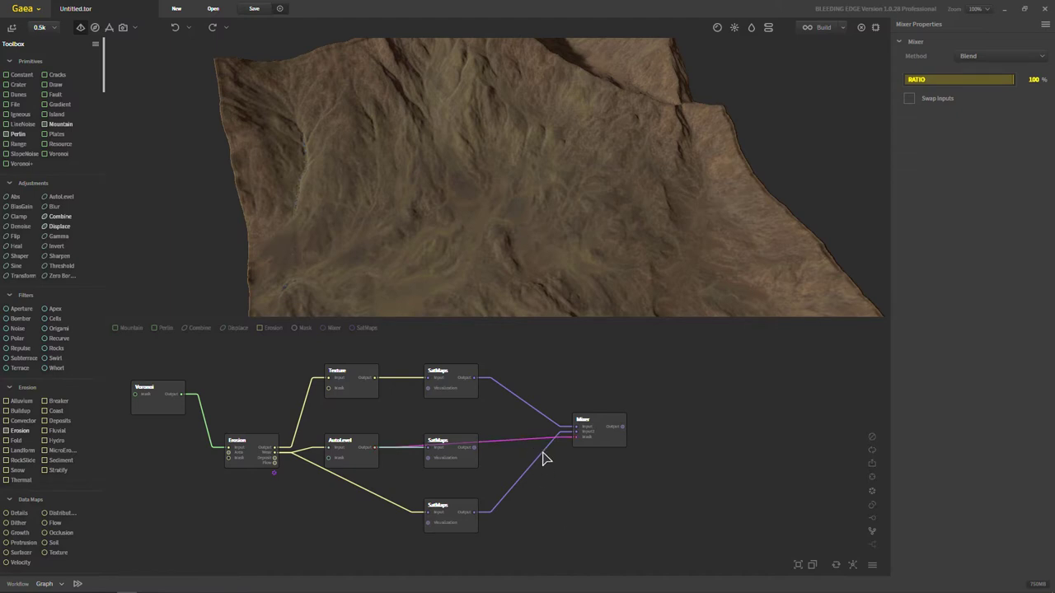
{"action": "left_click_drag", "start_coordinate": [578, 433], "coordinate": [280, 461]}
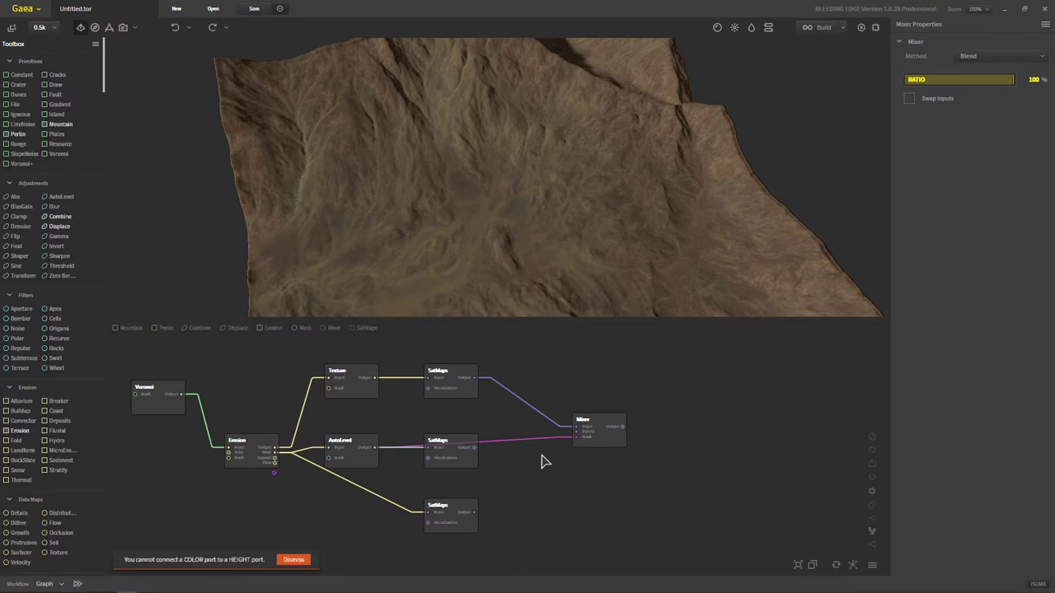
{"action": "left_click_drag", "start_coordinate": [473, 513], "coordinate": [575, 433]}
Step: Delete the mask connection between AutoLevel and the Mixer, and compare the unmasked mix with the Texture-fed SatMaps
{"action": "left_click", "coordinate": [528, 446]}
{"action": "key", "text": "Delete"}
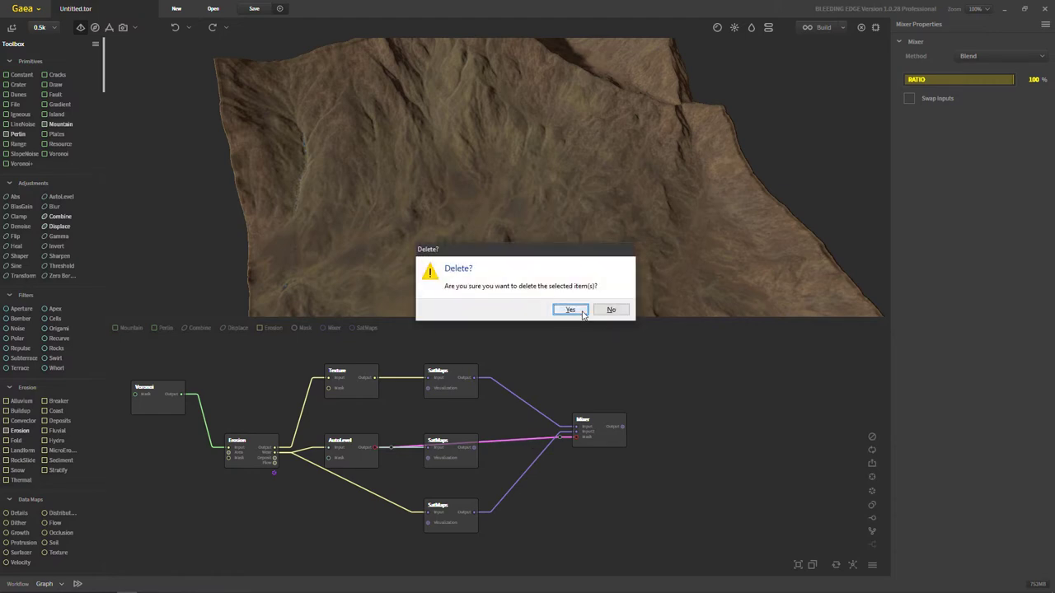
{"action": "left_click", "coordinate": [568, 309]}
{"action": "left_click", "coordinate": [464, 391]}
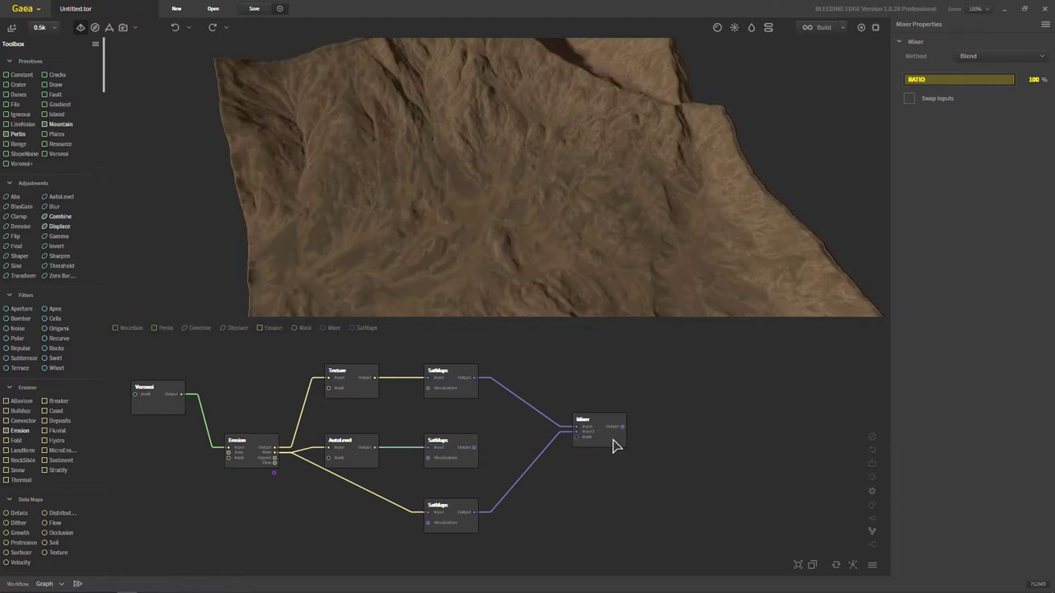
{"action": "left_click", "coordinate": [604, 433]}
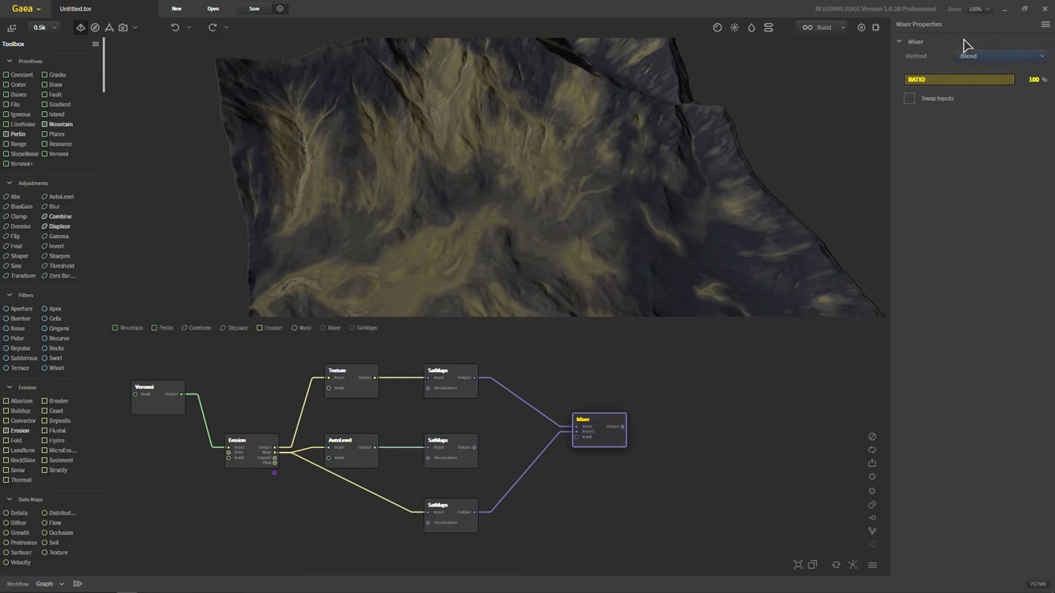
Step: Try the Max method on the unmasked Mixer, and switch it to Screen
{"action": "left_click", "coordinate": [997, 57]}
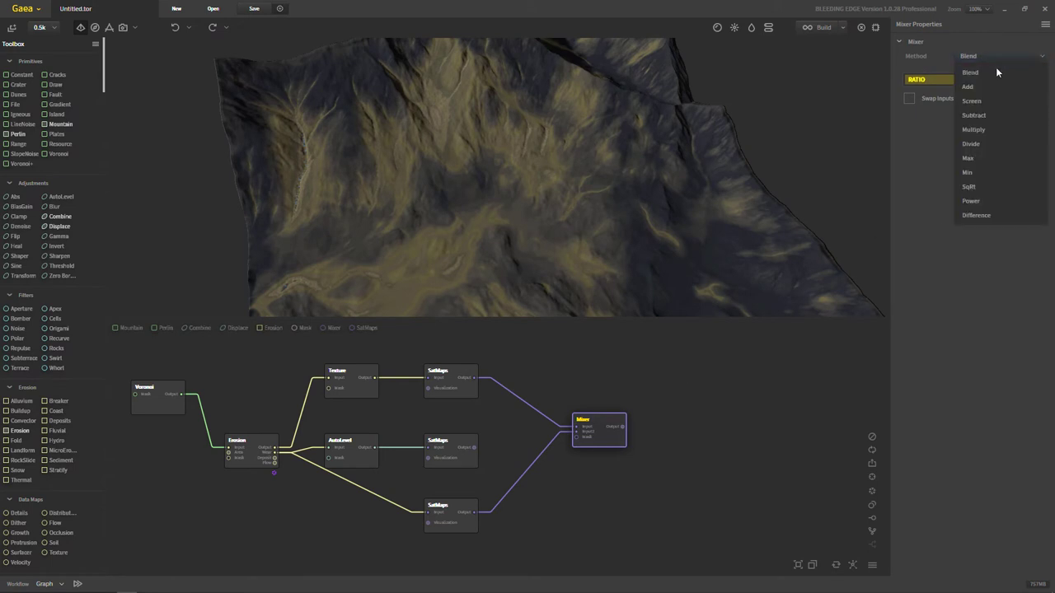
{"action": "left_click", "coordinate": [990, 156]}
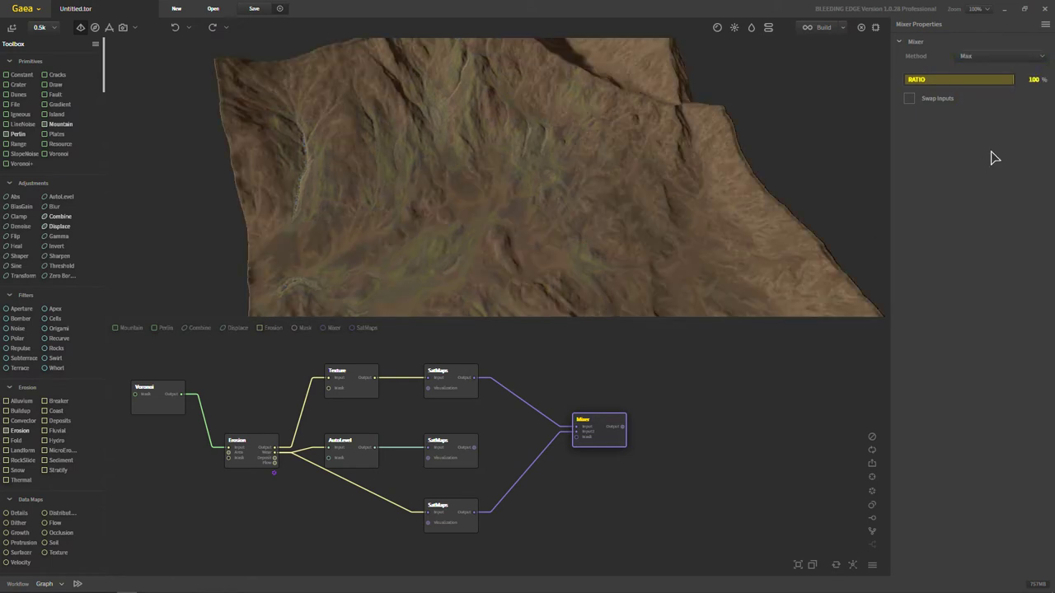
{"action": "left_click", "coordinate": [997, 58]}
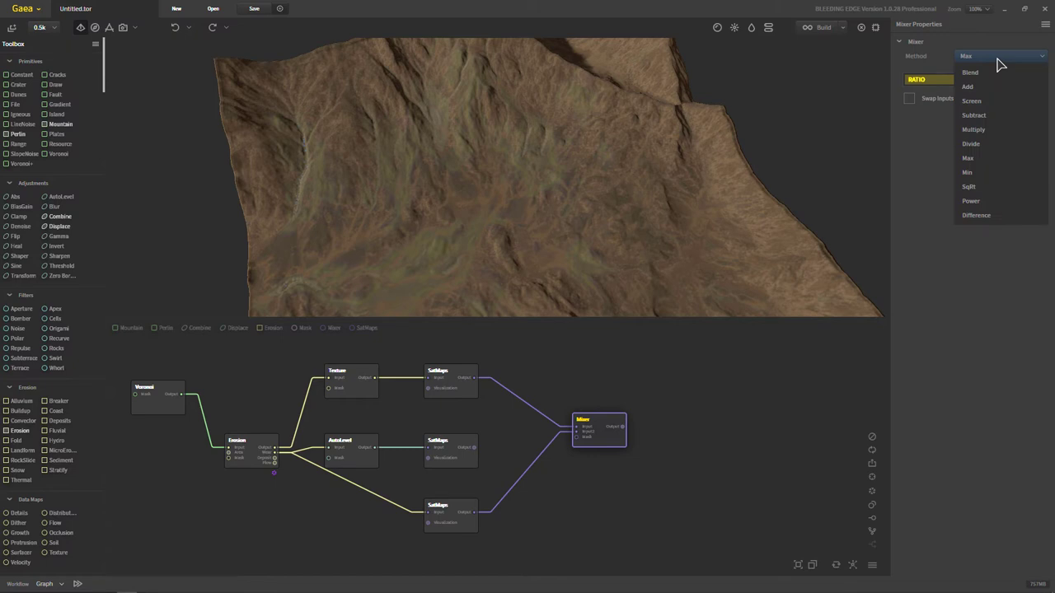
{"action": "left_click", "coordinate": [983, 102]}
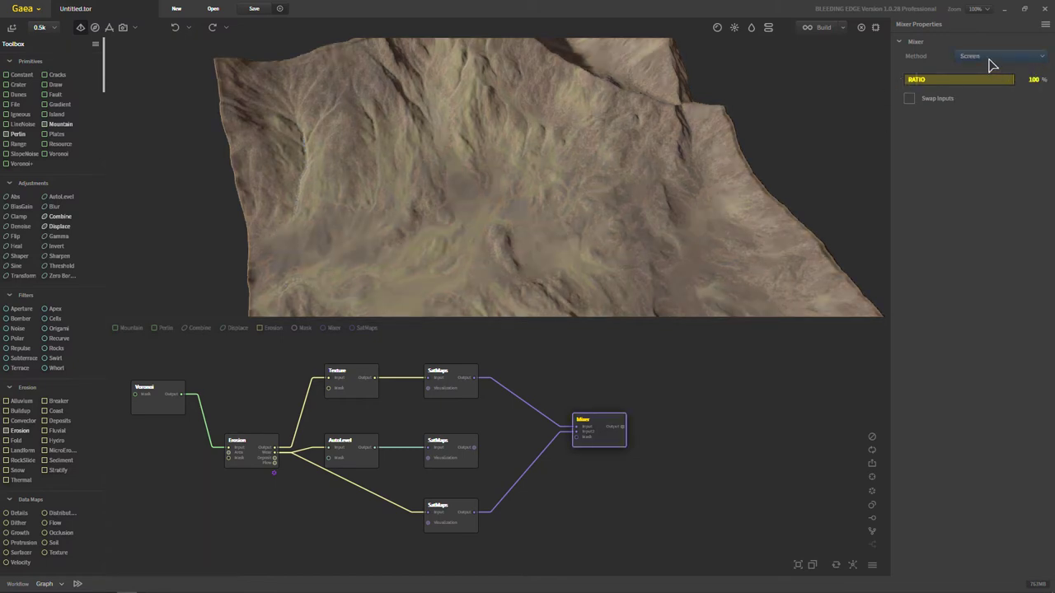
Step: Lower the Screen Mixer's Ratio to 50% and compare the result with the Texture-fed SatMaps coloring
{"action": "left_click", "coordinate": [989, 58]}
{"action": "left_click", "coordinate": [994, 85]}
{"action": "left_click_drag", "start_coordinate": [993, 84], "coordinate": [965, 80]}
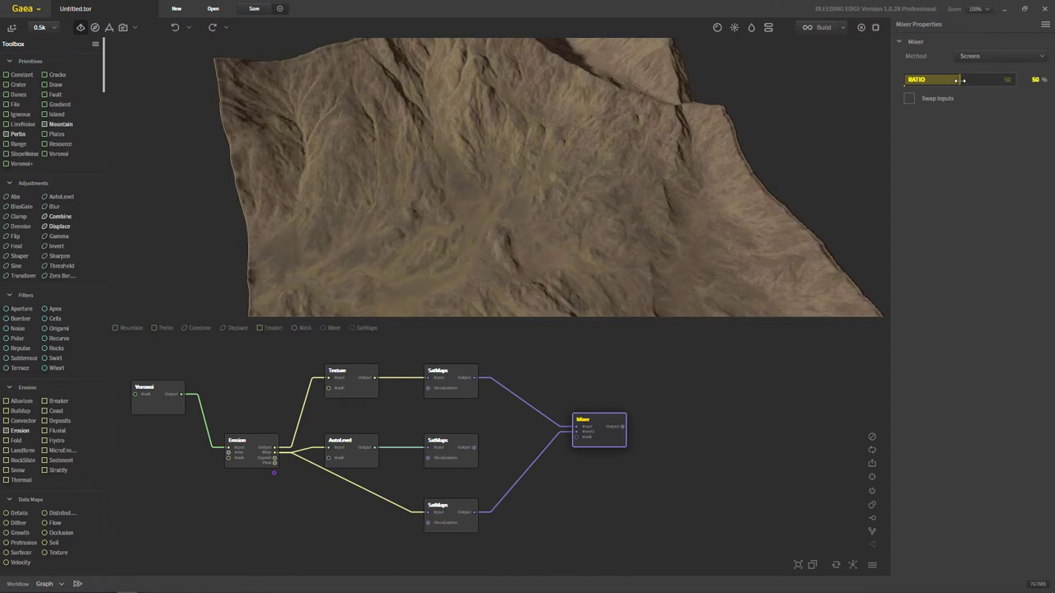
{"action": "left_click", "coordinate": [471, 385]}
{"action": "left_click", "coordinate": [615, 433]}
Step: Set the Mixer's method to Max with a Ratio of 100%, and inspect the terrain coloring up close and from afar
{"action": "left_click", "coordinate": [975, 56]}
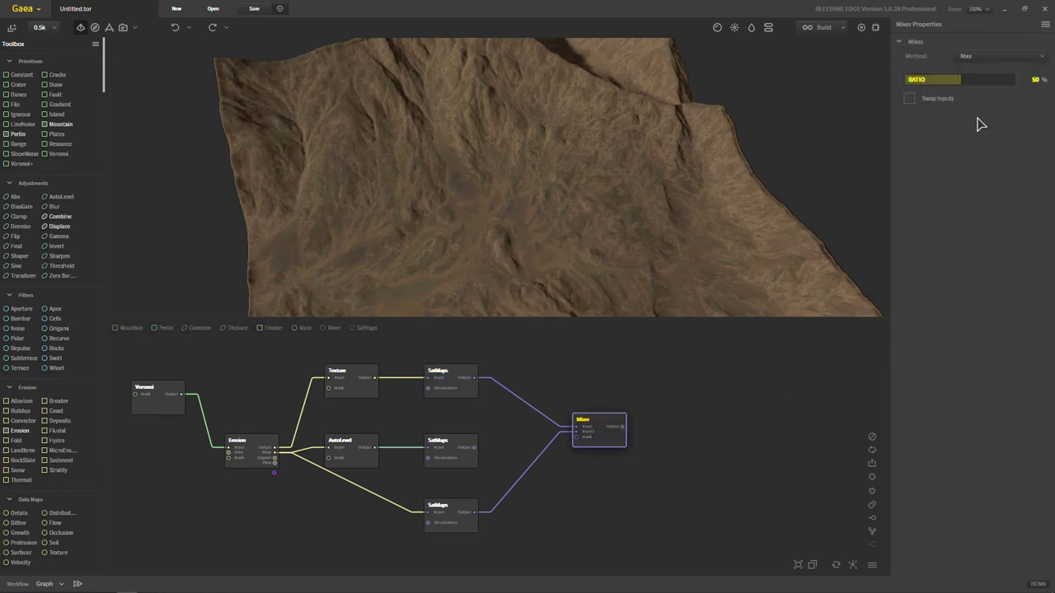
{"action": "left_click_drag", "start_coordinate": [960, 79], "coordinate": [1015, 79]}
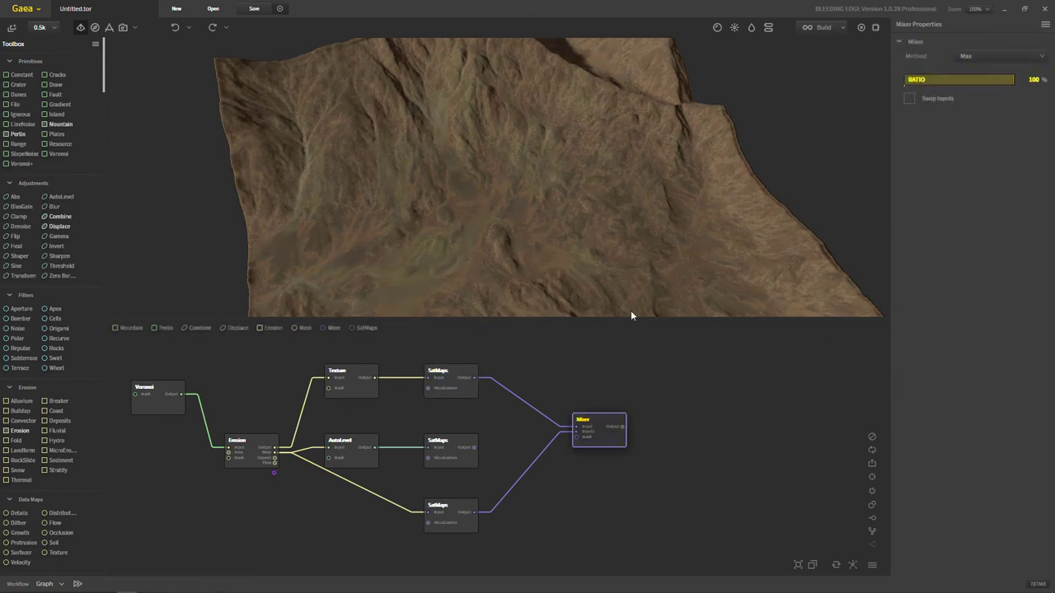
{"action": "scroll", "coordinate": [369, 147], "scroll_direction": "up", "scroll_amount": 5}
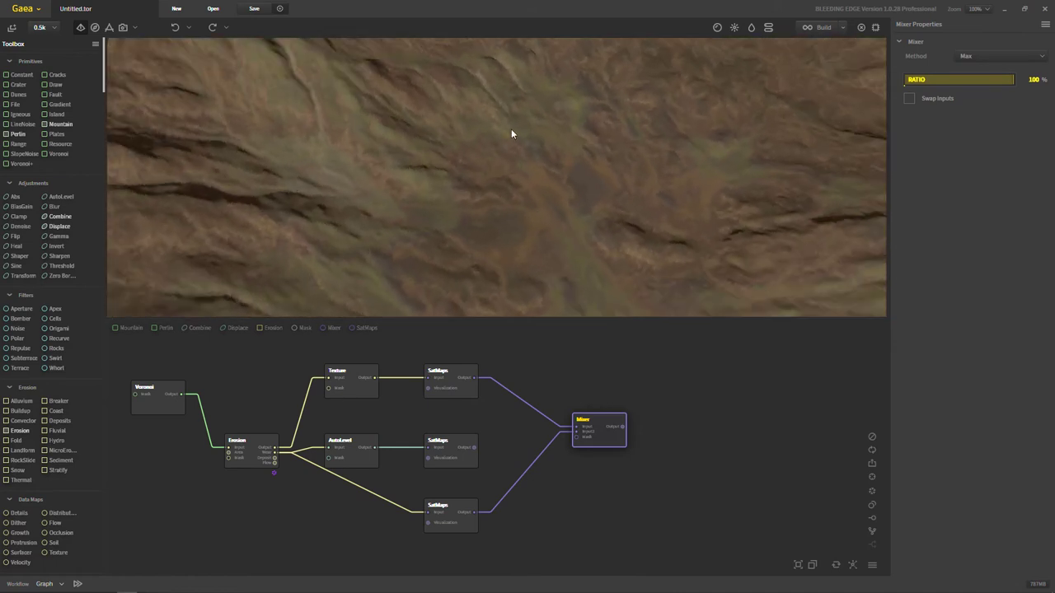
{"action": "scroll", "coordinate": [363, 247], "scroll_direction": "down", "scroll_amount": 5}
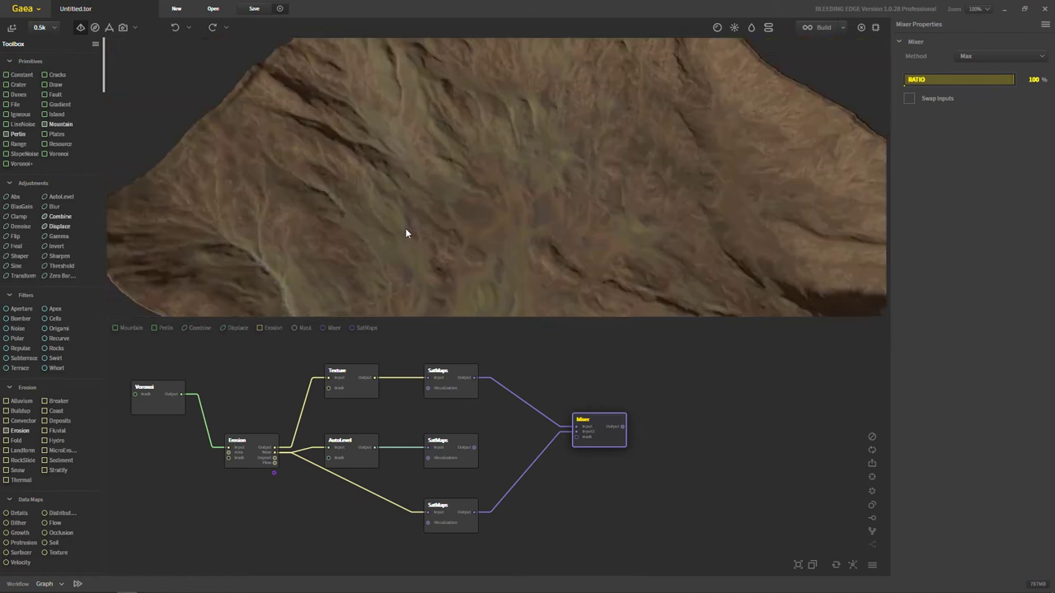
{"action": "left_click_drag", "start_coordinate": [419, 270], "coordinate": [461, 273]}
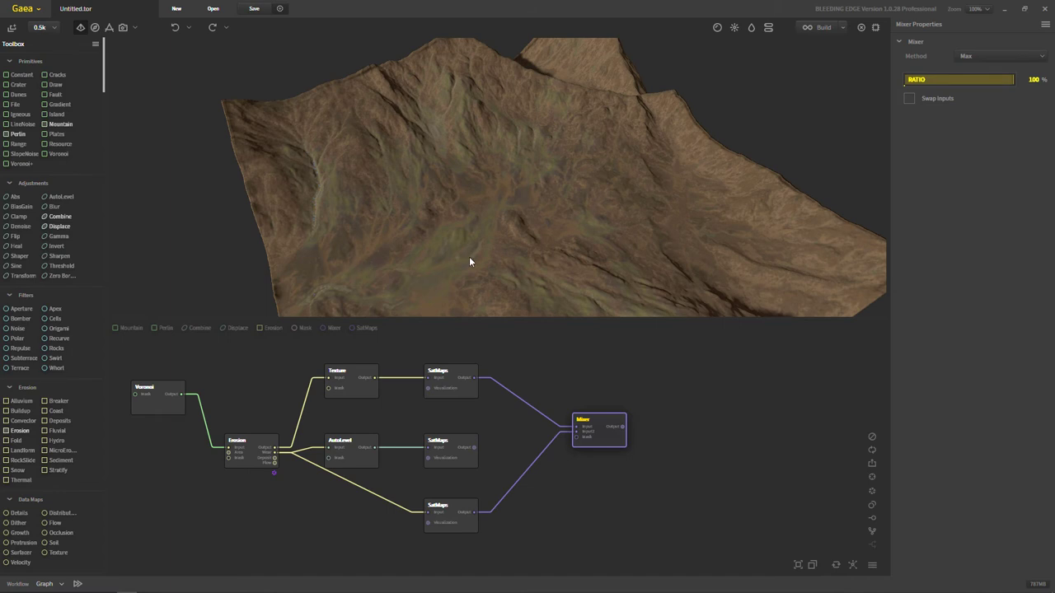
{"action": "left_click_drag", "start_coordinate": [555, 243], "coordinate": [525, 294]}
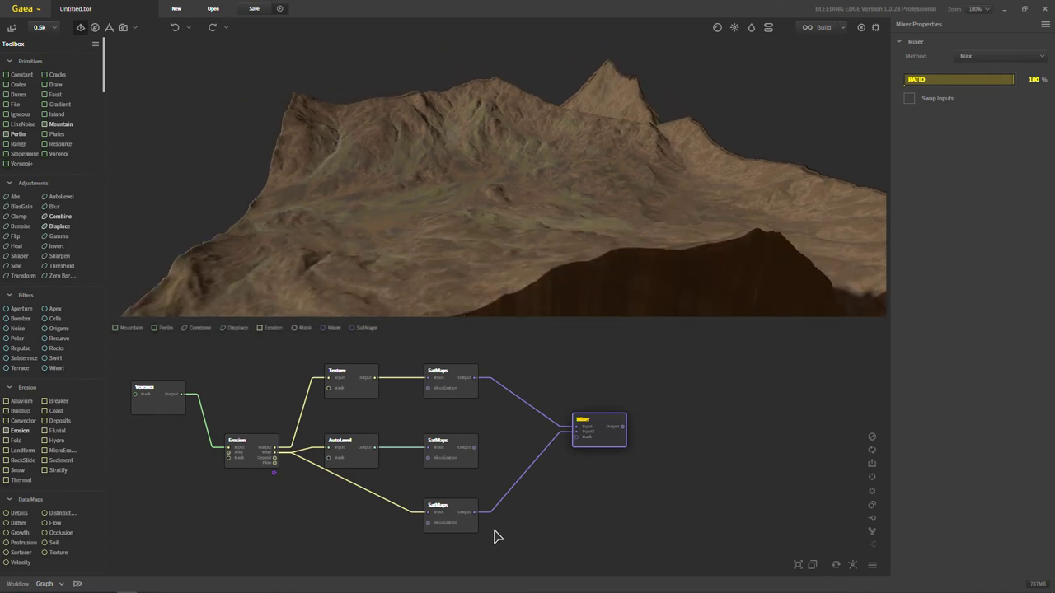
Step: Compare the coloring of the SatMaps fed directly by Erosion with the Mixer's Max result from different angles
{"action": "left_click", "coordinate": [466, 518]}
{"action": "left_click_drag", "start_coordinate": [515, 238], "coordinate": [578, 289]}
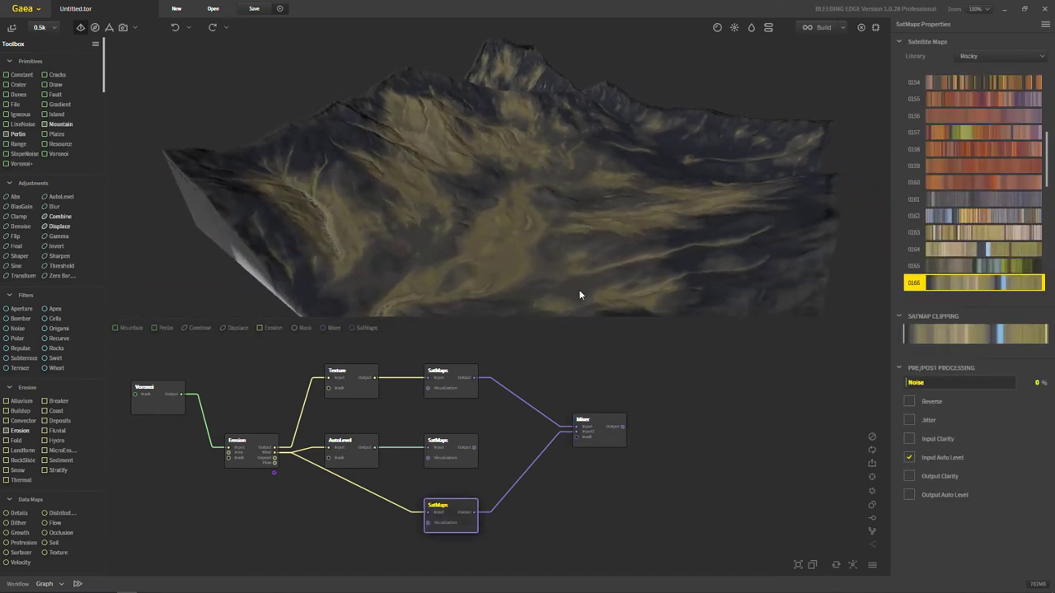
{"action": "left_click", "coordinate": [608, 443]}
{"action": "left_click_drag", "start_coordinate": [566, 219], "coordinate": [531, 213]}
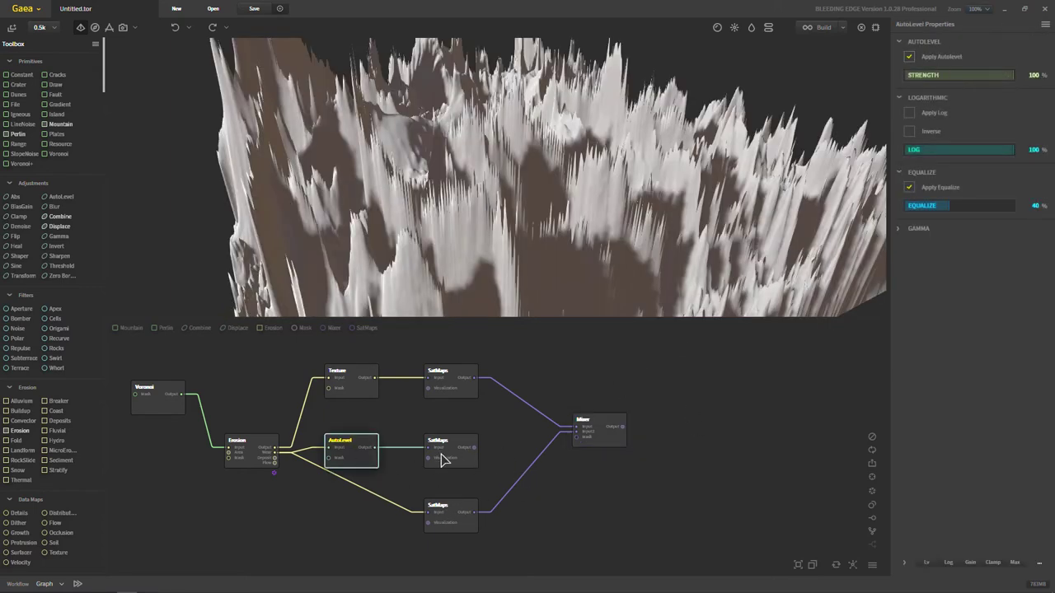
Step: Connect the AutoLevel-fed SatMaps output to the Mixer's second input in place of the Erosion-fed SatMaps
{"action": "left_click", "coordinate": [474, 463]}
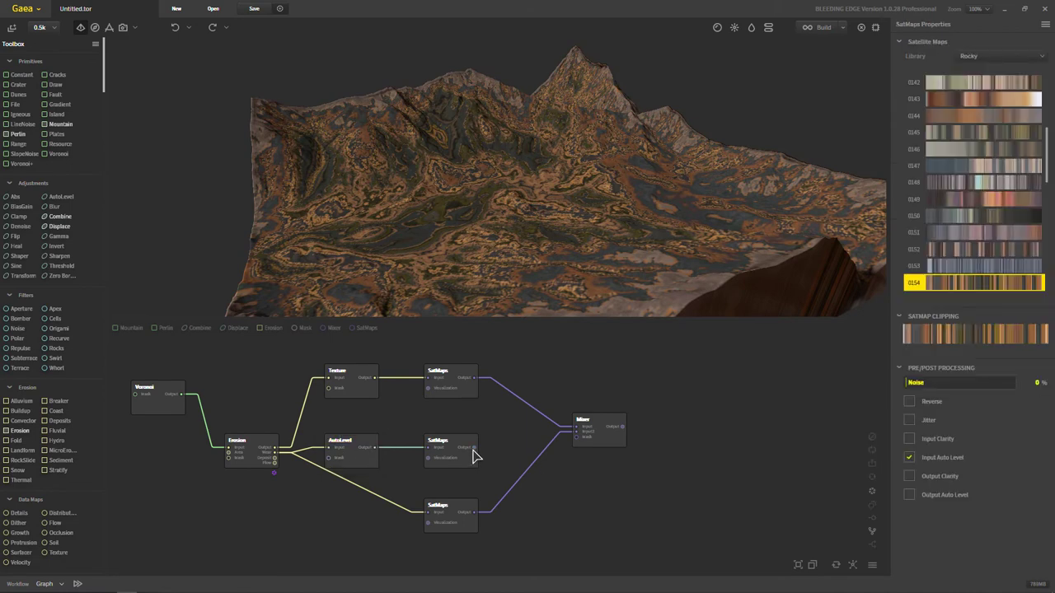
{"action": "left_click_drag", "start_coordinate": [474, 449], "coordinate": [576, 432]}
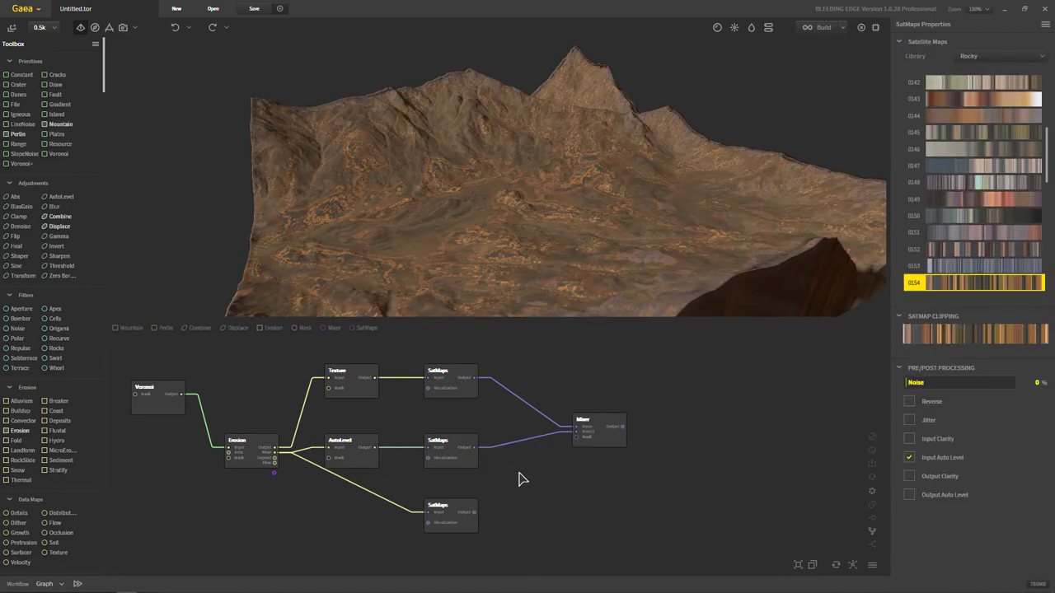
{"action": "left_click", "coordinate": [467, 465]}
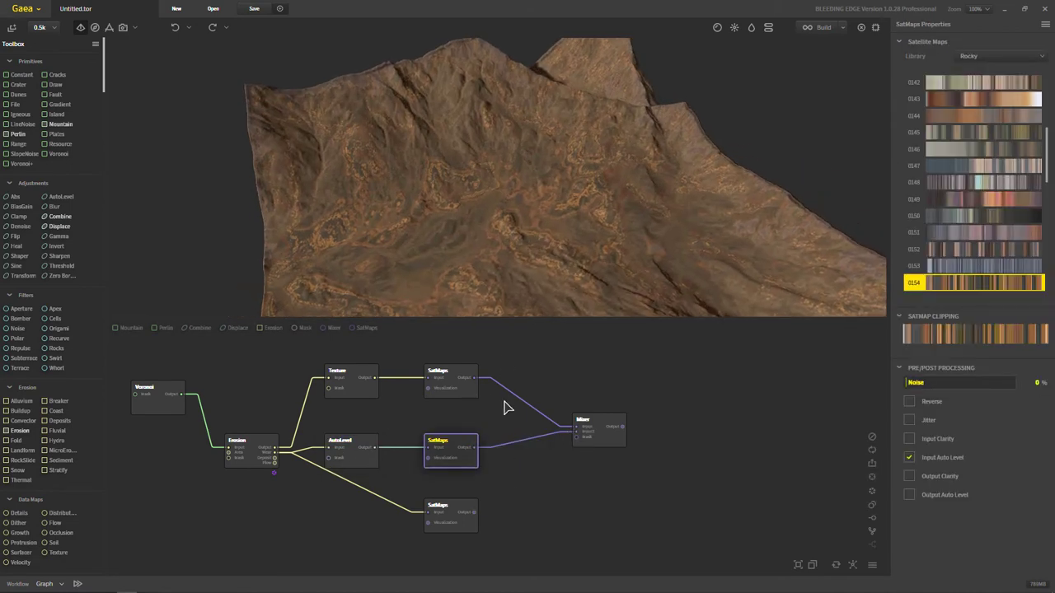
Step: Set the Mixer's method to Blend and connect the AutoLevel output to the Mixer's mask input
{"action": "left_click", "coordinate": [602, 443]}
{"action": "left_click", "coordinate": [984, 56]}
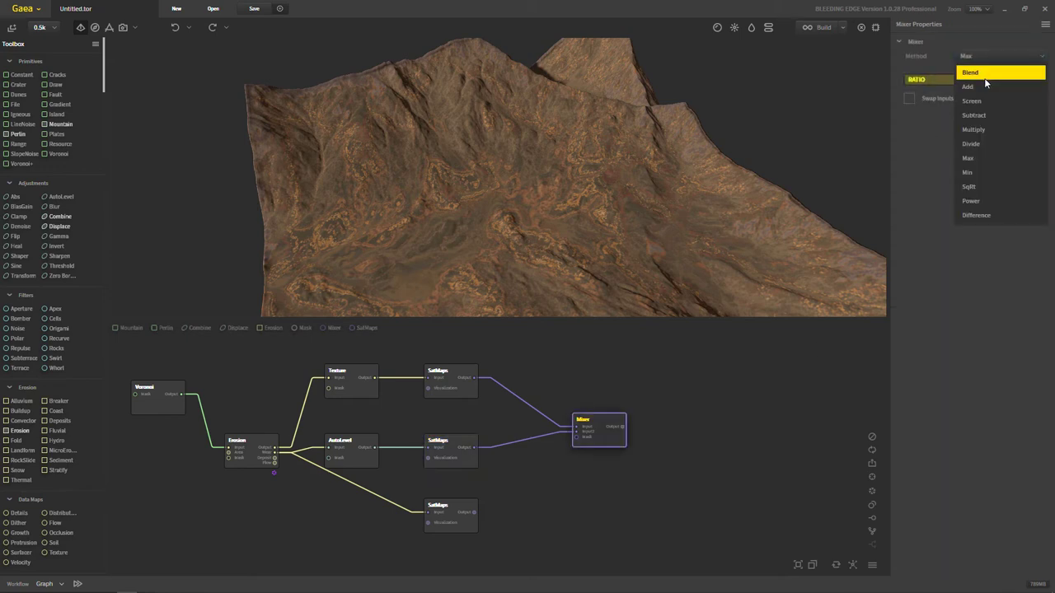
{"action": "left_click", "coordinate": [988, 77]}
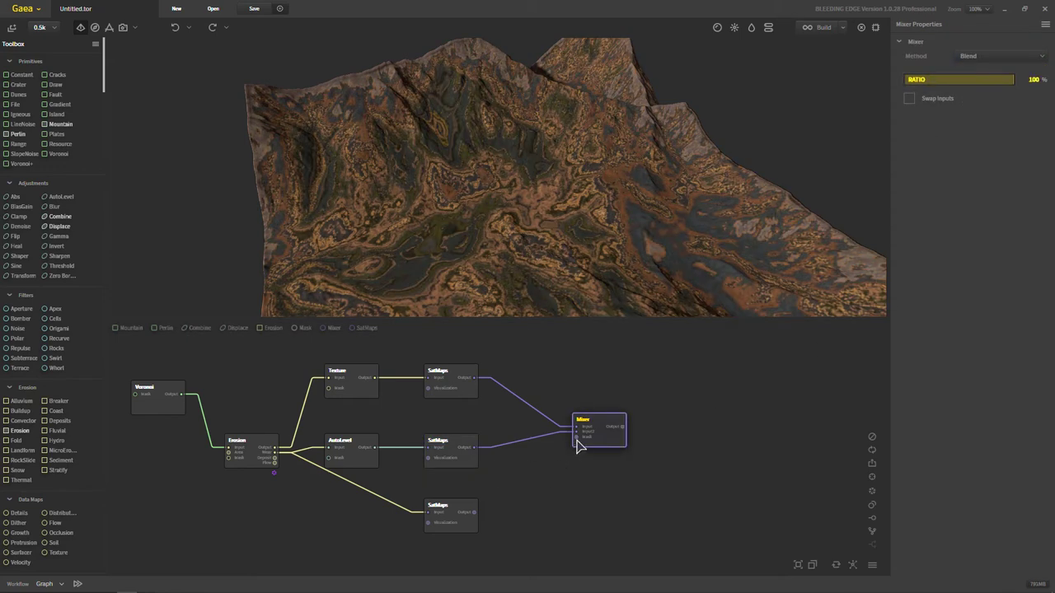
{"action": "left_click_drag", "start_coordinate": [575, 438], "coordinate": [376, 447]}
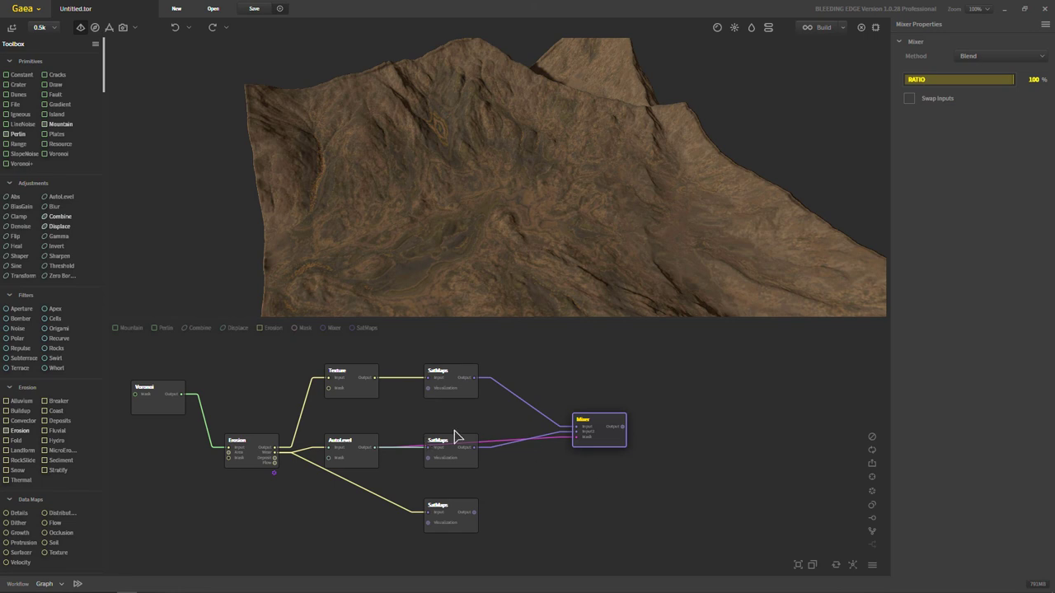
Step: Set the masked Mixer's method to Max and compare its result with the Texture-fed SatMaps coloring up close
{"action": "left_click", "coordinate": [979, 57]}
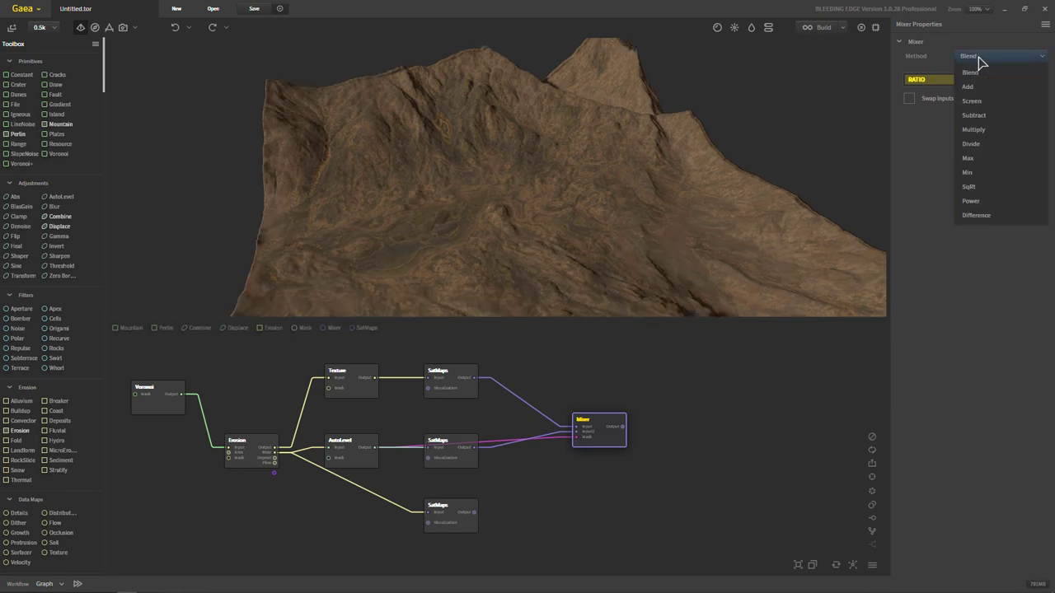
{"action": "left_click", "coordinate": [976, 159]}
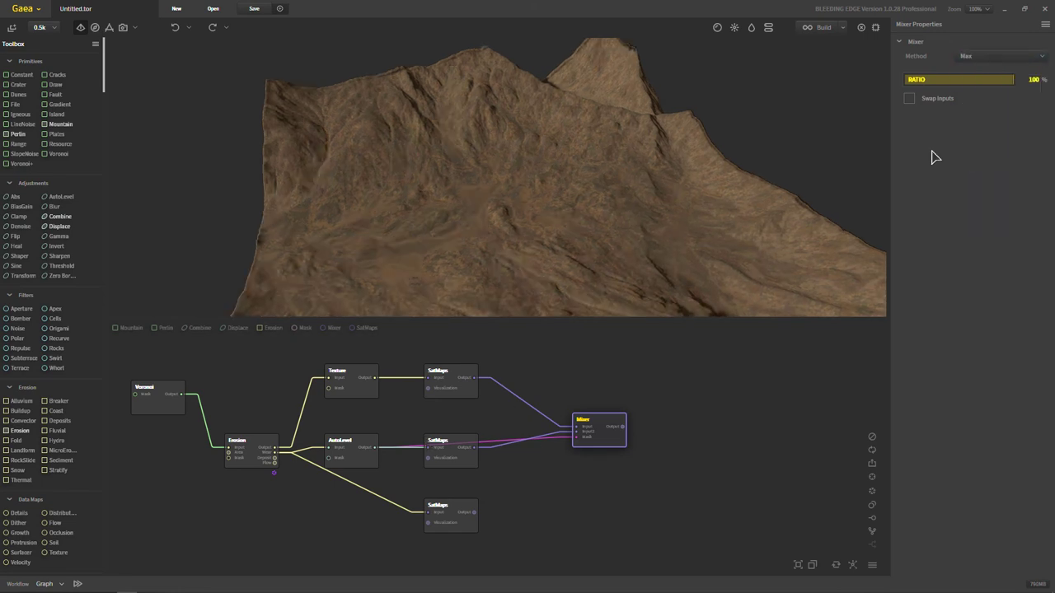
{"action": "left_click", "coordinate": [475, 390]}
{"action": "left_click", "coordinate": [606, 445]}
{"action": "scroll", "coordinate": [482, 146], "scroll_direction": "up", "scroll_amount": 5}
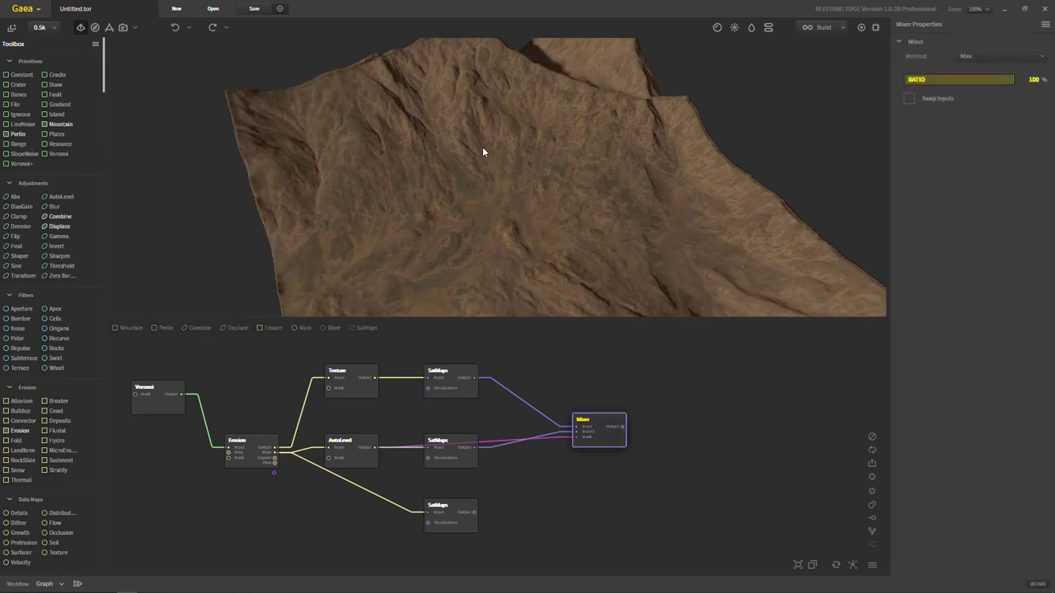
{"action": "left_click", "coordinate": [477, 384]}
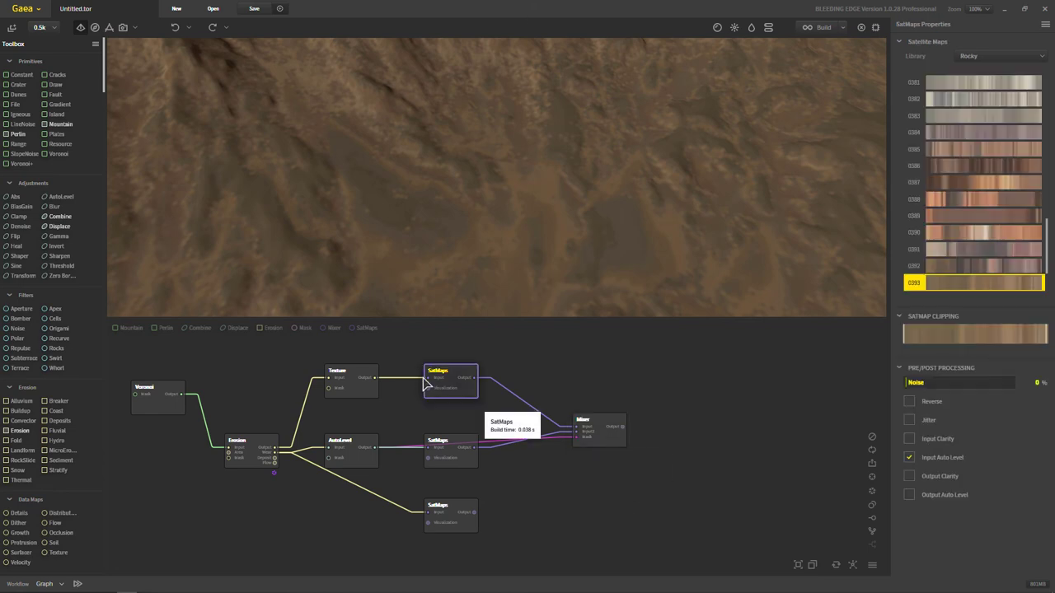
{"action": "left_click", "coordinate": [613, 437]}
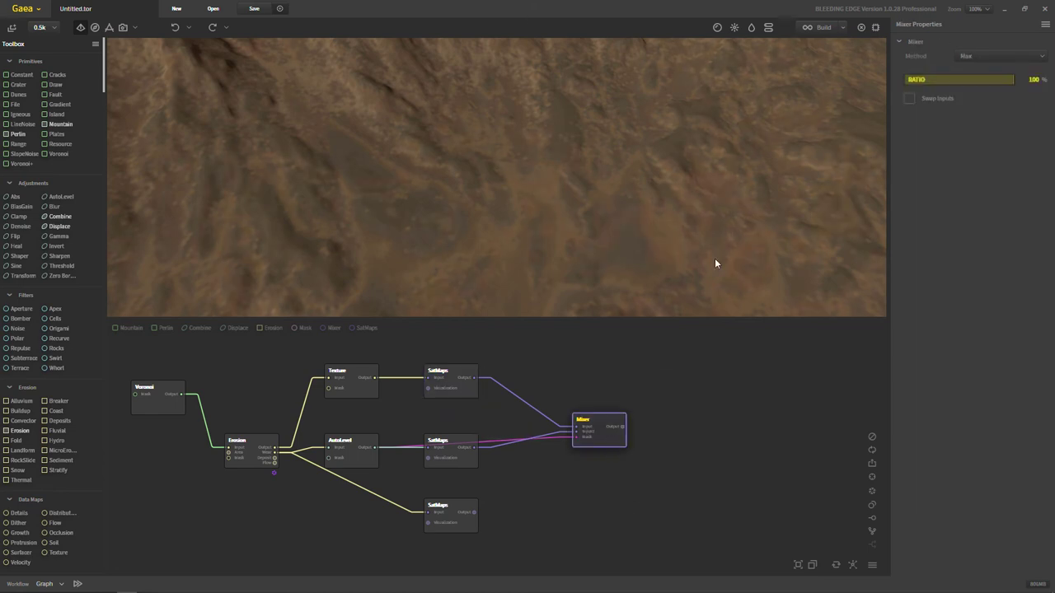
Step: Try lower Ratio values on the masked Mixer and restore the Ratio to 100%
{"action": "left_click", "coordinate": [961, 79]}
{"action": "left_click_drag", "start_coordinate": [945, 76], "coordinate": [943, 76]}
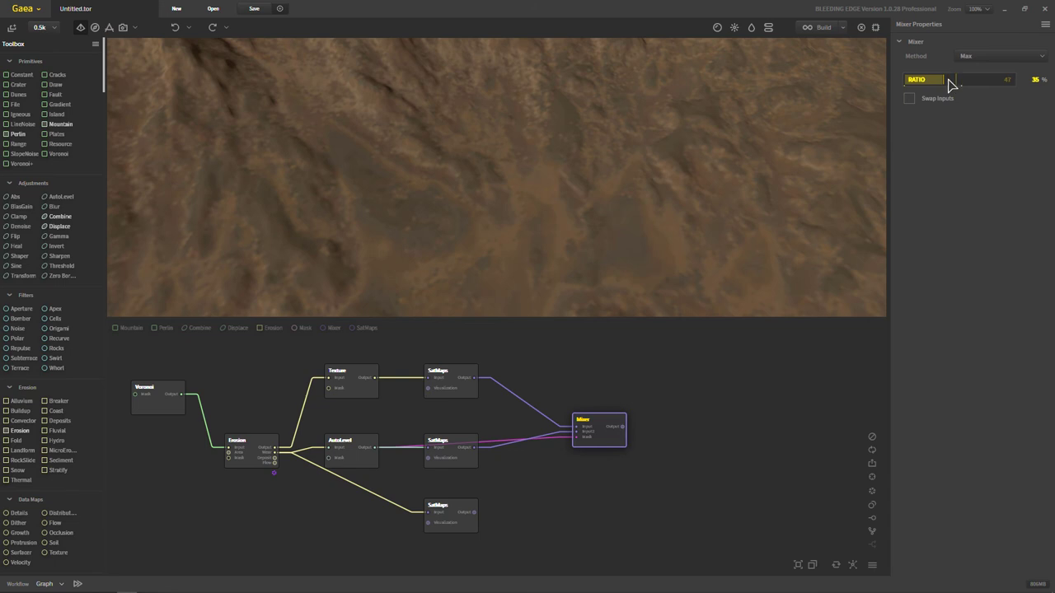
{"action": "left_click", "coordinate": [1013, 79]}
Step: Review the masked Max coloring on the whole terrain, and highlight the complete node network
{"action": "left_click", "coordinate": [426, 424]}
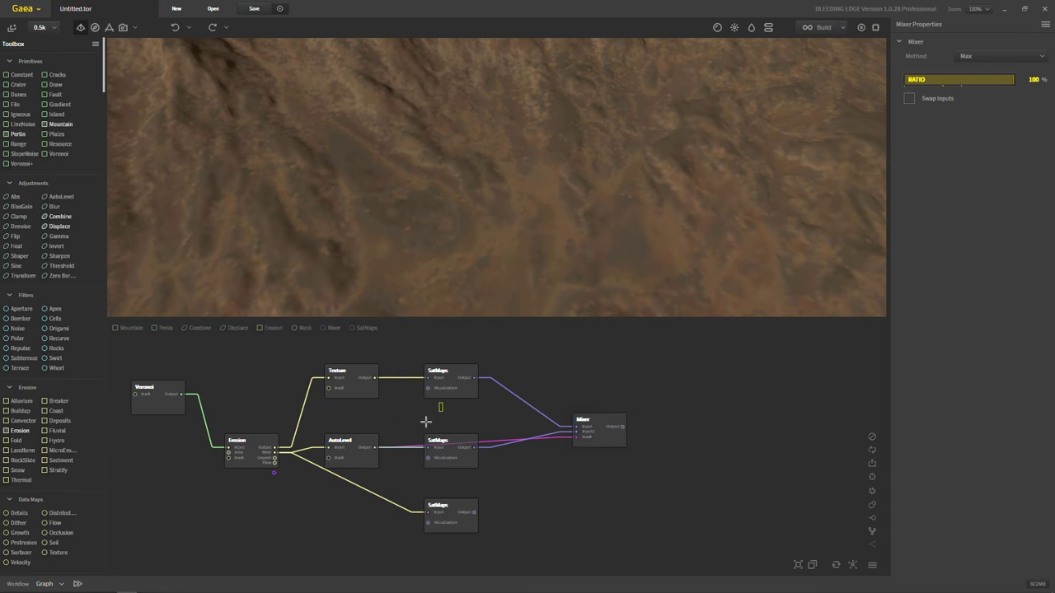
{"action": "scroll", "coordinate": [483, 216], "scroll_direction": "down", "scroll_amount": 8}
{"action": "mouse_move", "coordinate": [507, 210]}
{"action": "left_mouse_down"}
{"action": "mouse_move", "coordinate": [401, 256]}
{"action": "mouse_move", "coordinate": [448, 161]}
{"action": "mouse_move", "coordinate": [607, 200]}
{"action": "mouse_move", "coordinate": [502, 259]}
{"action": "mouse_move", "coordinate": [490, 203]}
{"action": "left_mouse_up"}
{"action": "left_click_drag", "start_coordinate": [518, 237], "coordinate": [532, 244]}
{"action": "scroll", "coordinate": [518, 234], "scroll_direction": "up", "scroll_amount": 5}
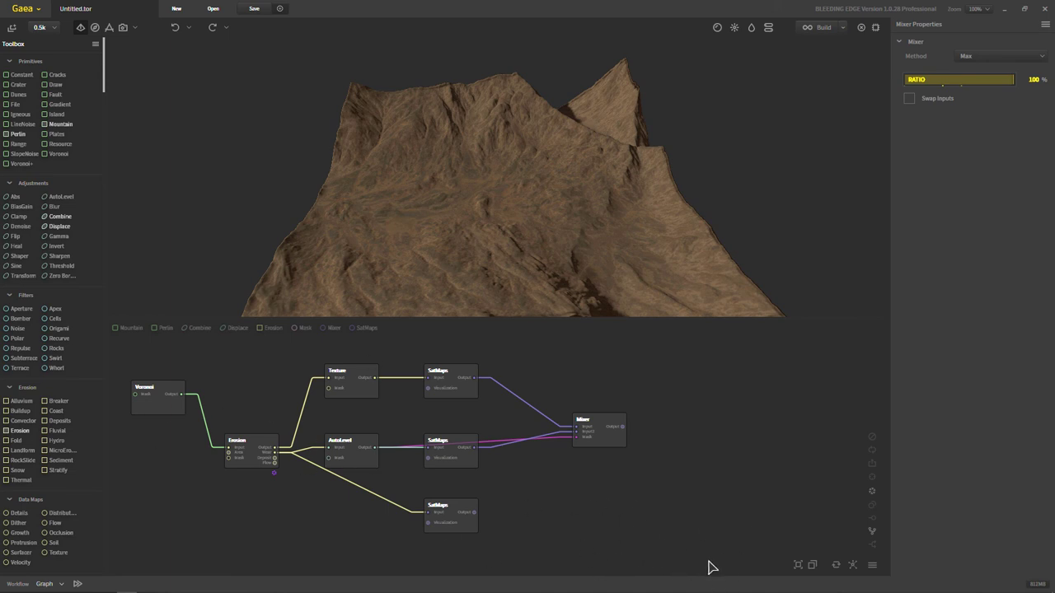
{"action": "left_click_drag", "start_coordinate": [708, 562], "coordinate": [124, 349]}
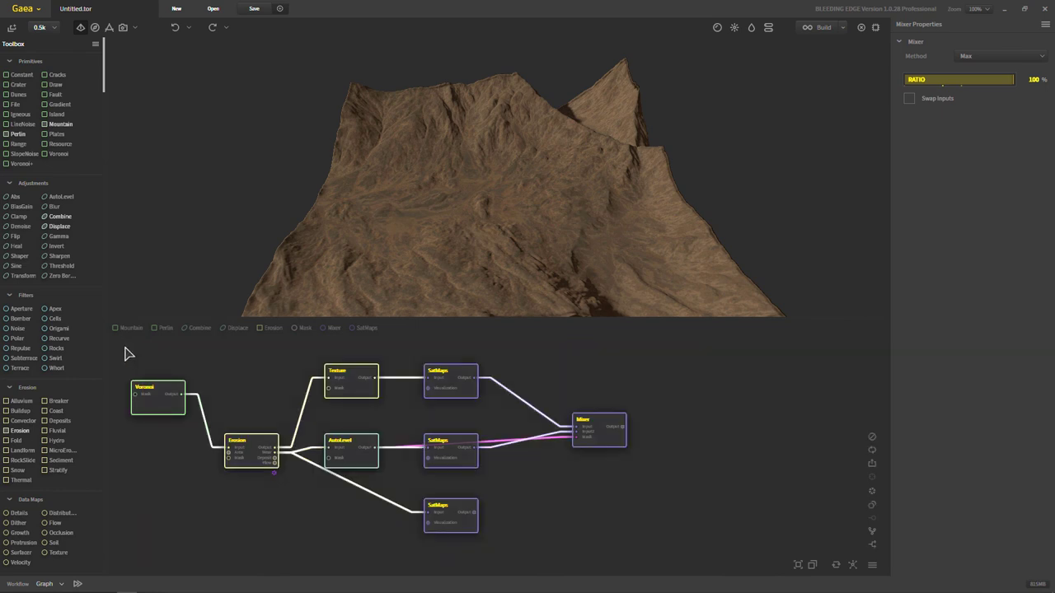
{"action": "left_click", "coordinate": [614, 505]}
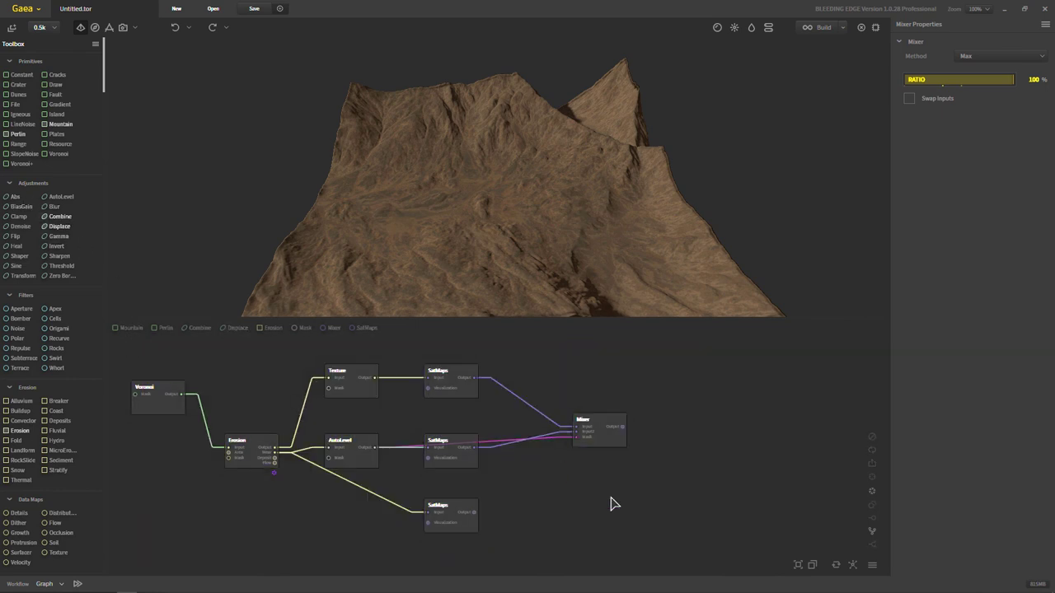